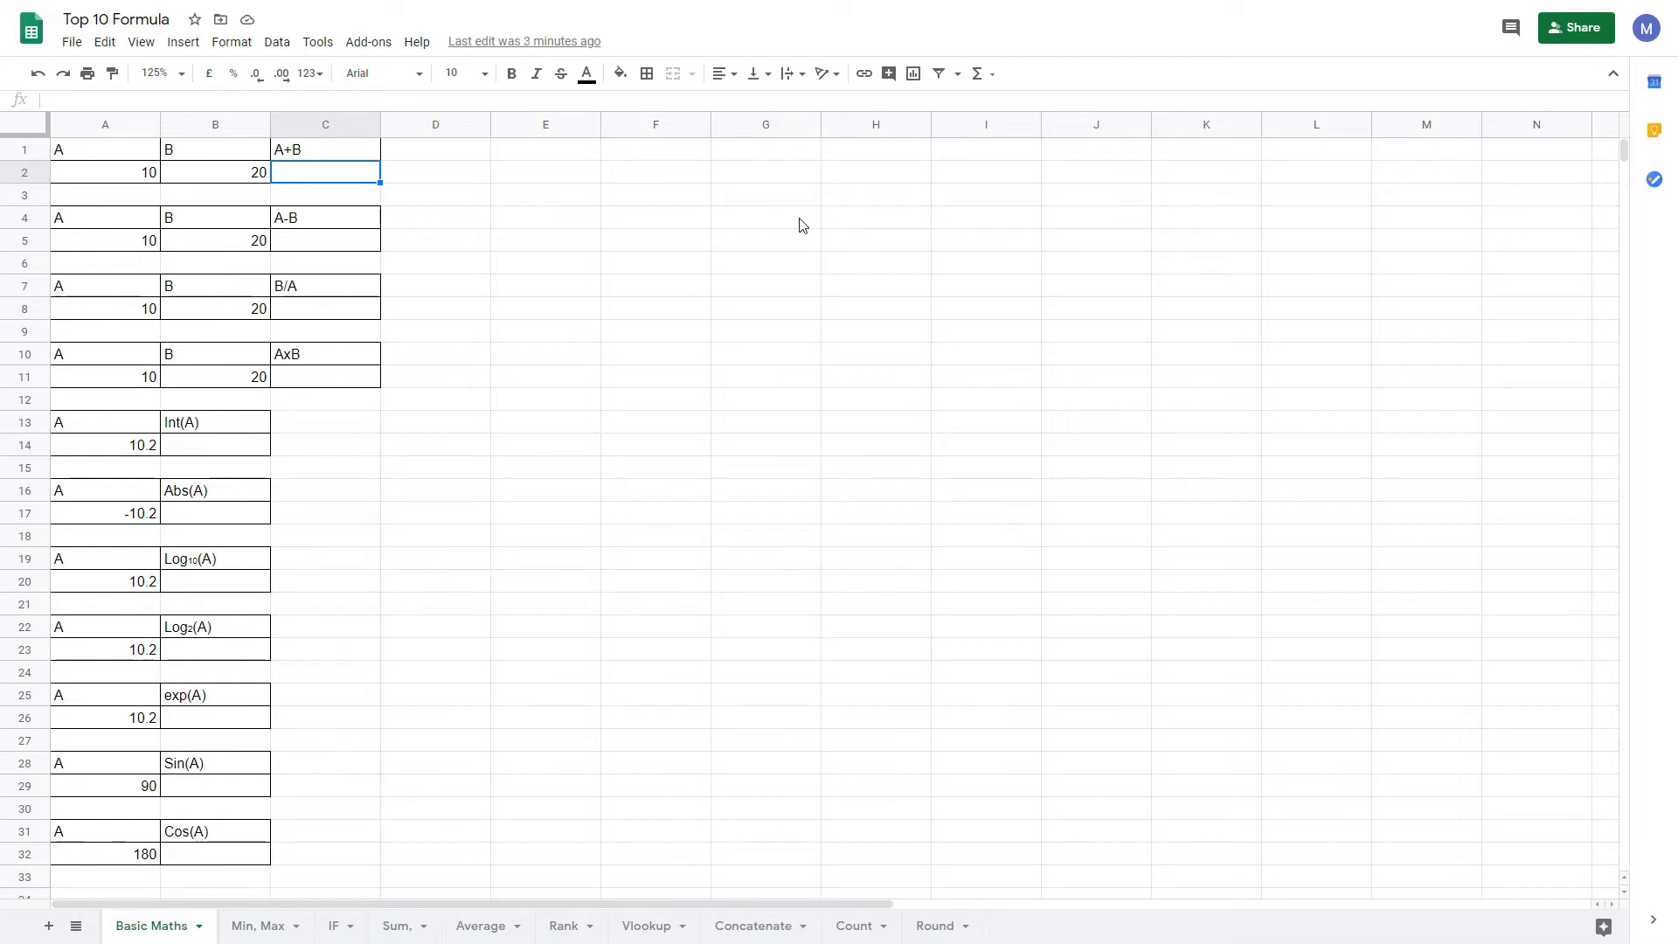
# - Enter the formula =A2+B2 in cell C2 to add A and B
pyautogui.write('=')
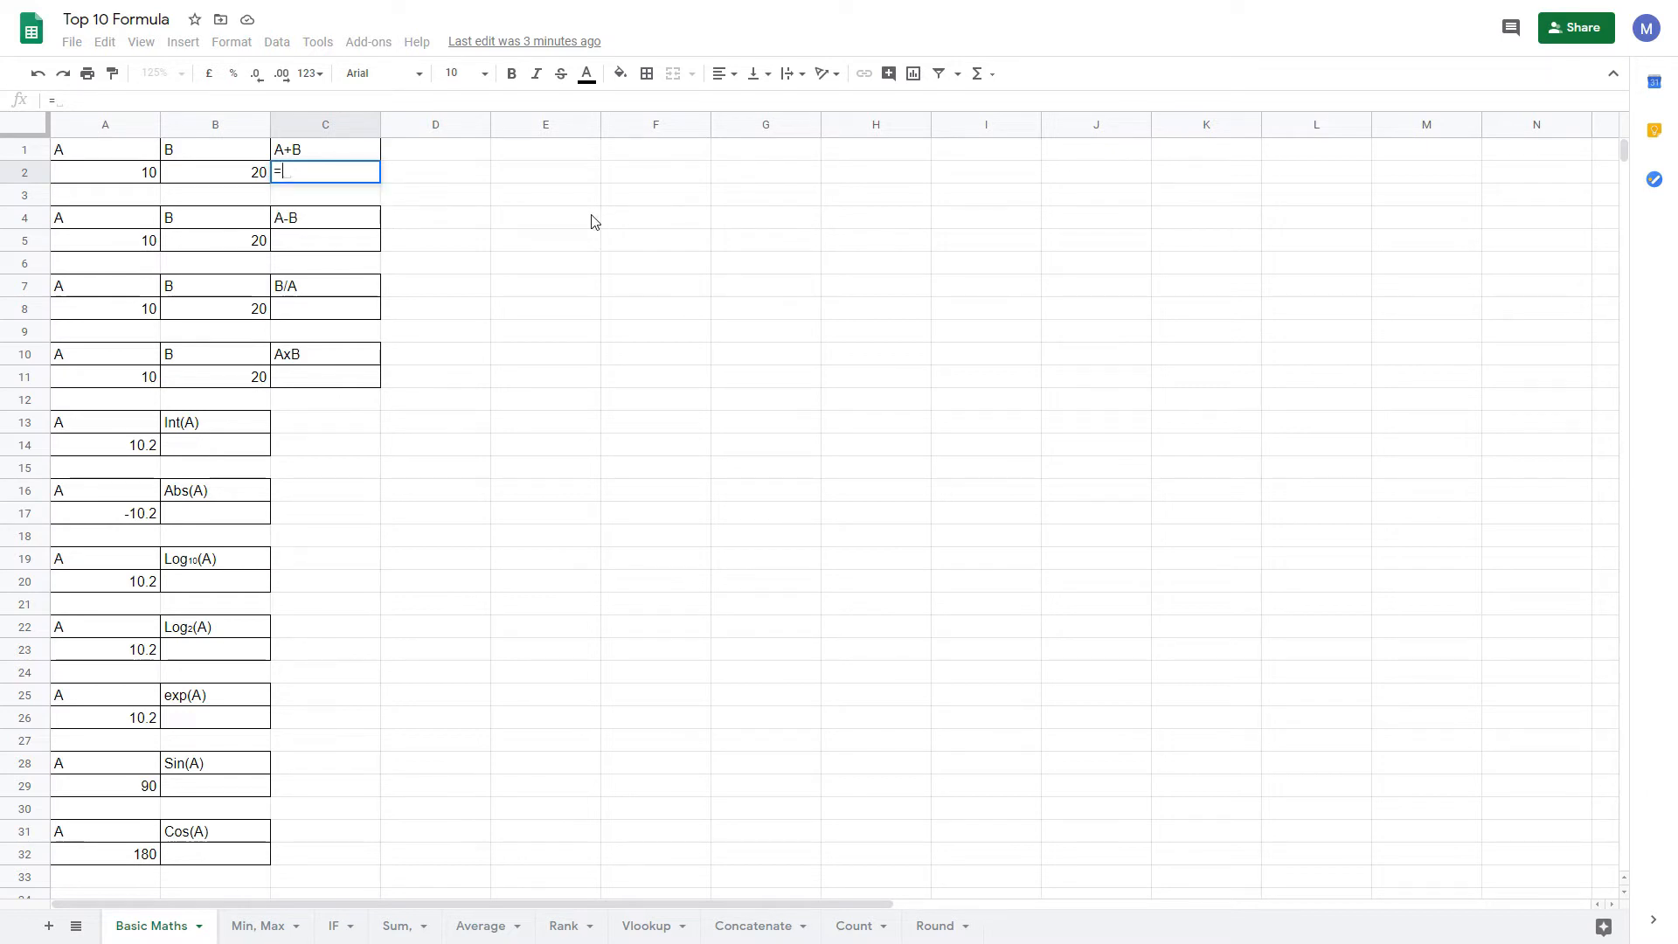
pyautogui.write('A2')
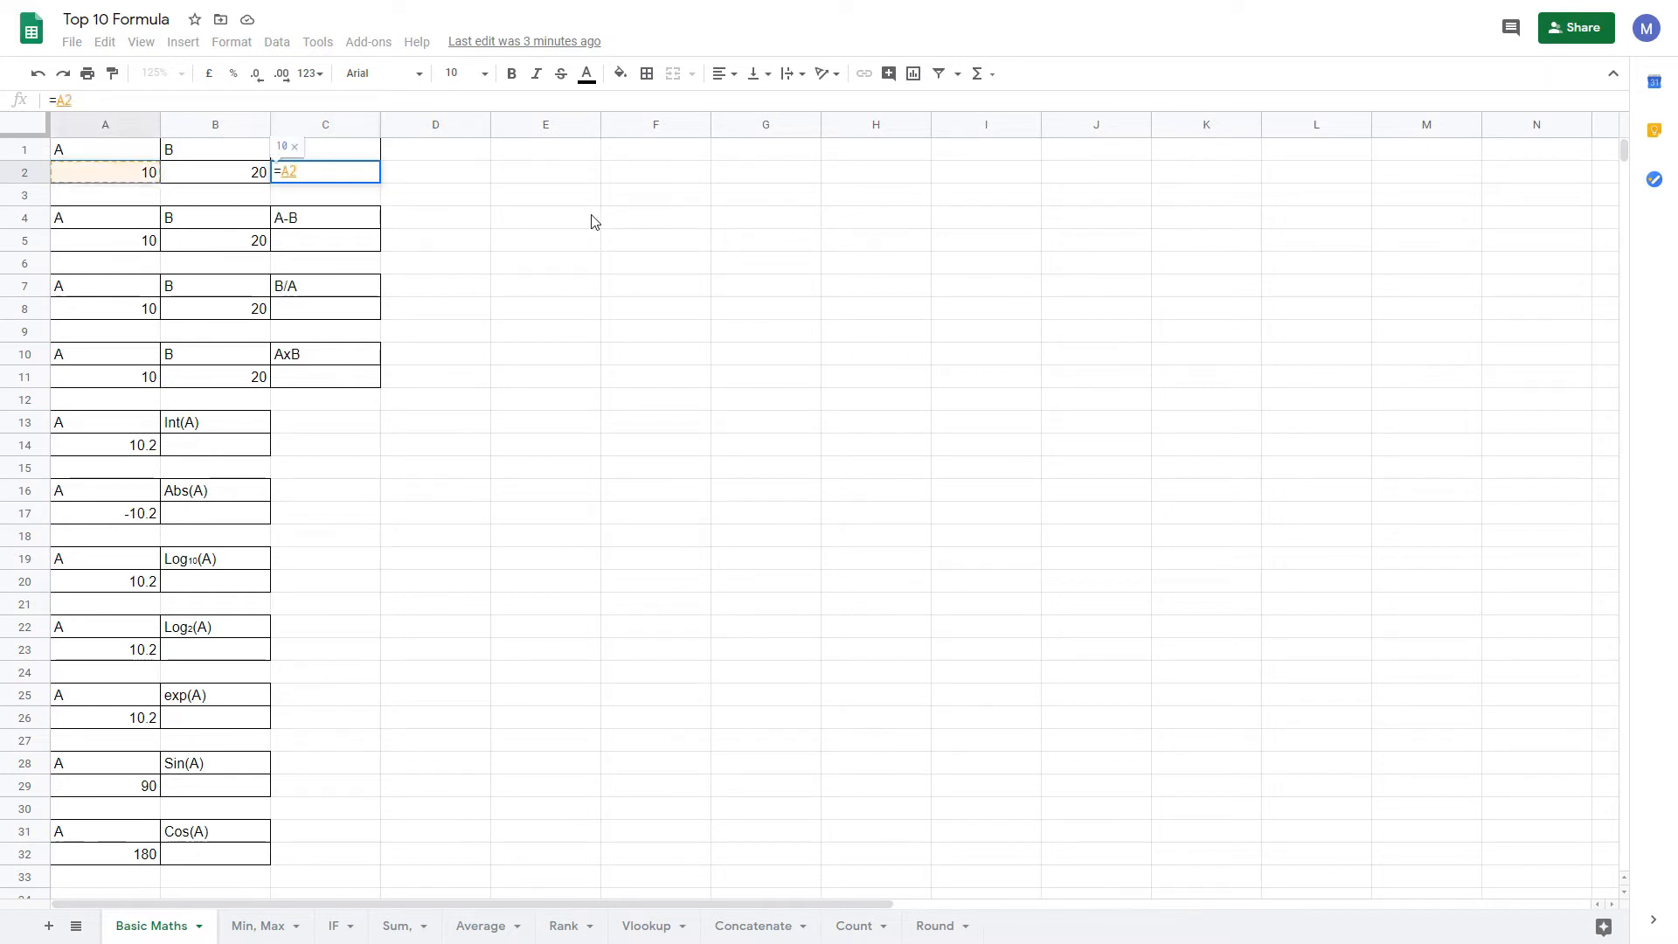
pyautogui.write('+B2')
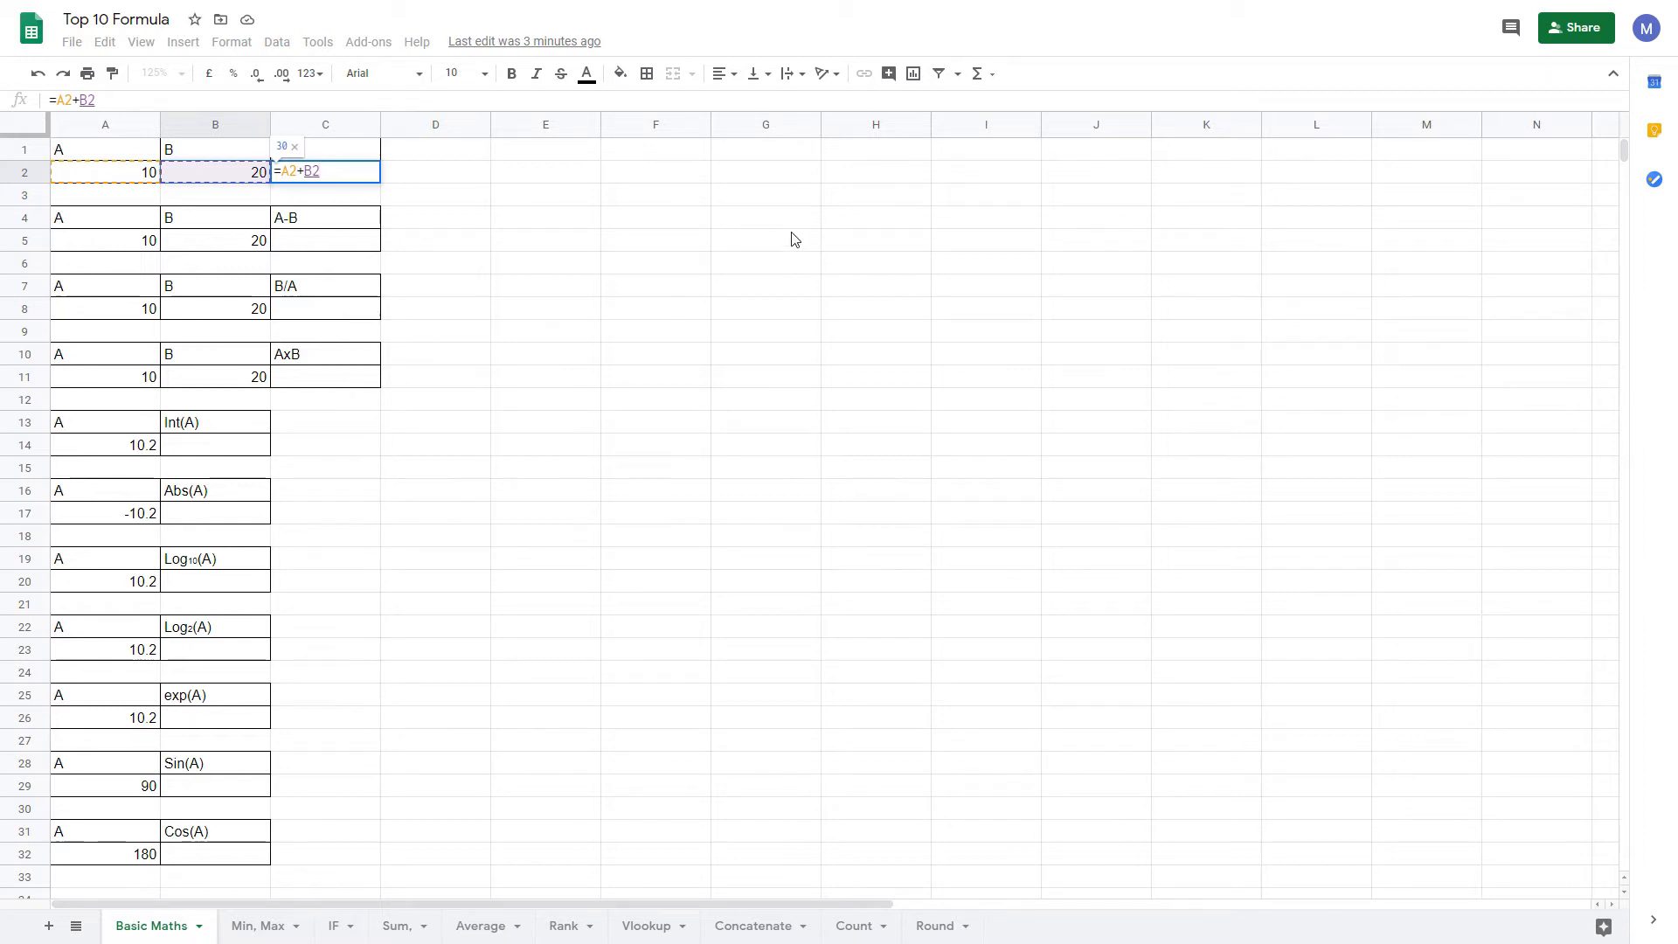
pyautogui.hotkey('ctrl', 'a')
pyautogui.press('Right')
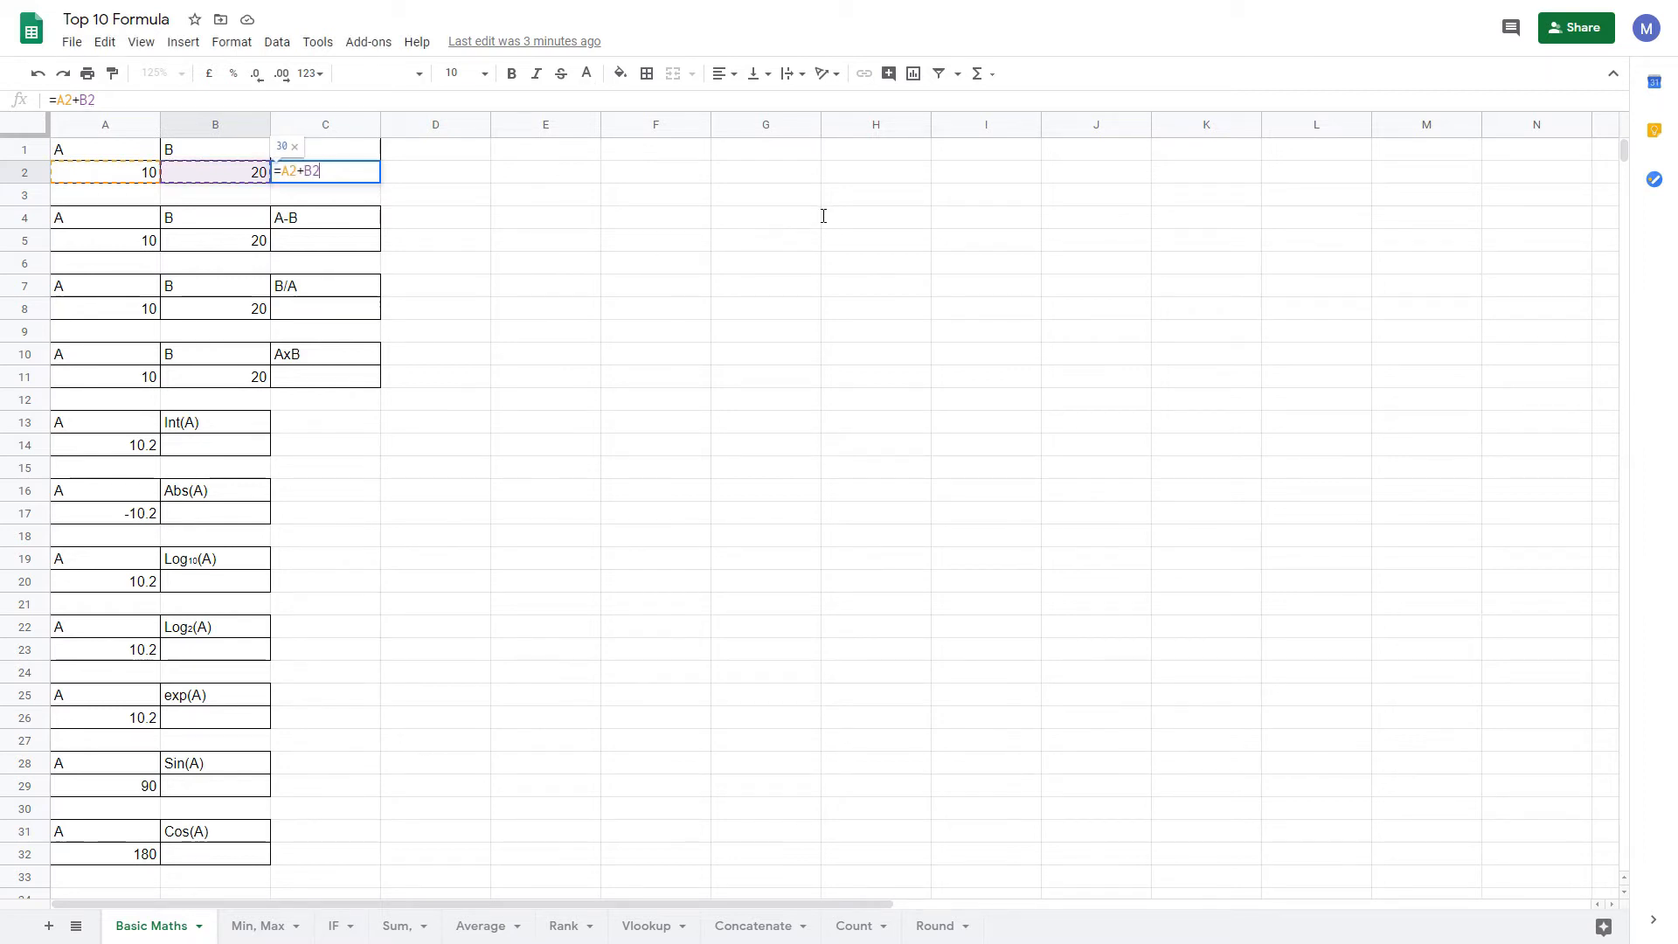
pyautogui.press('Return')
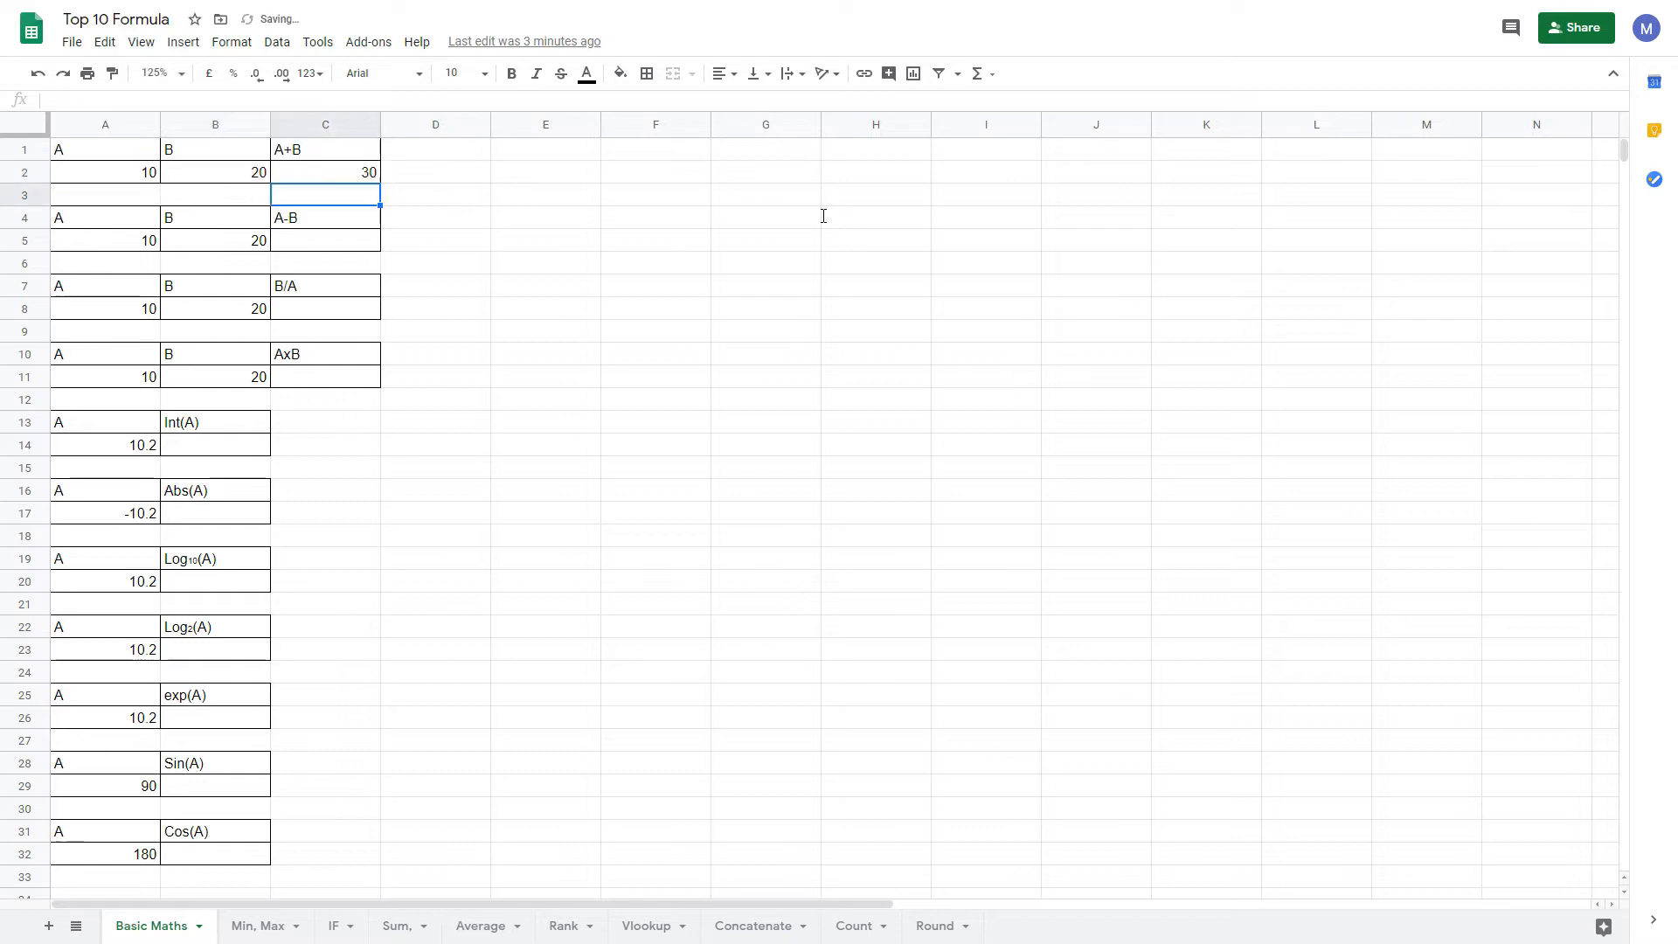
pyautogui.press('Up')
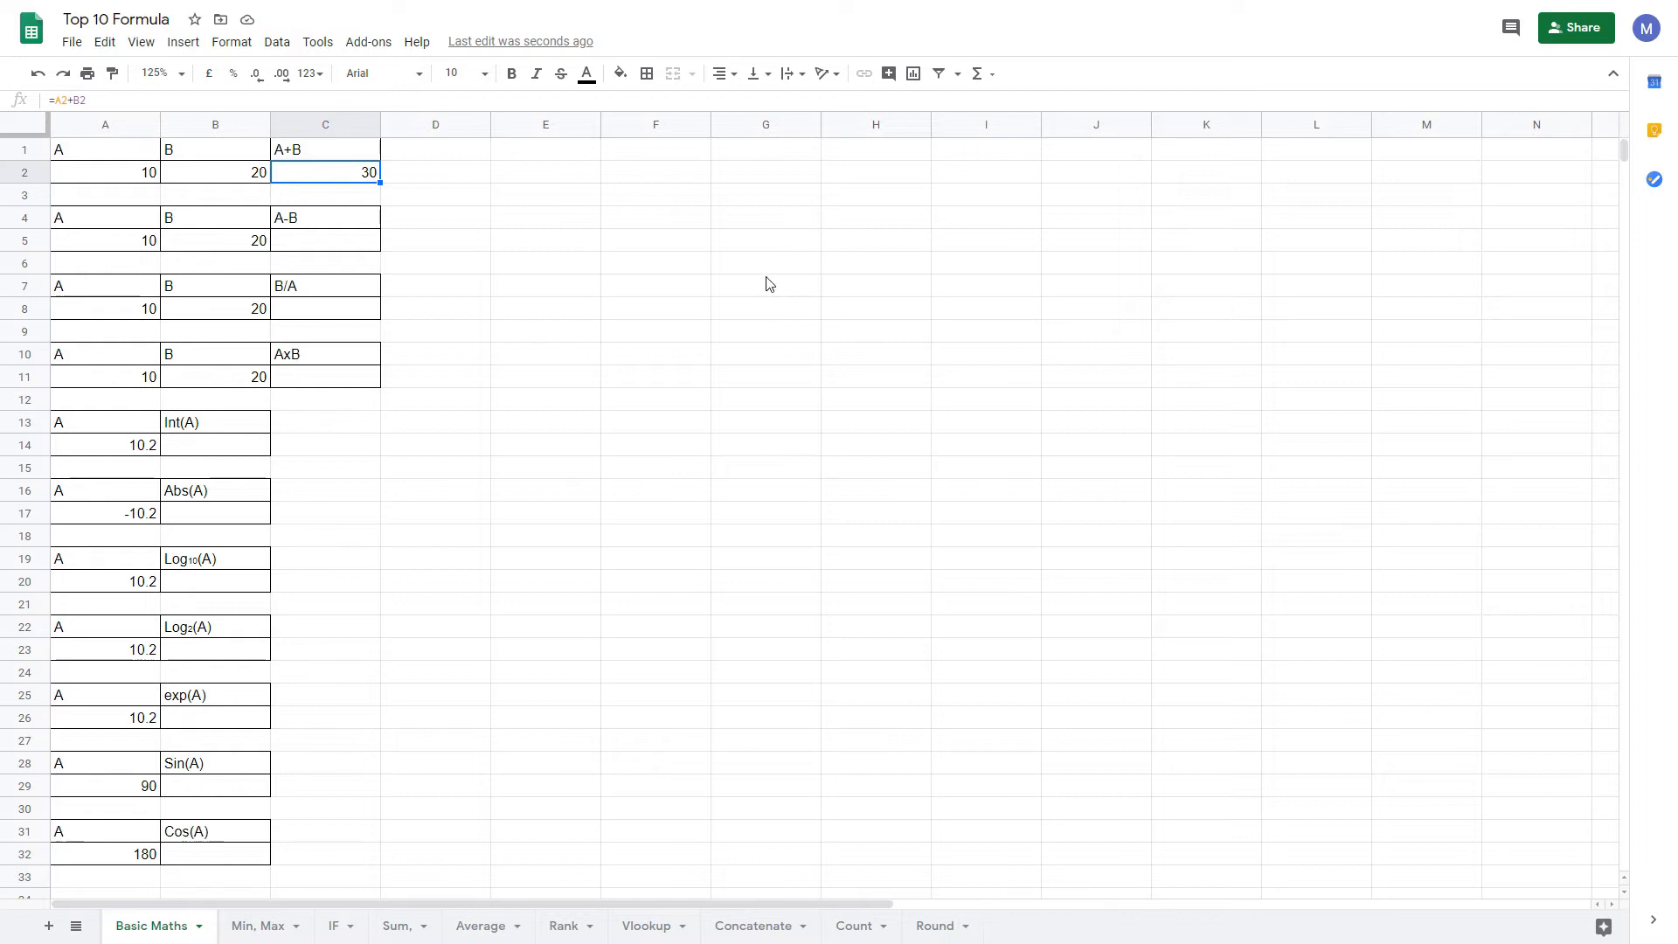
# - Enter the formula =A5-B5 in cell C5 to subtract B from A
pyautogui.press('Down')
pyautogui.press('Down')
pyautogui.press('Down')
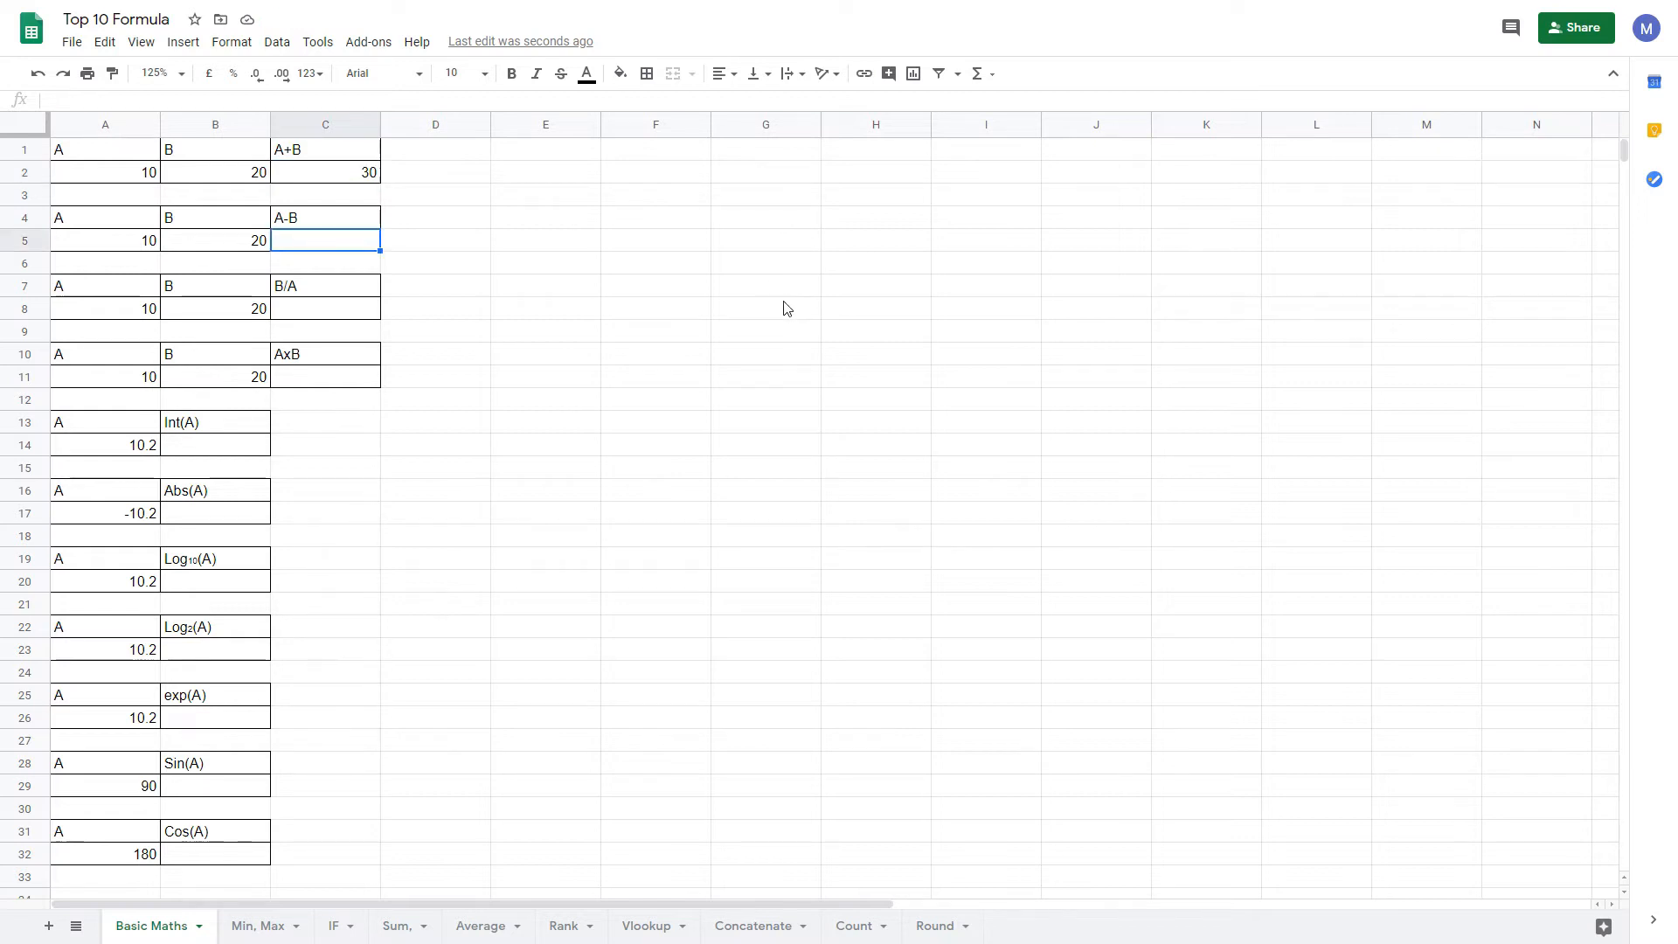
pyautogui.write('=')
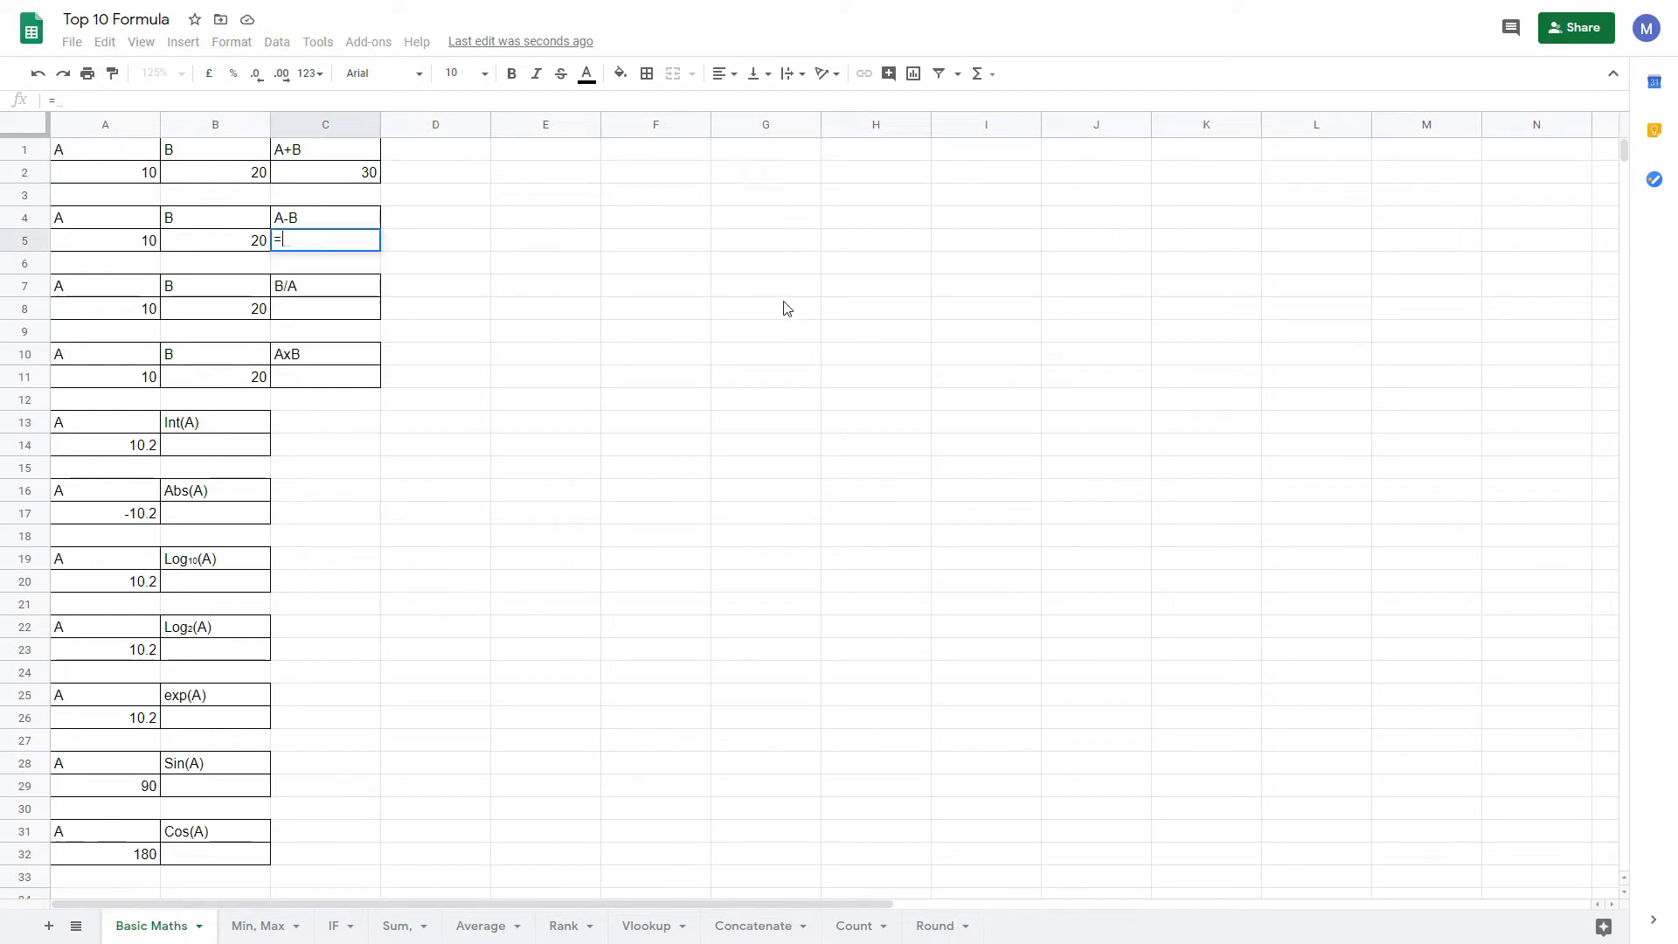
pyautogui.press('Left')
pyautogui.press('Left')
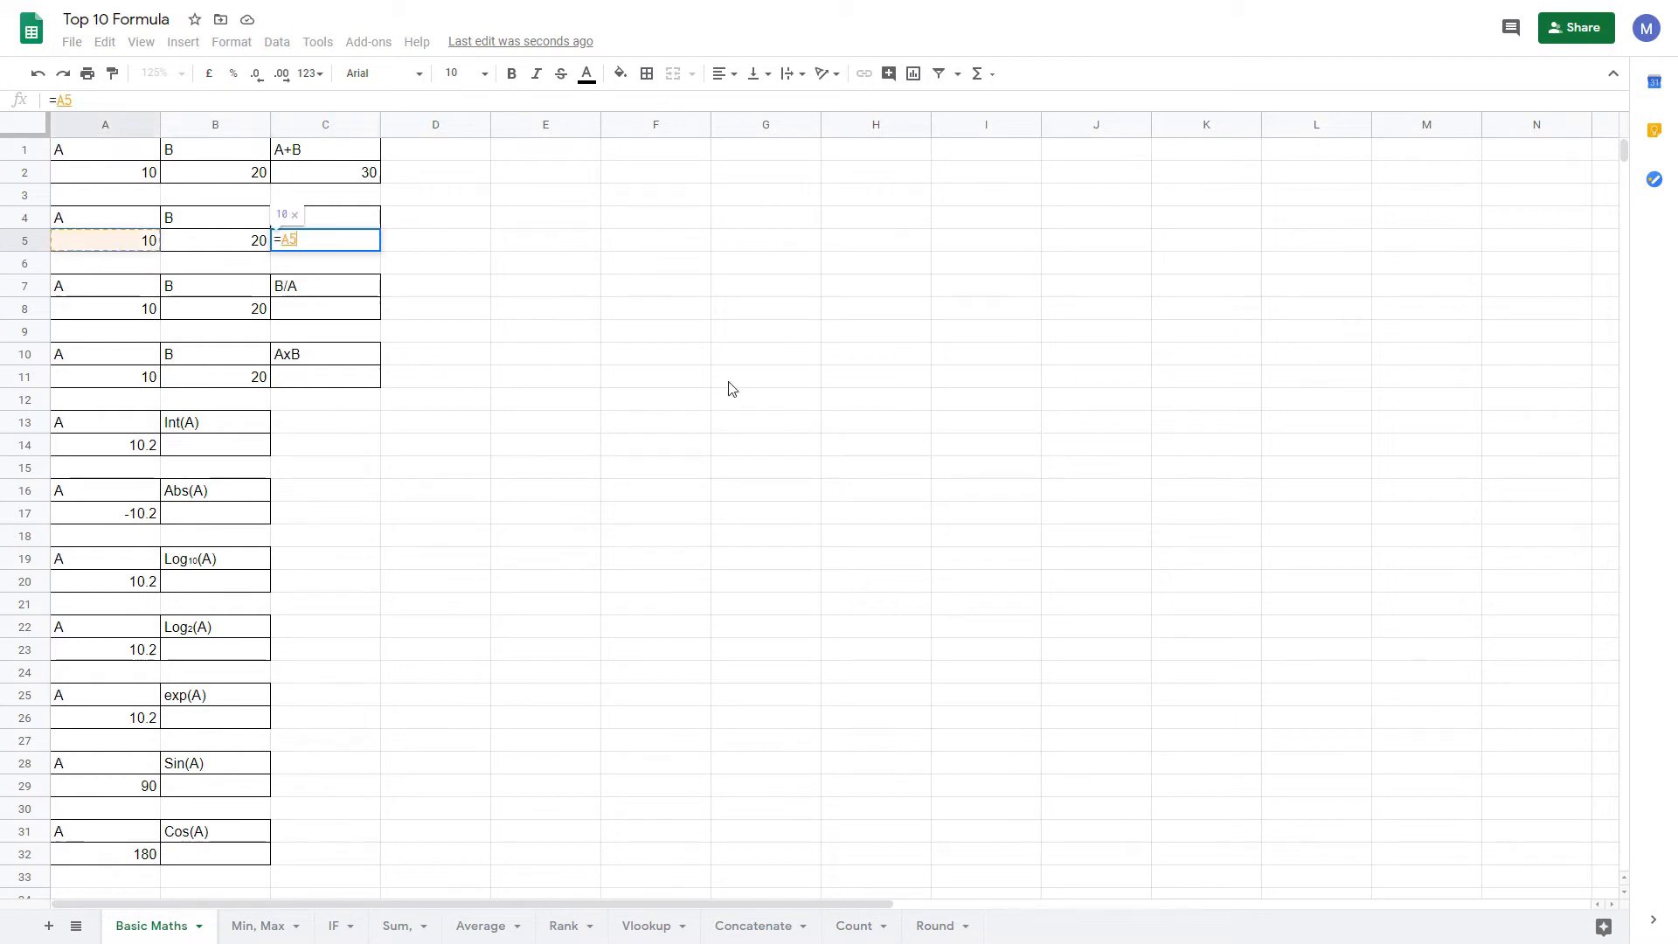
pyautogui.write('-')
pyautogui.press('Left')
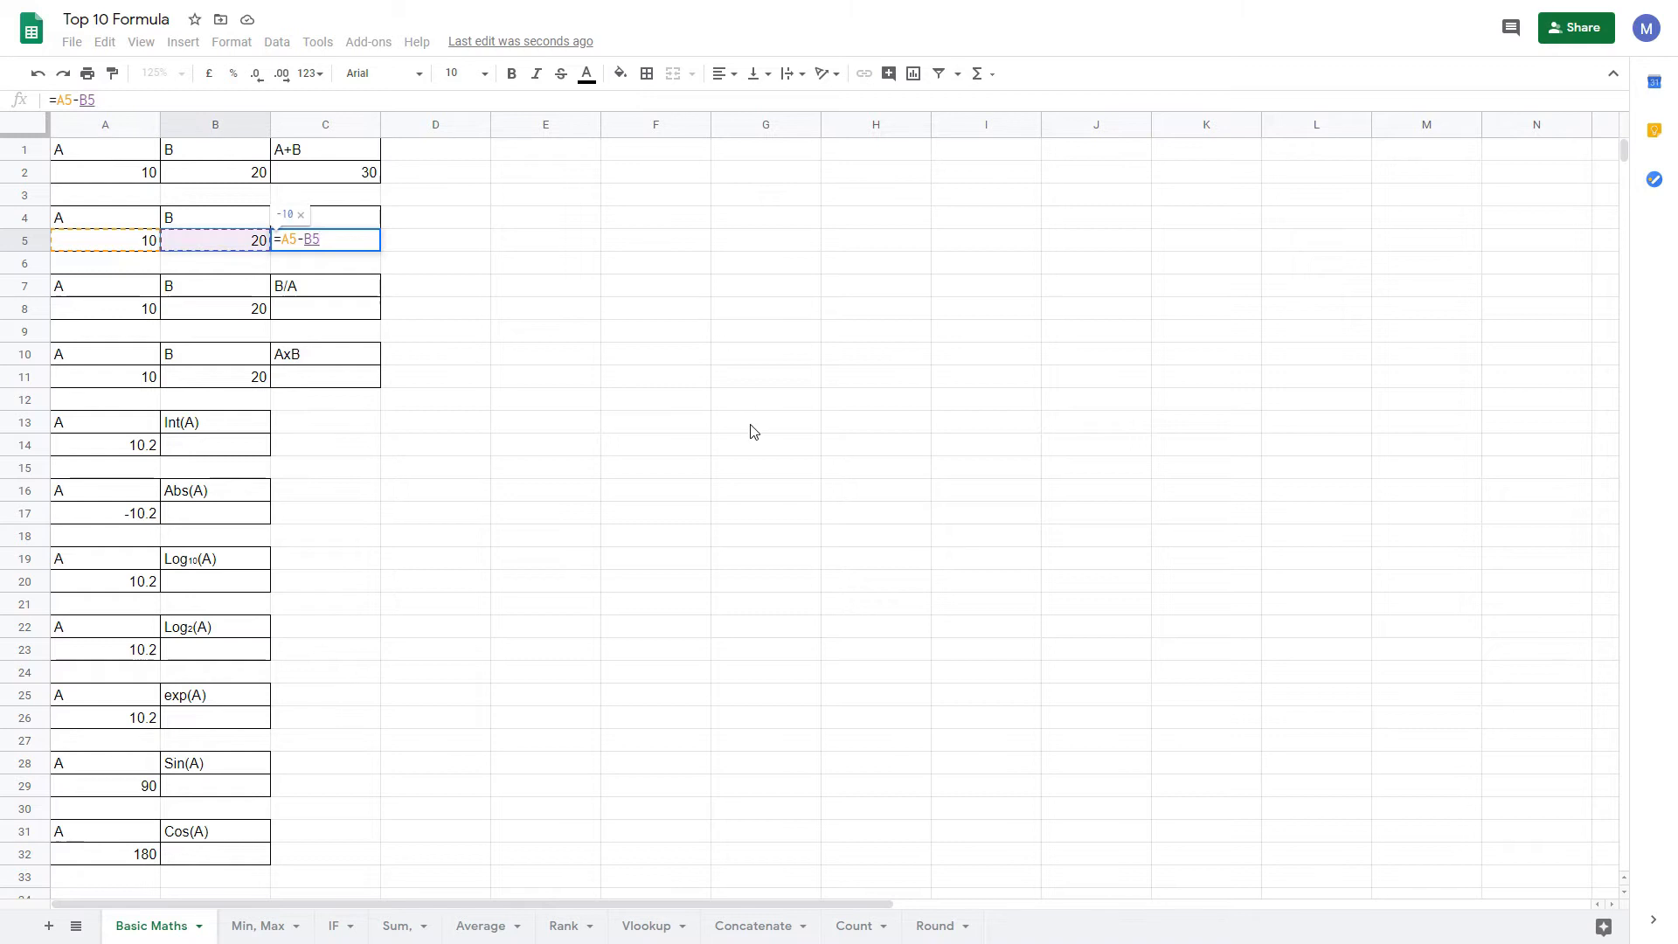
pyautogui.press('Return')
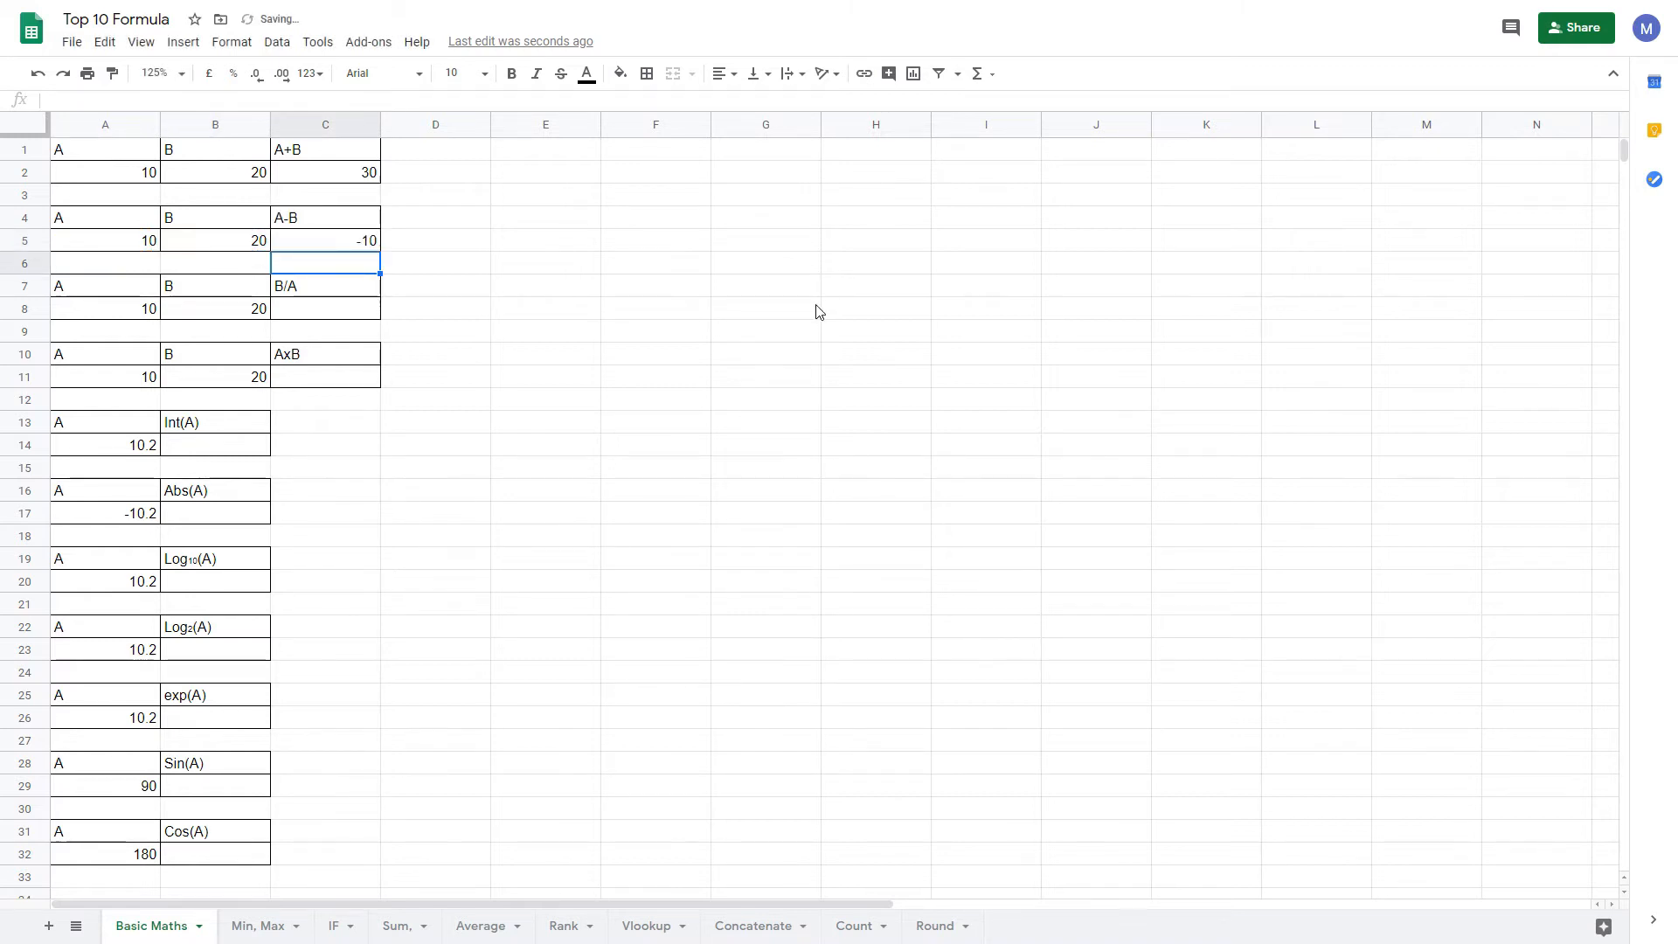
# - Enter the formula =B8/A8 in cell C8 to divide B by A
pyautogui.press('Down')
pyautogui.press('Down')
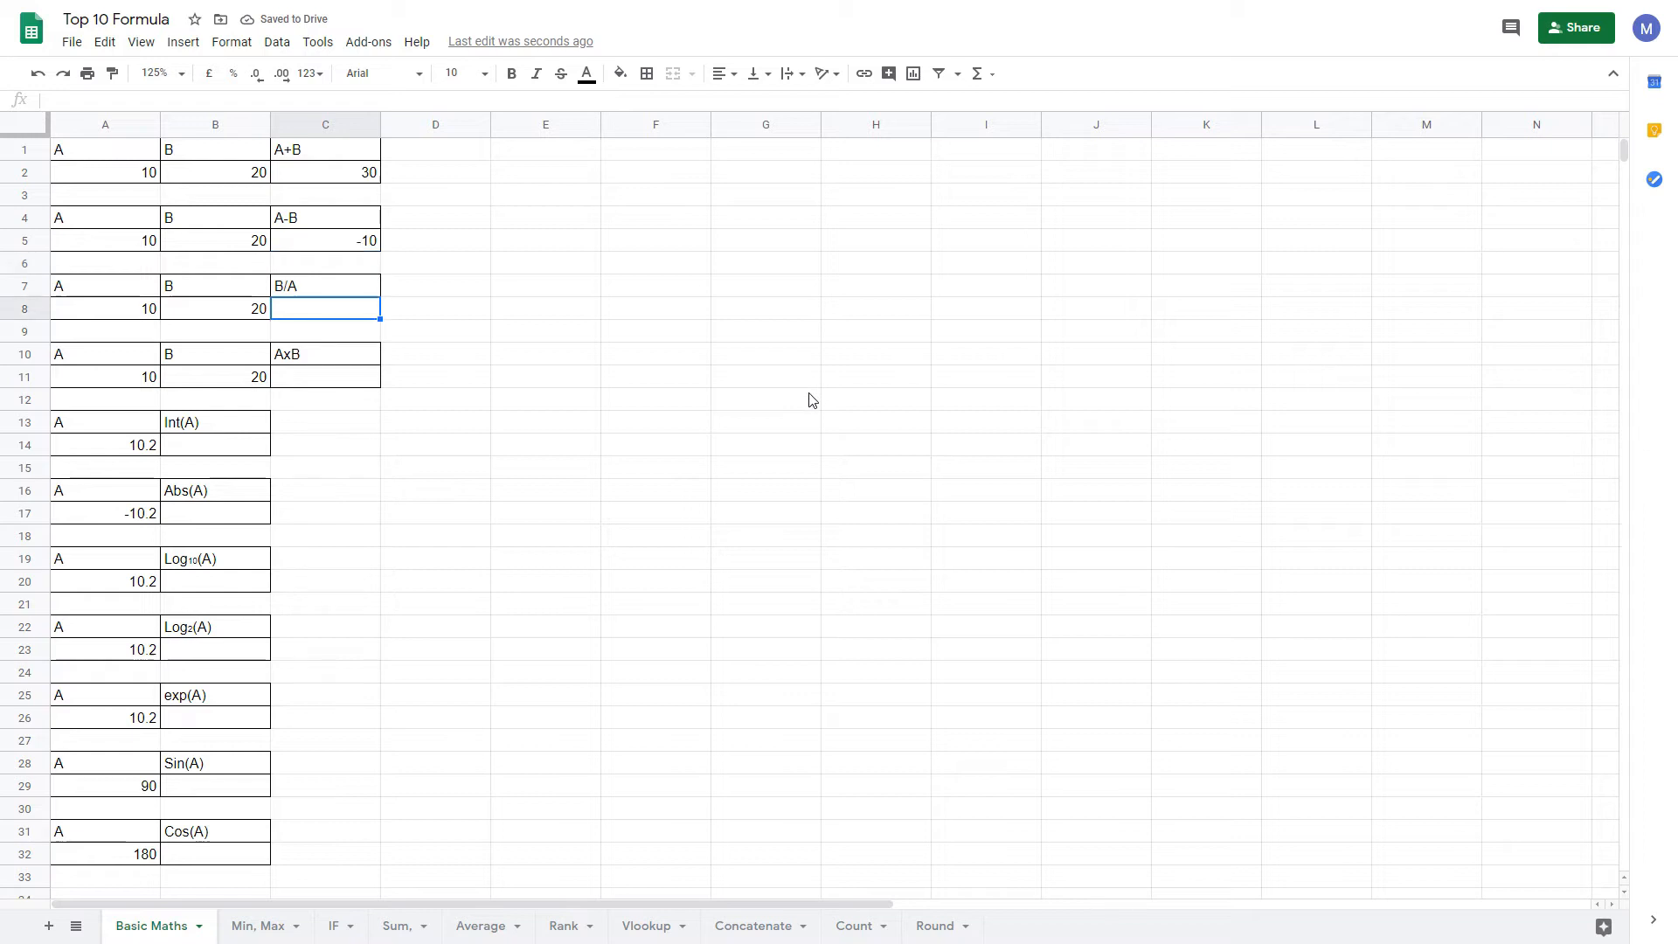
pyautogui.write('=')
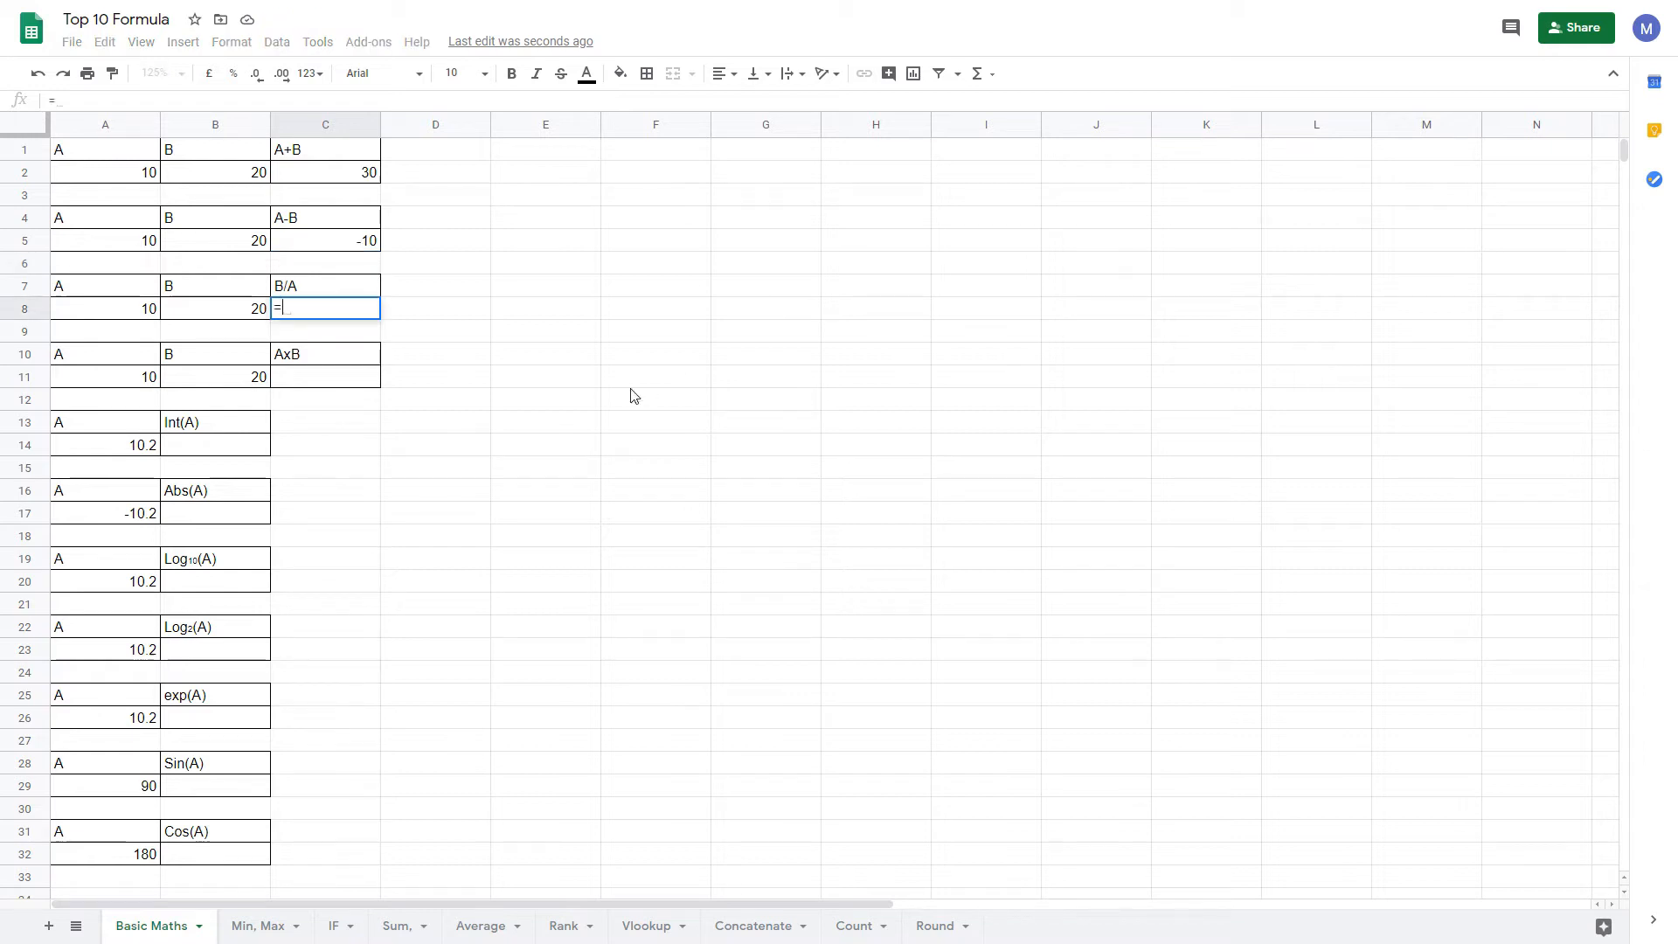
pyautogui.press('Left')
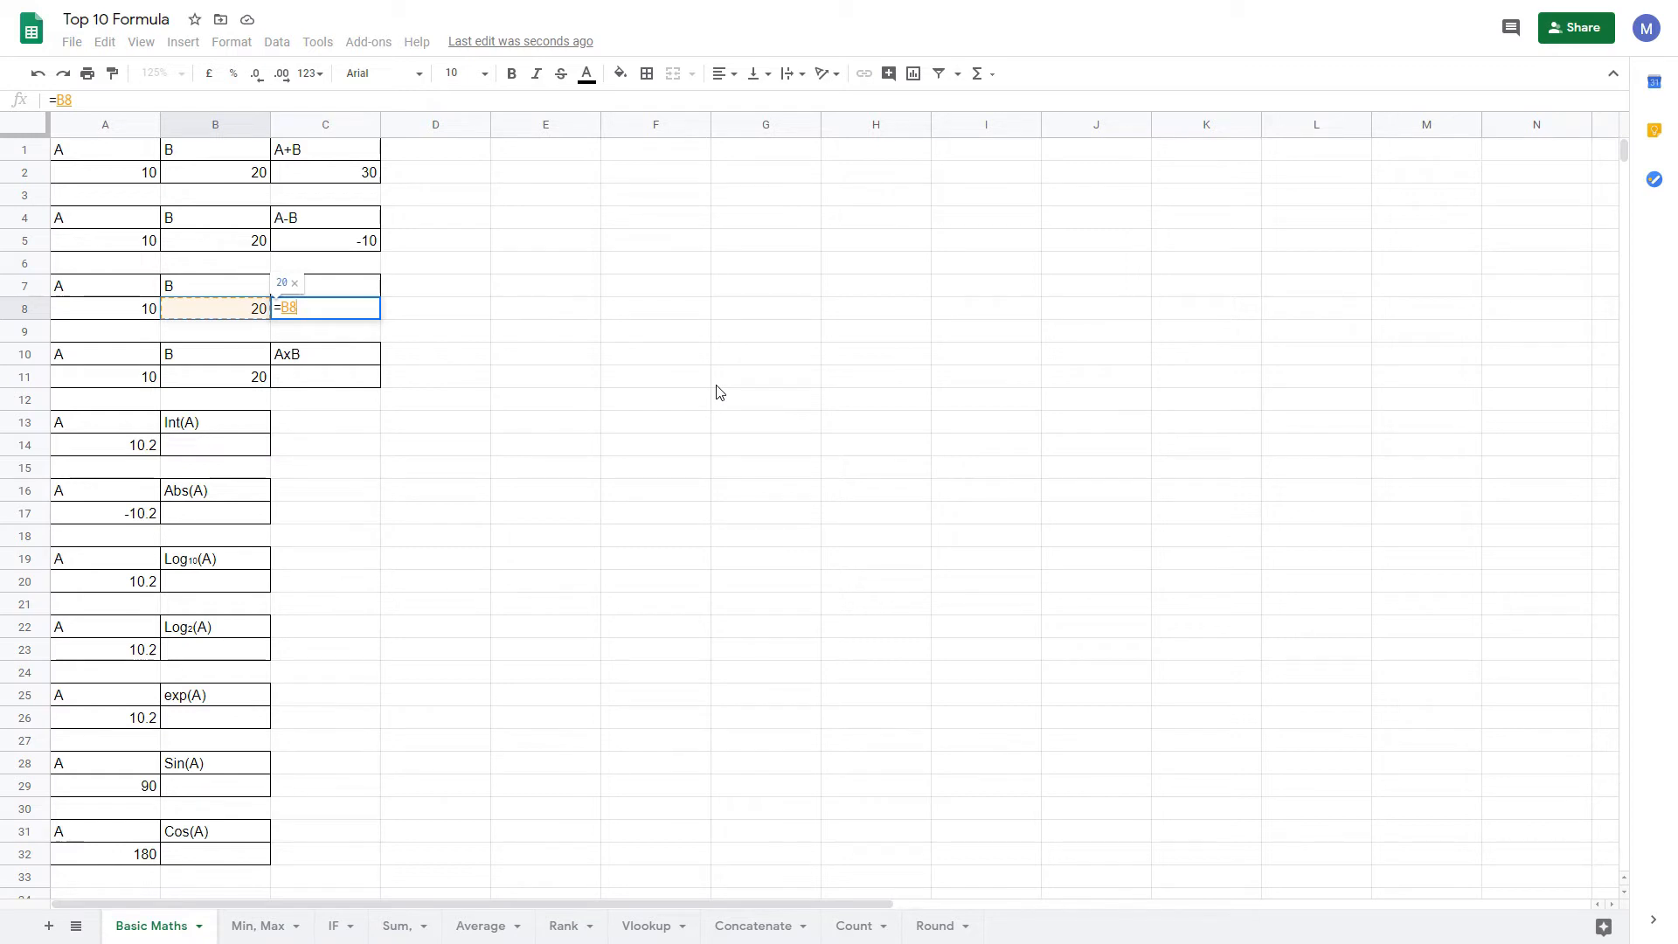
pyautogui.write('/')
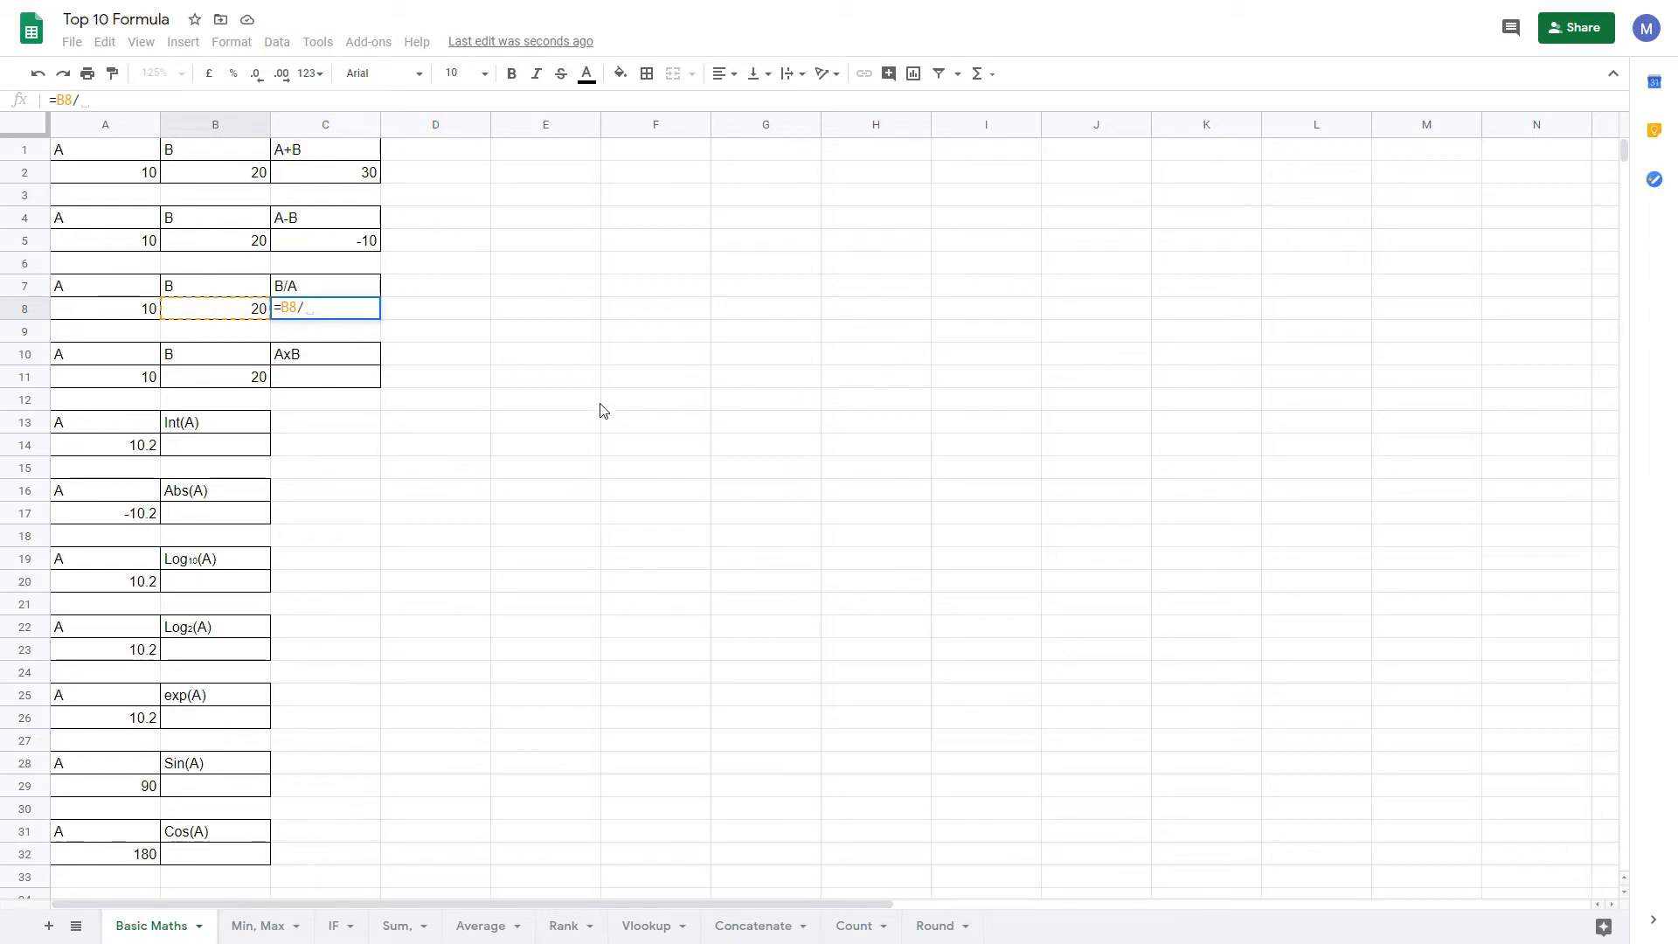
pyautogui.write('A8')
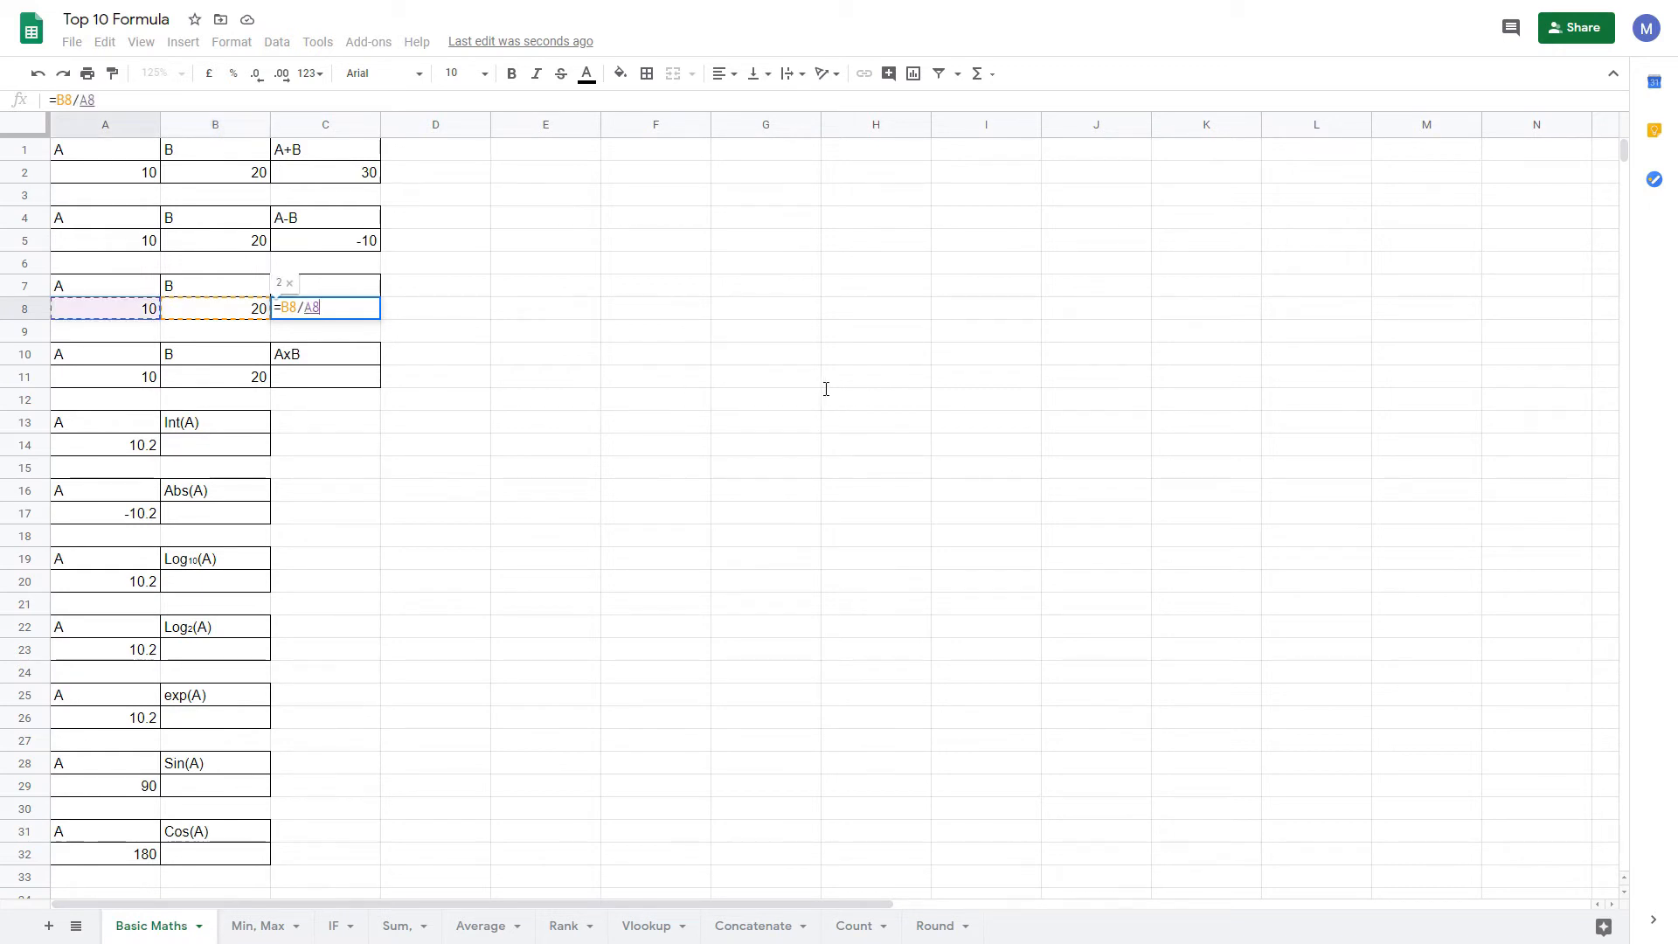
pyautogui.press('Return')
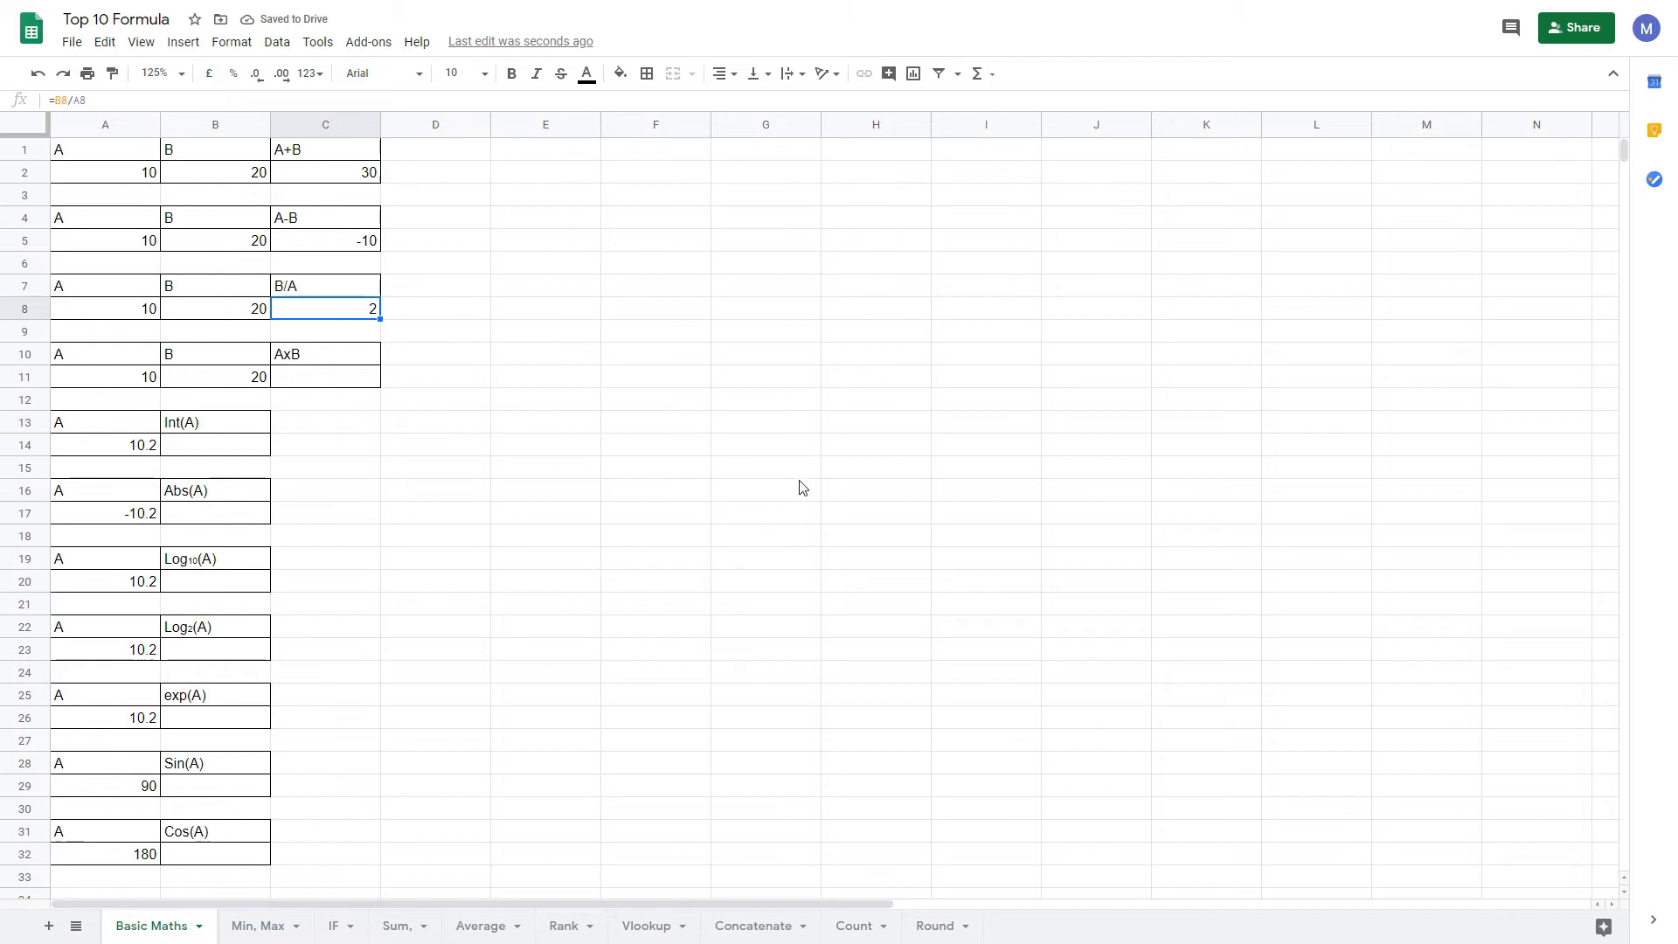
# - Enter the formula =A11*B11 in cell C11 to multiply A by B
pyautogui.press('Down')
pyautogui.press('Down')
pyautogui.press('Down')
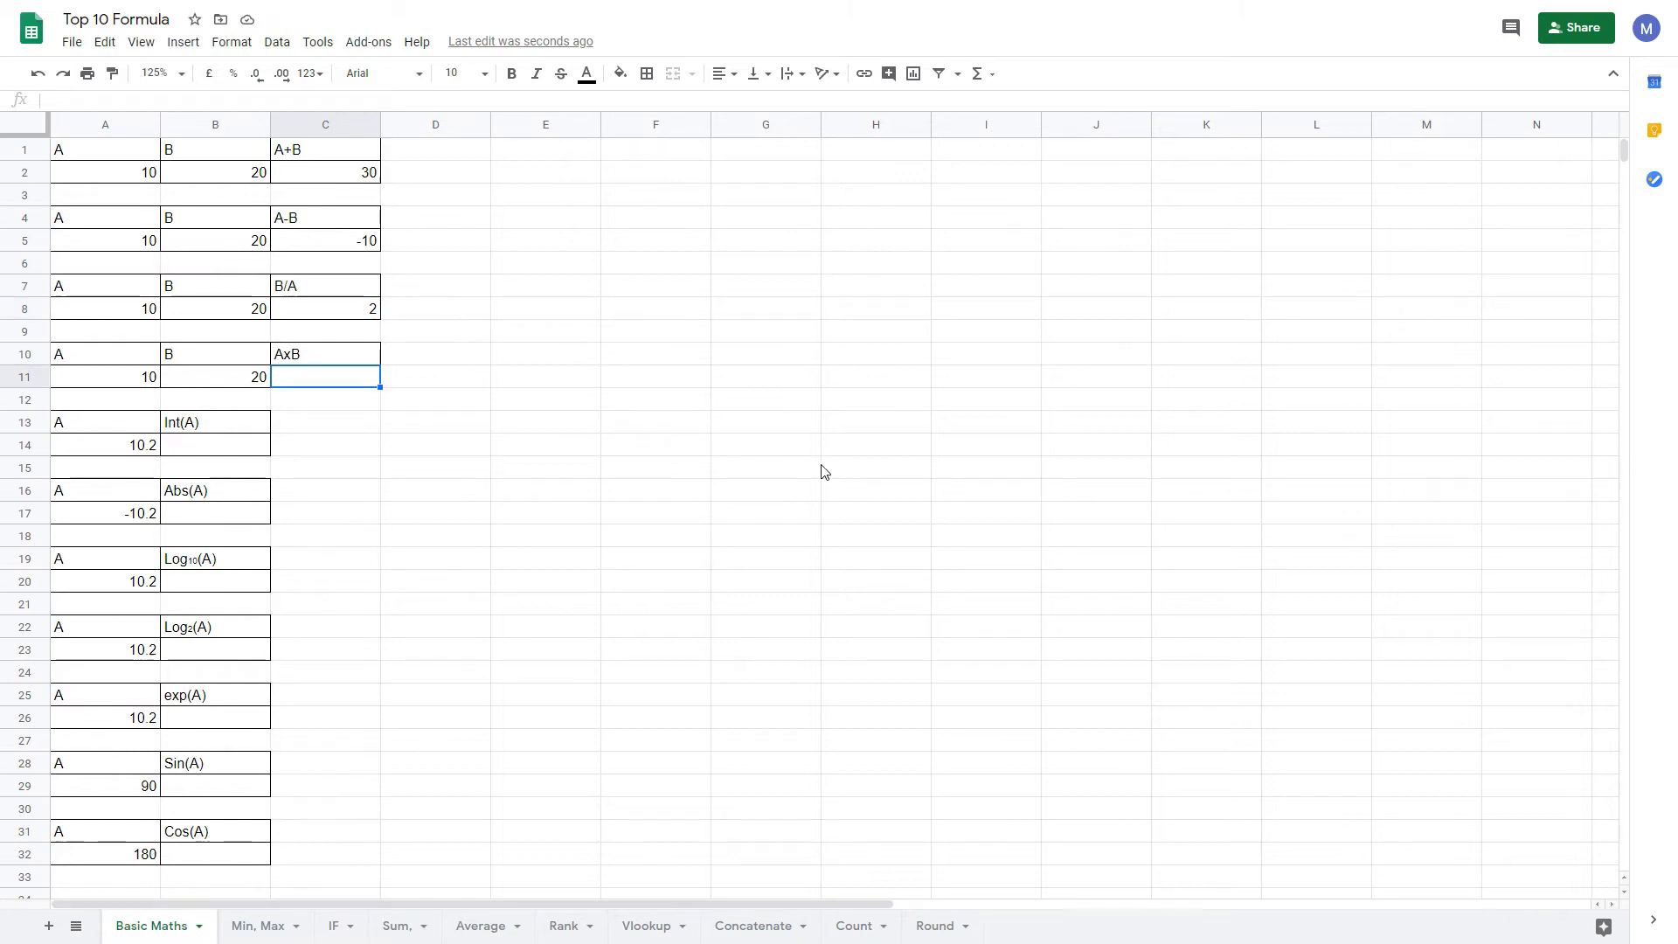
pyautogui.write('=')
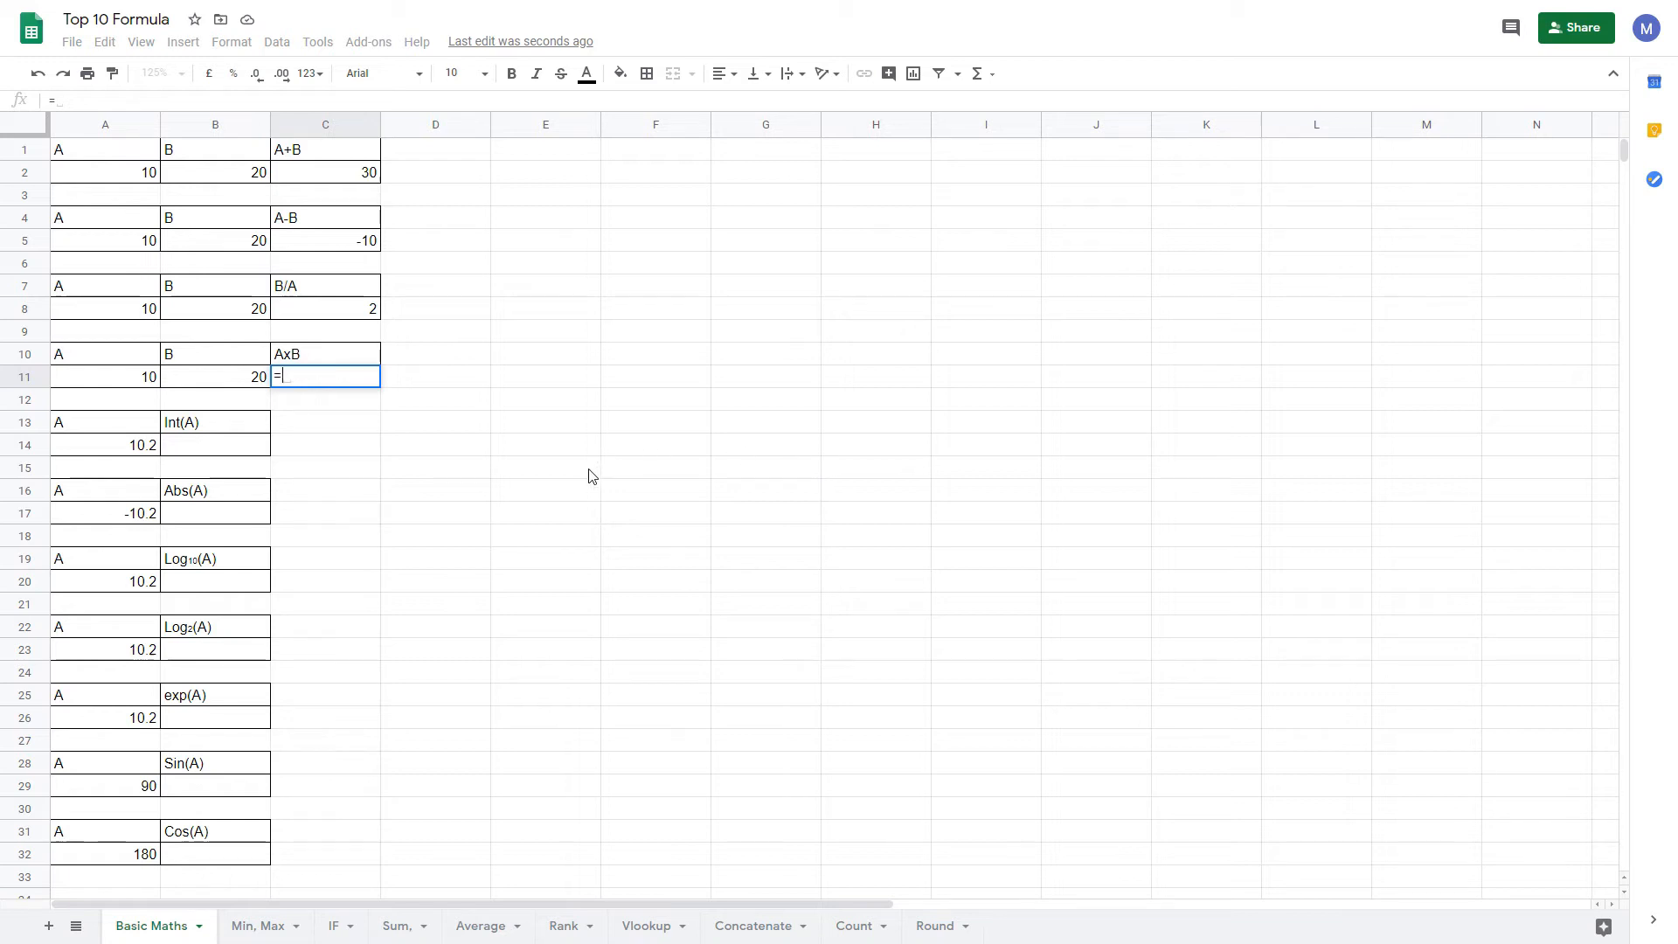
pyautogui.press('Left')
pyautogui.press('Left')
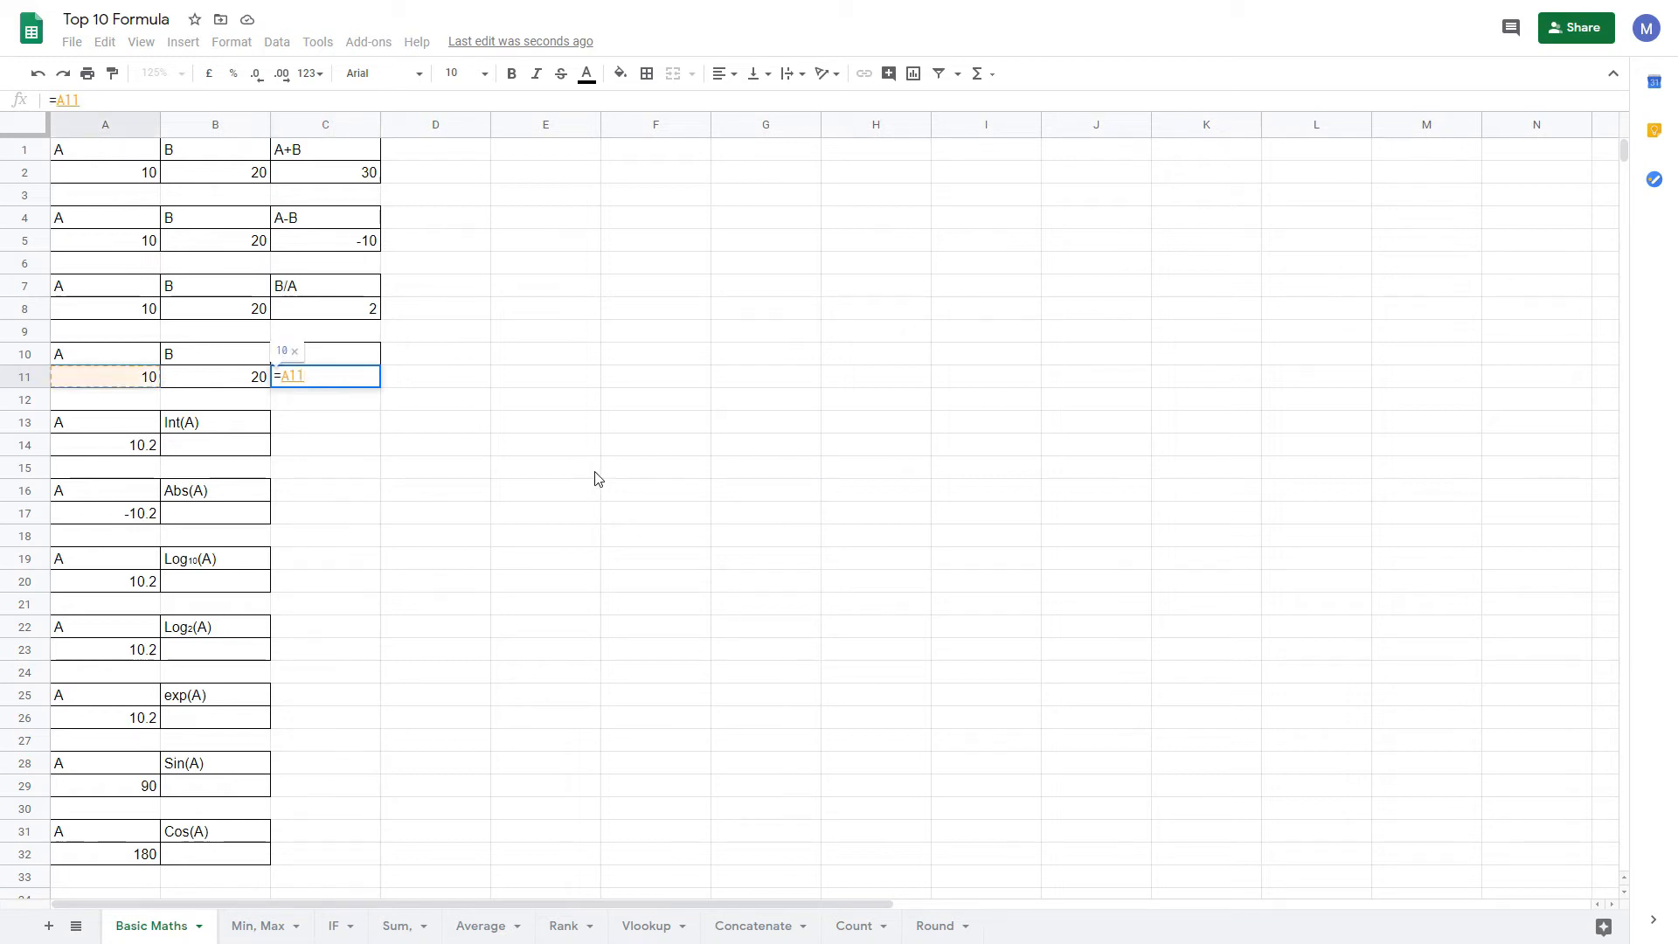
pyautogui.write('*')
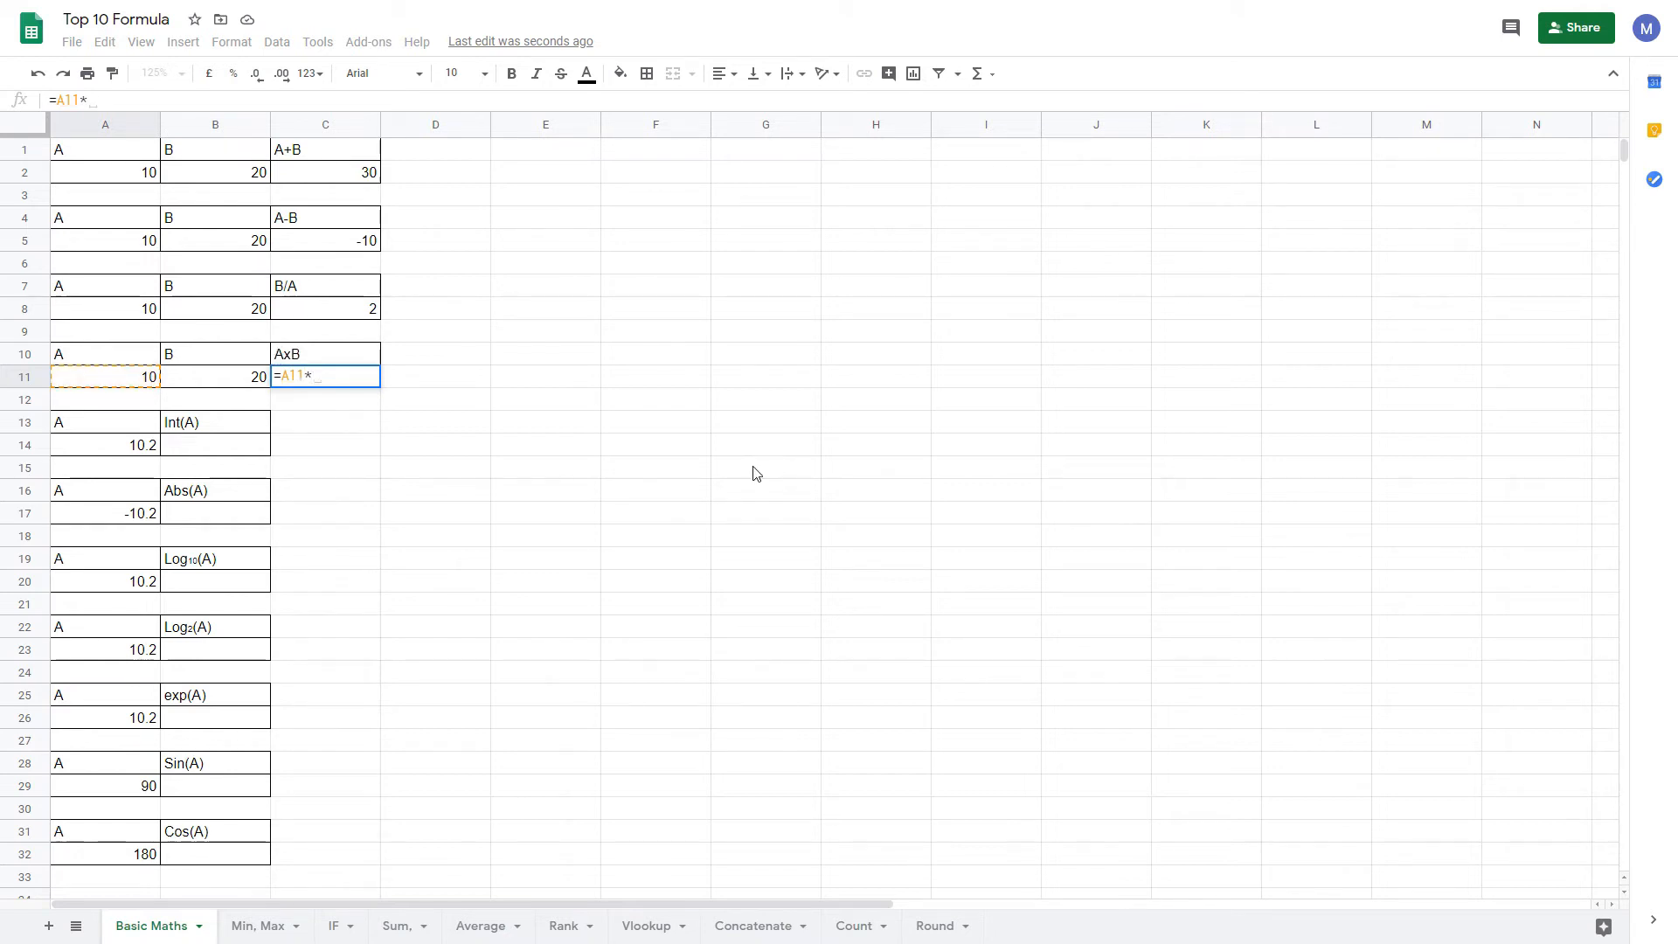
pyautogui.write('B11')
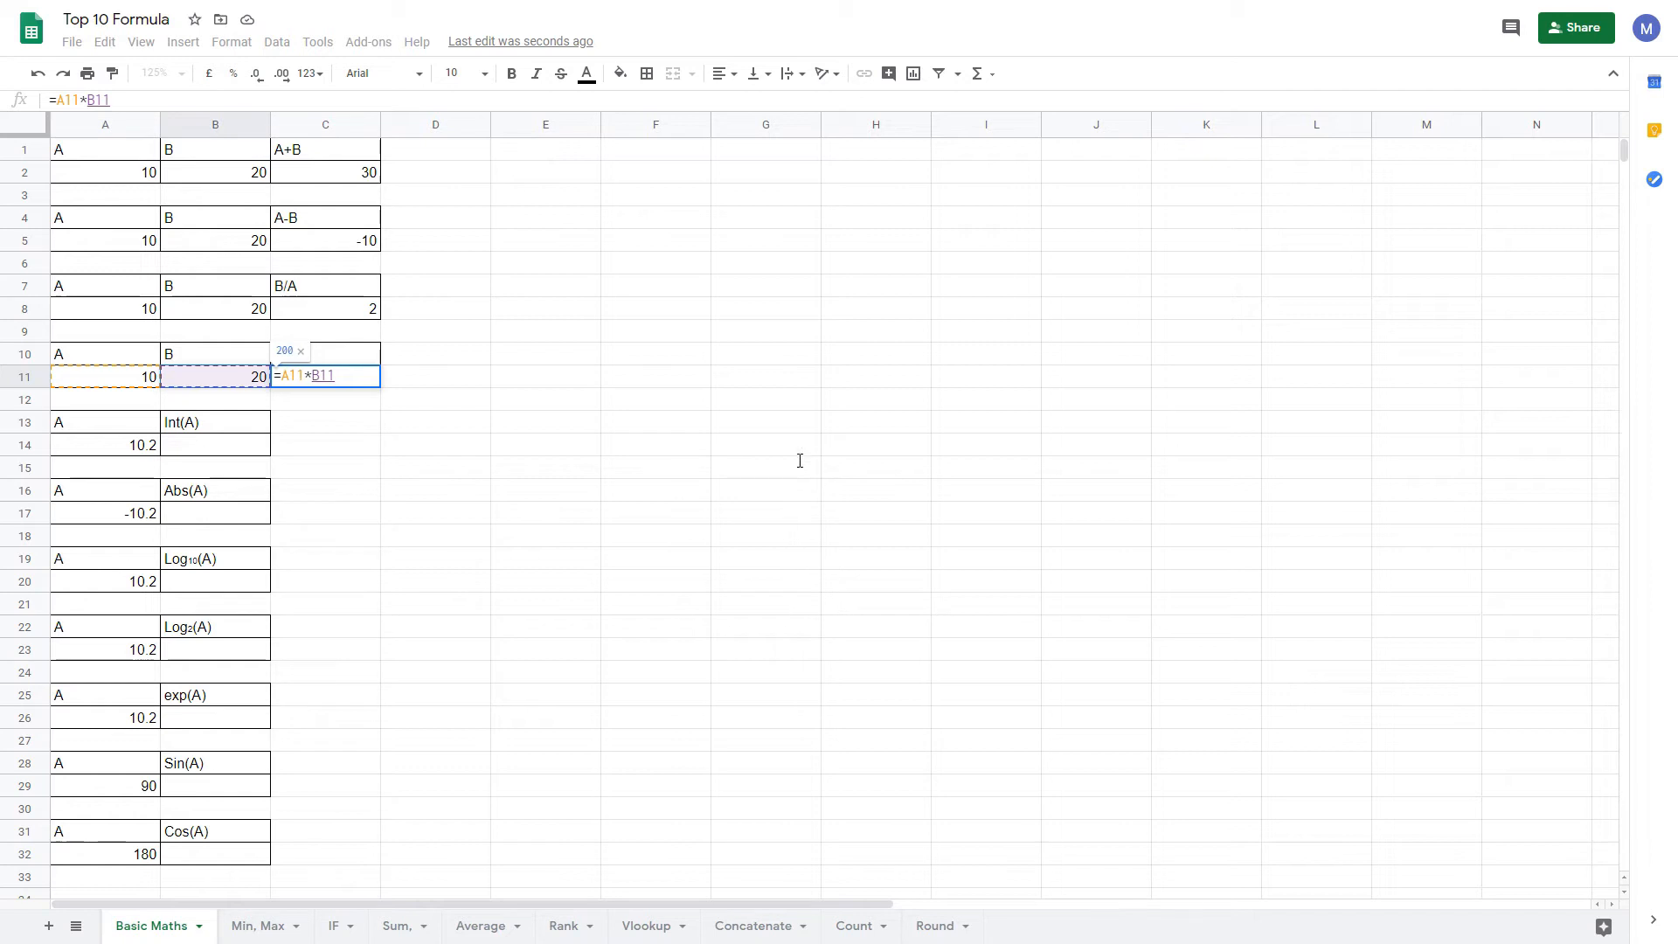
pyautogui.press('Left')
pyautogui.press('Left')
pyautogui.press('Left')
pyautogui.hotkey('shift', 'Left')
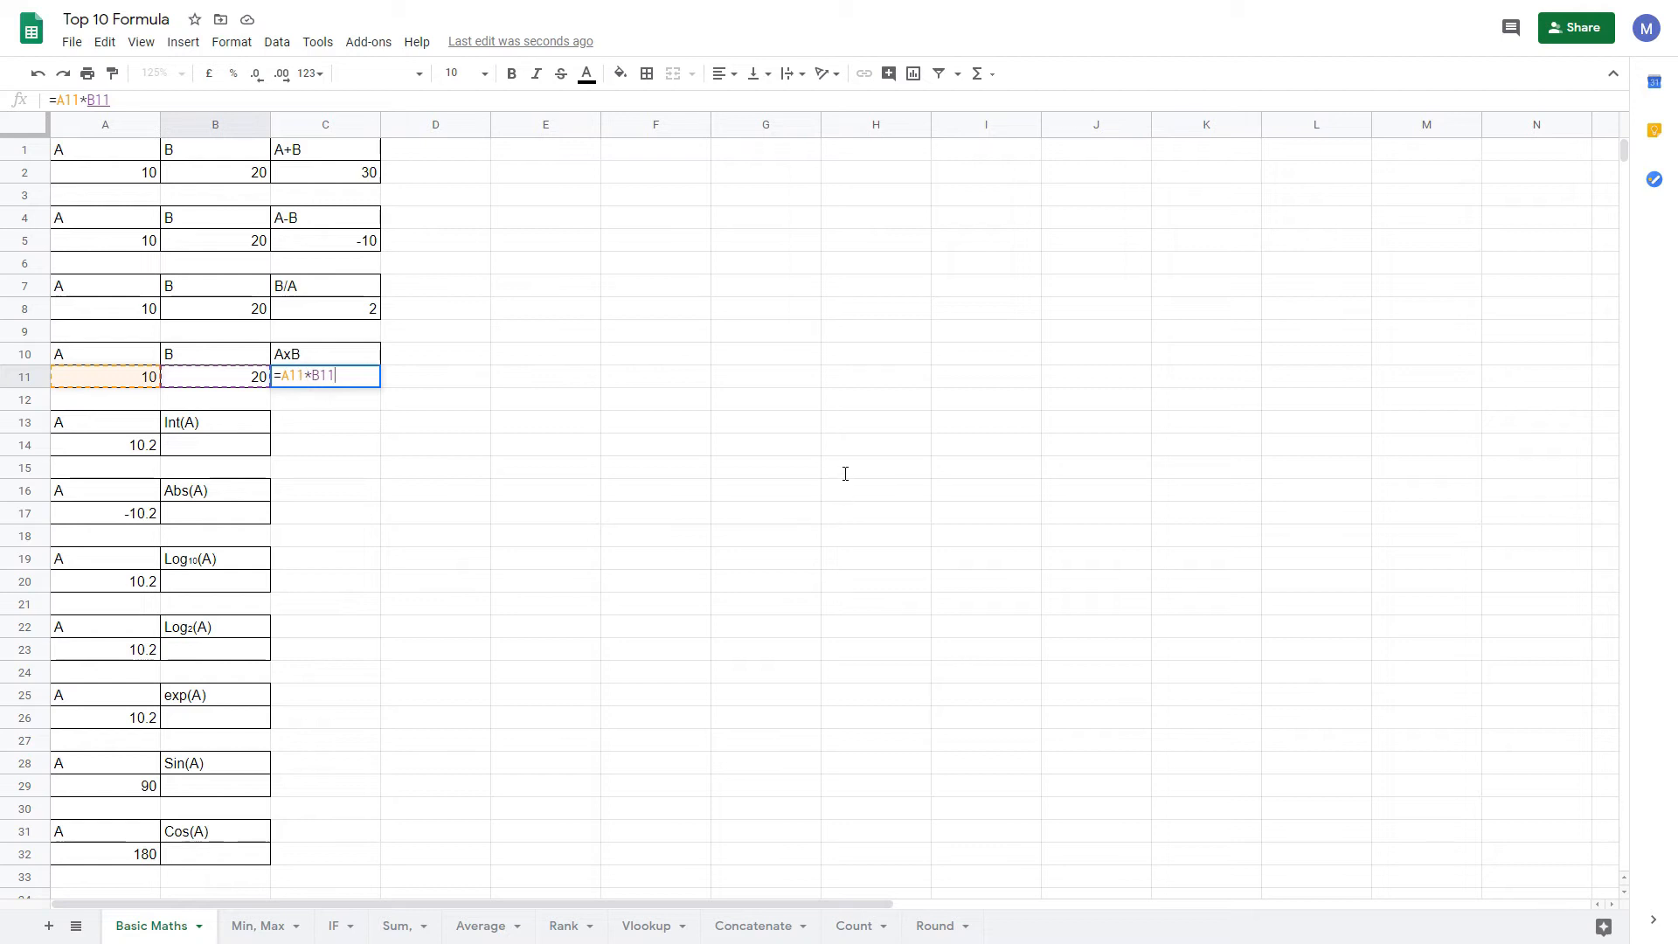
pyautogui.press('End')
pyautogui.press('Return')
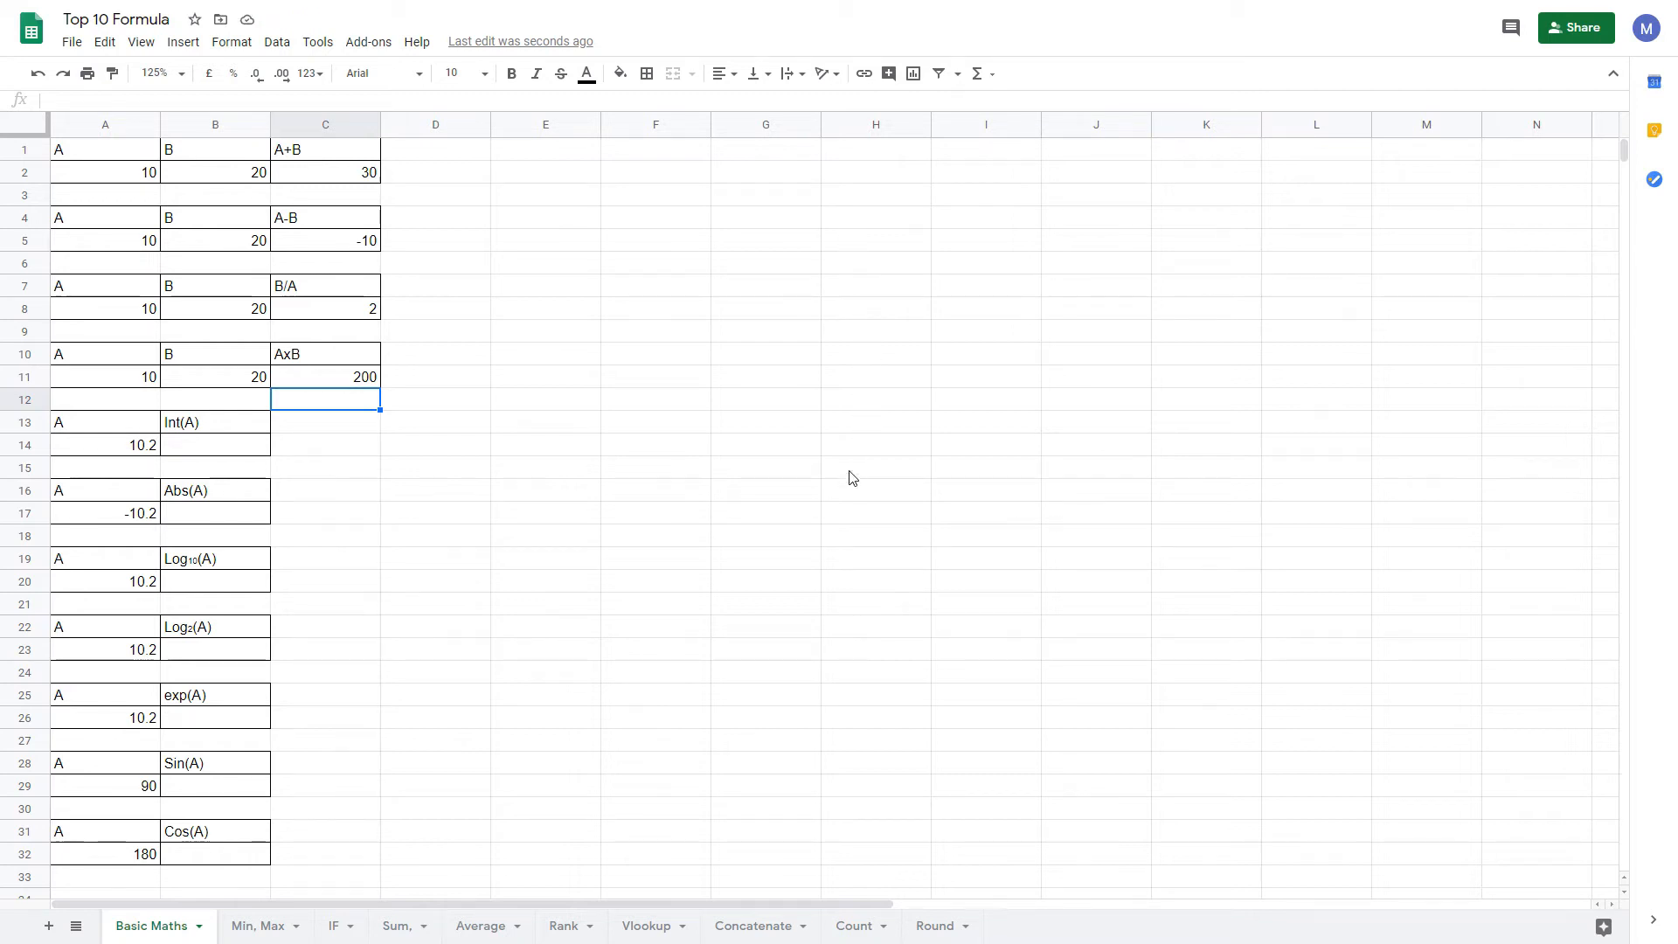
# - Extend the multiplication formula in cell C11 with a third factor, A8, making it =A11*B11*A8
pyautogui.press('Up')
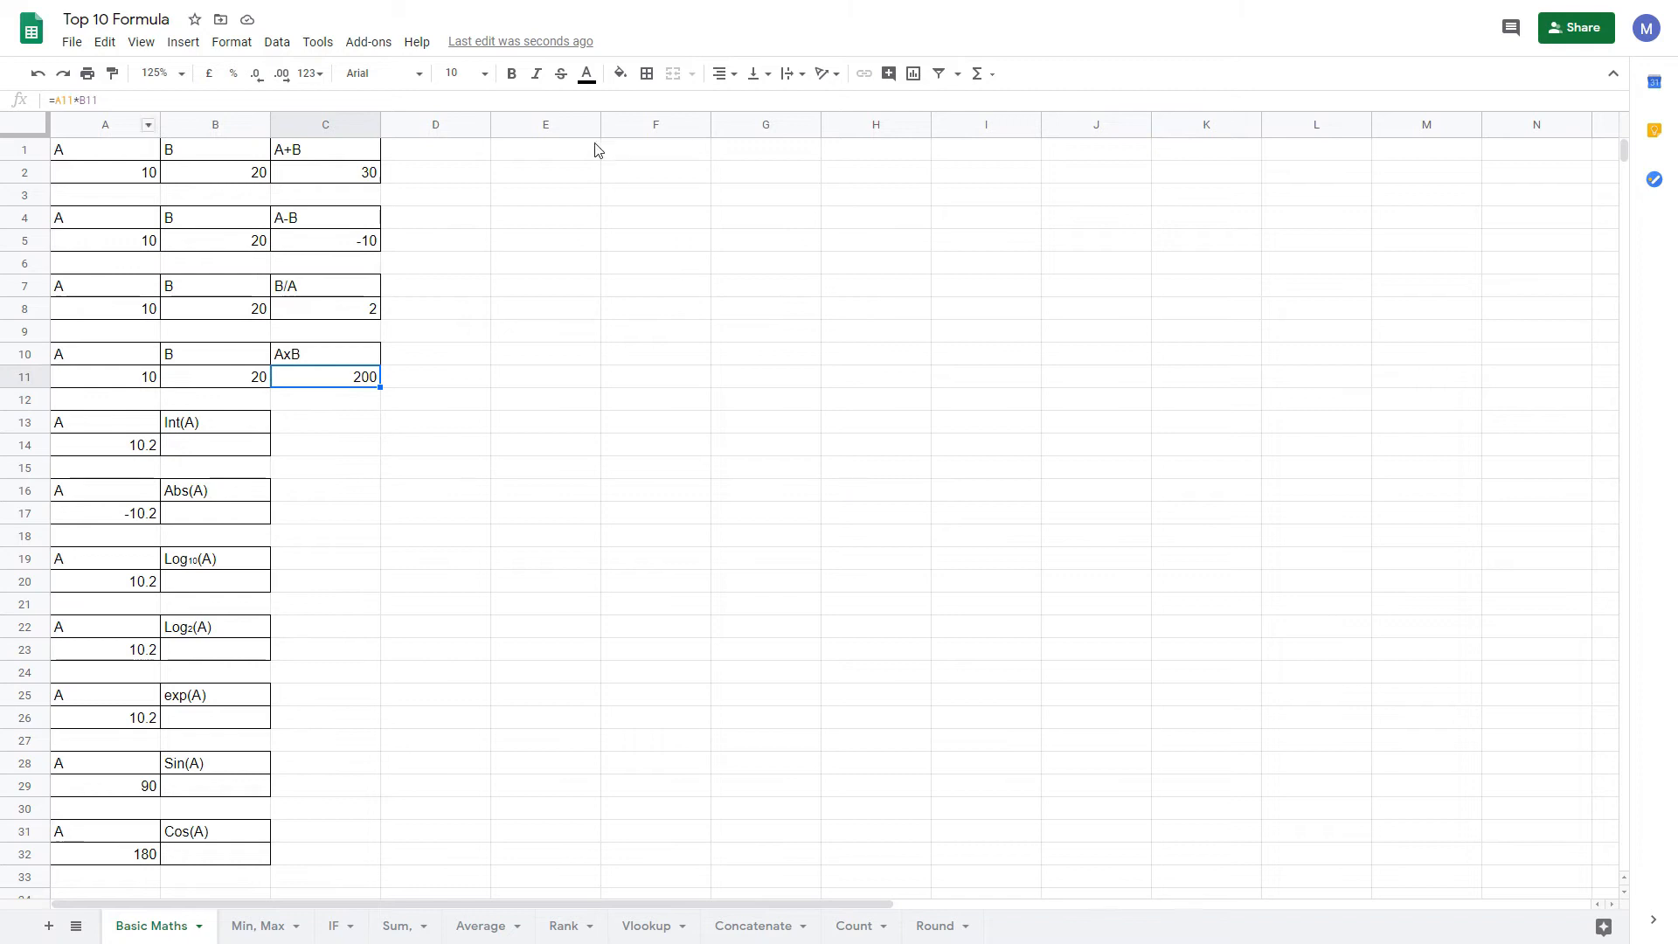
pyautogui.press('F2')
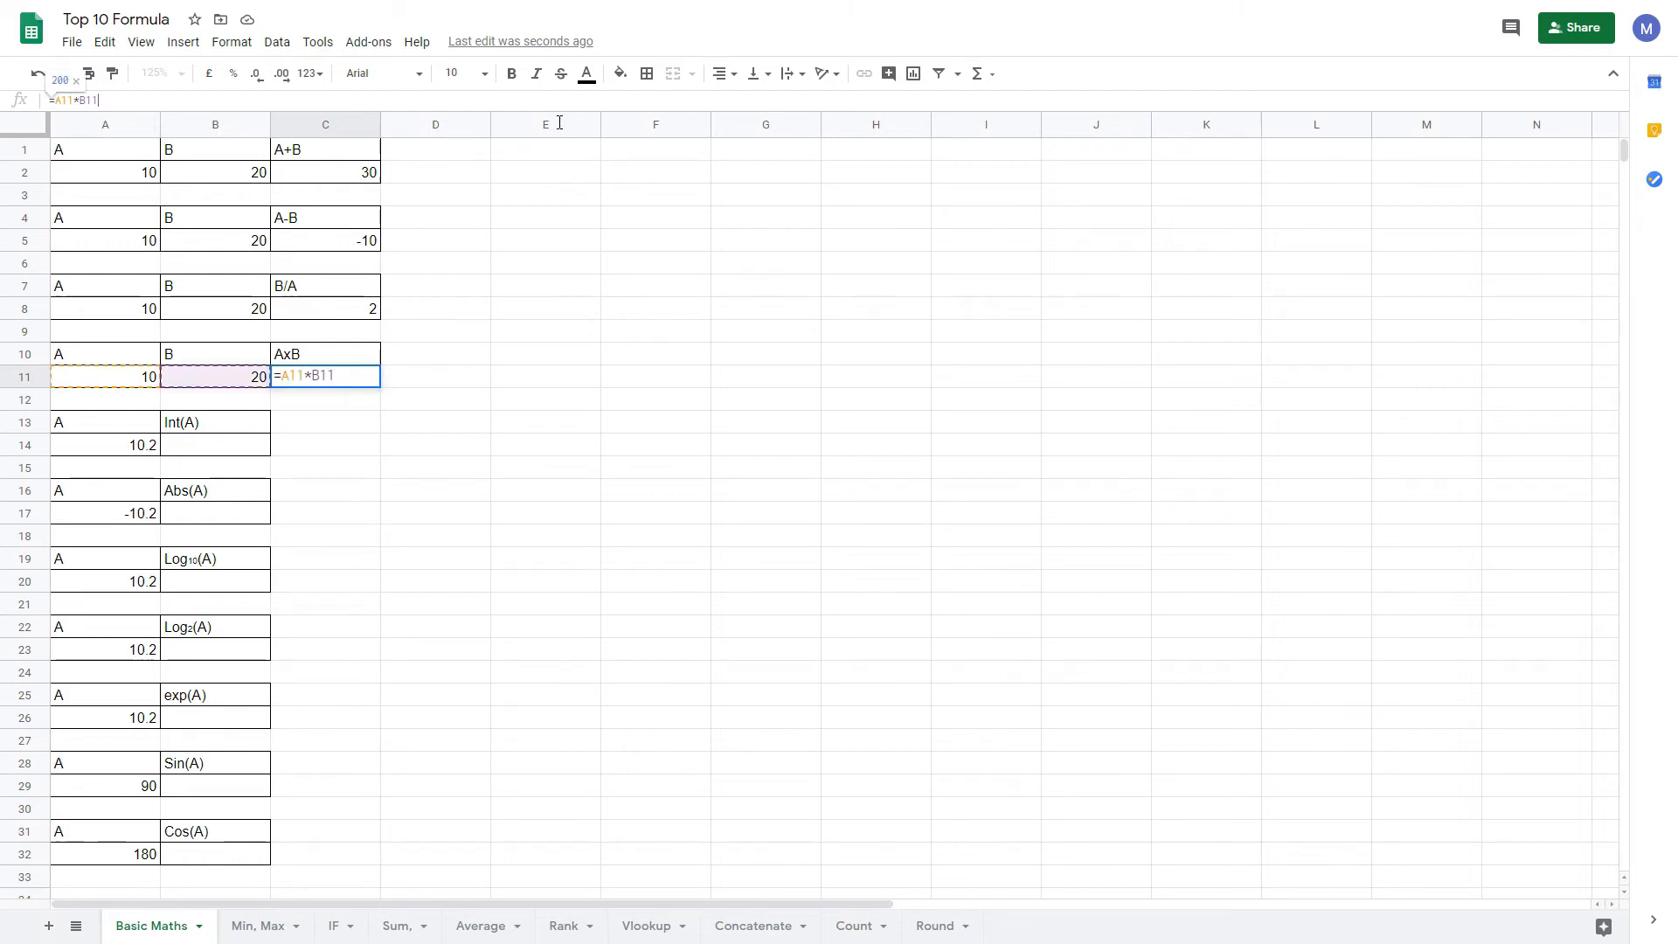
pyautogui.write('*')
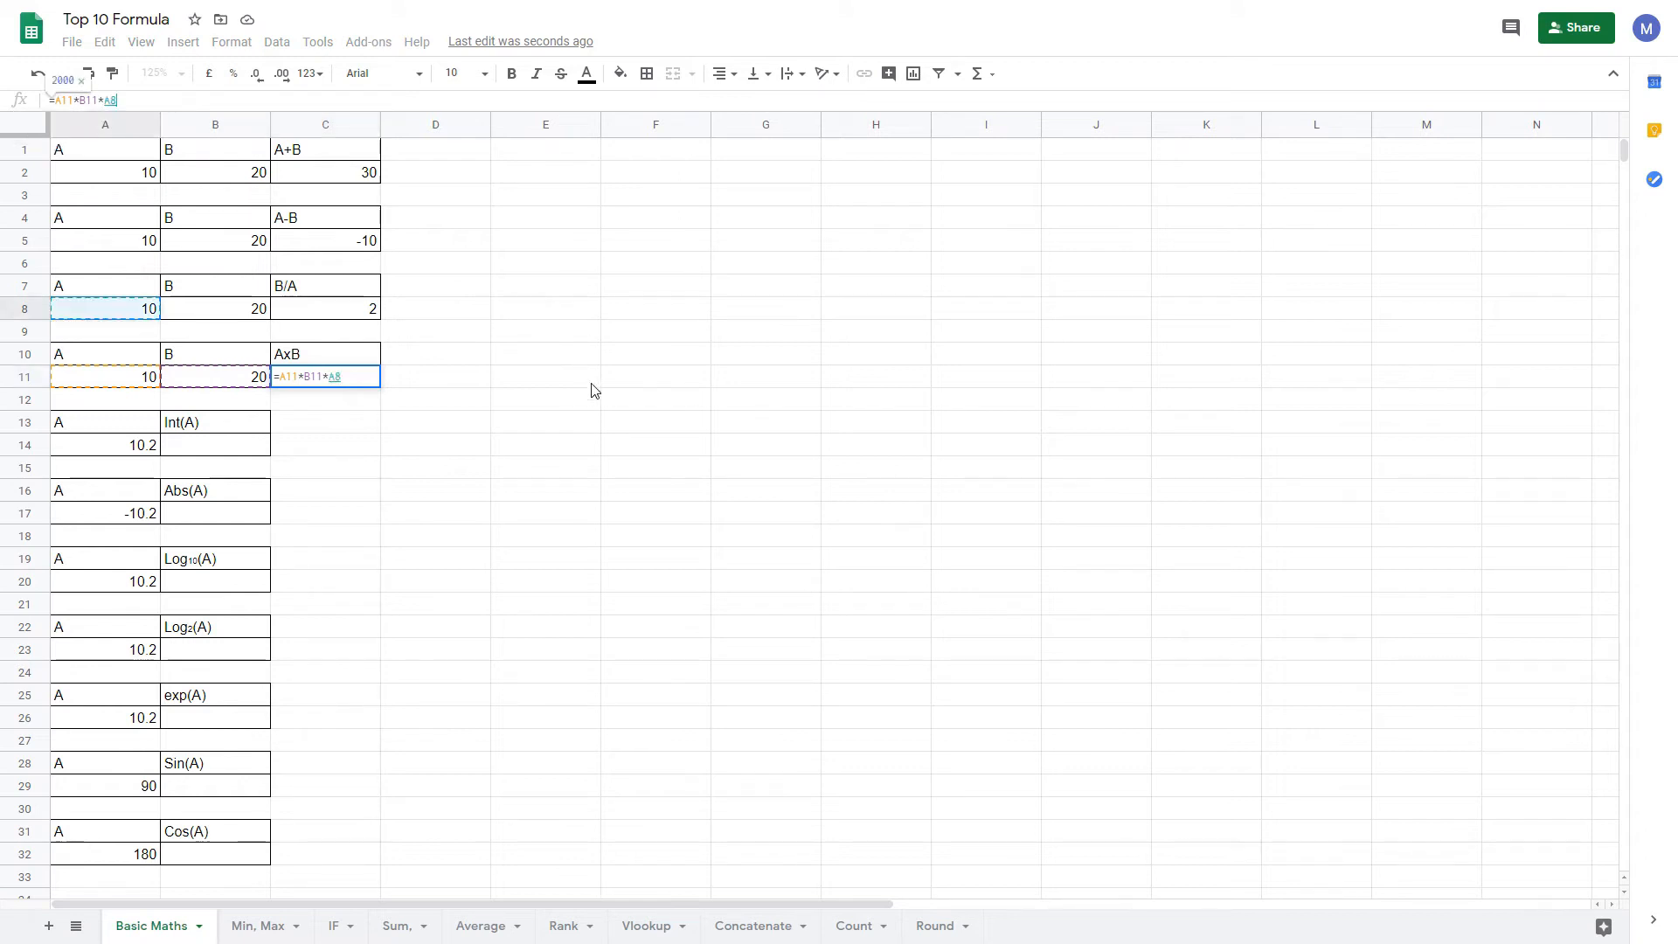
pyautogui.press('Up')
pyautogui.press('Up')
pyautogui.press('Up')
pyautogui.press('Left')
pyautogui.press('Left')
pyautogui.press('Return')
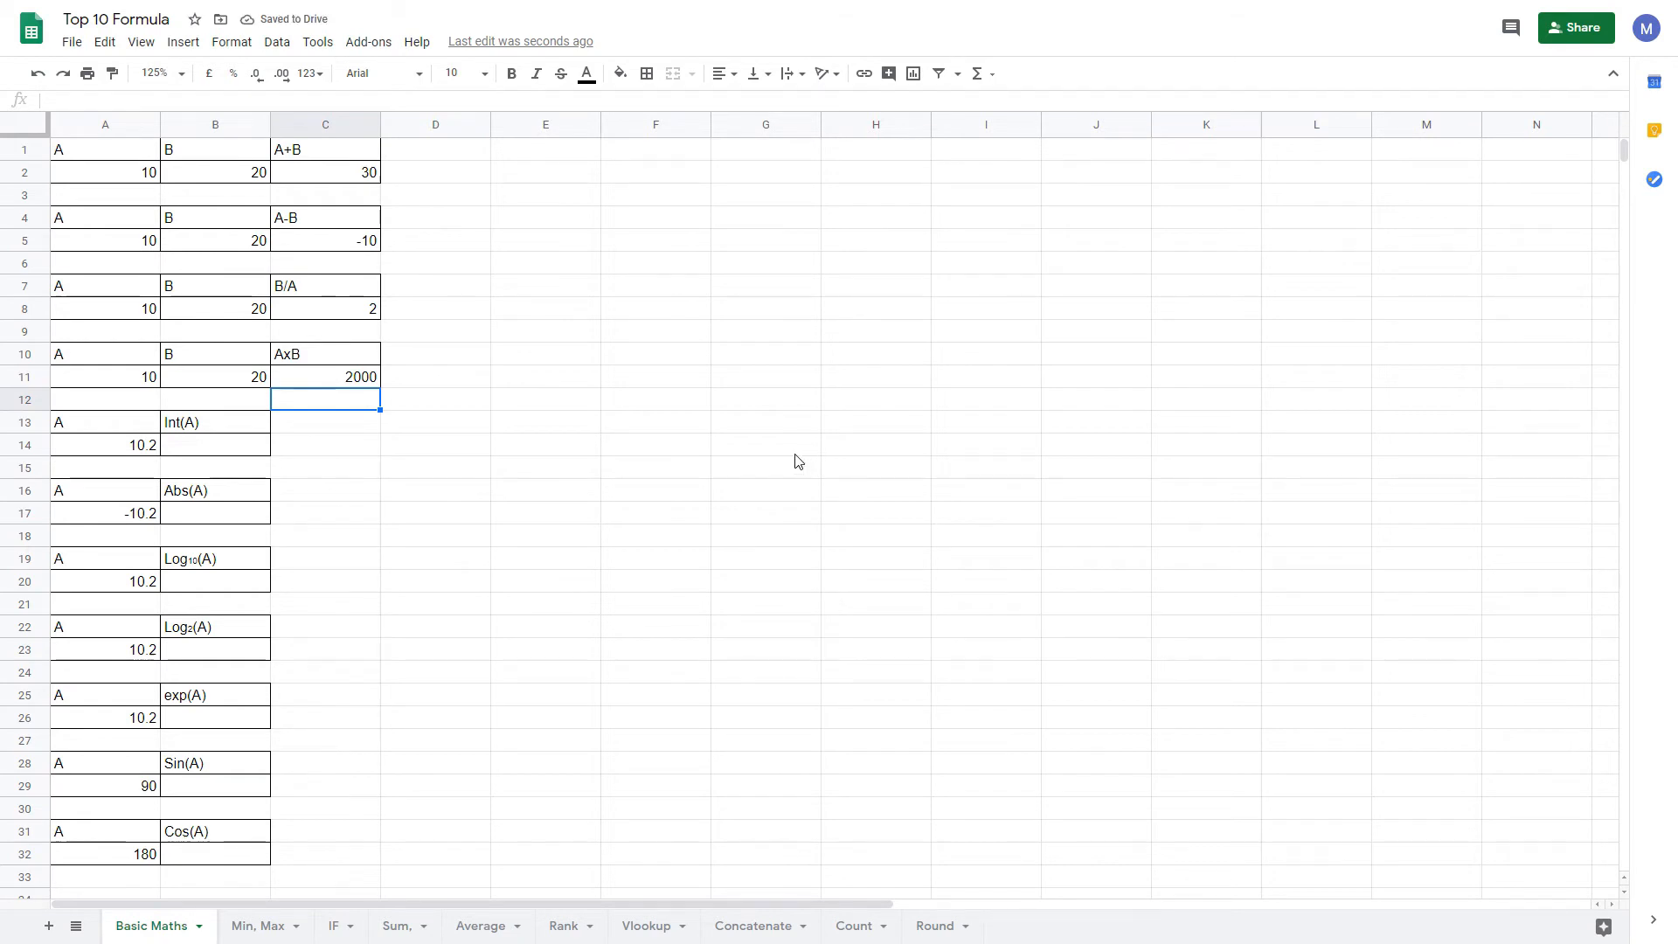
# - Enter the formula =int(A14) in cell B14 to get the integer part of A
pyautogui.scroll(-1, 795, 460)
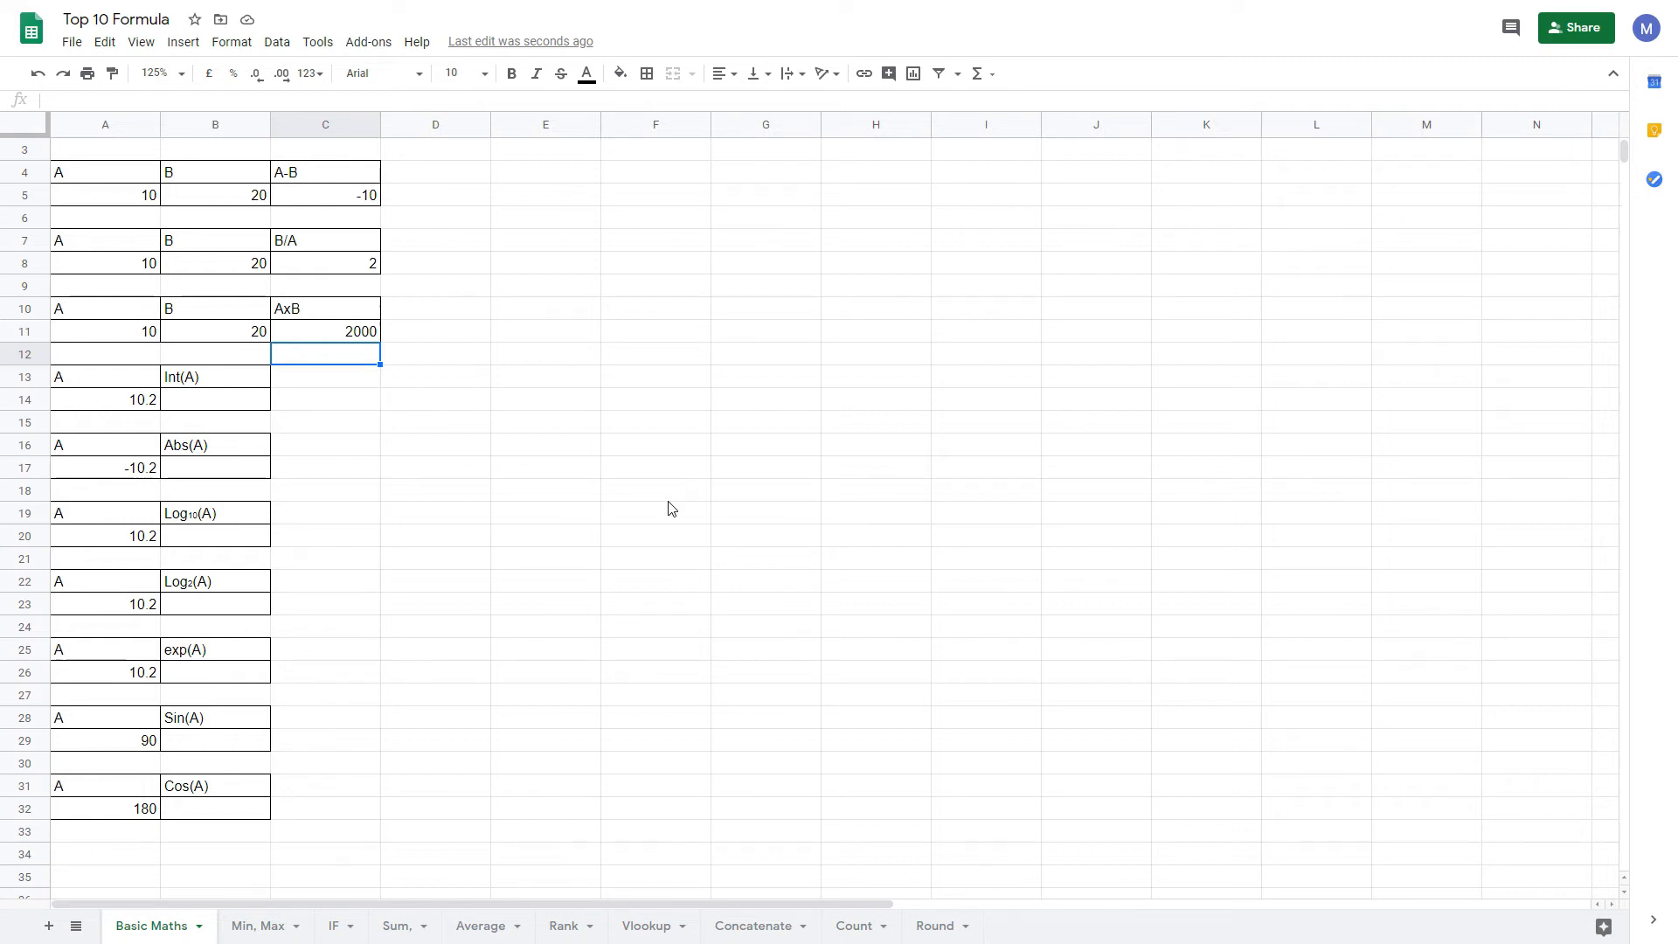
pyautogui.press('Down')
pyautogui.press('Down')
pyautogui.press('Left')
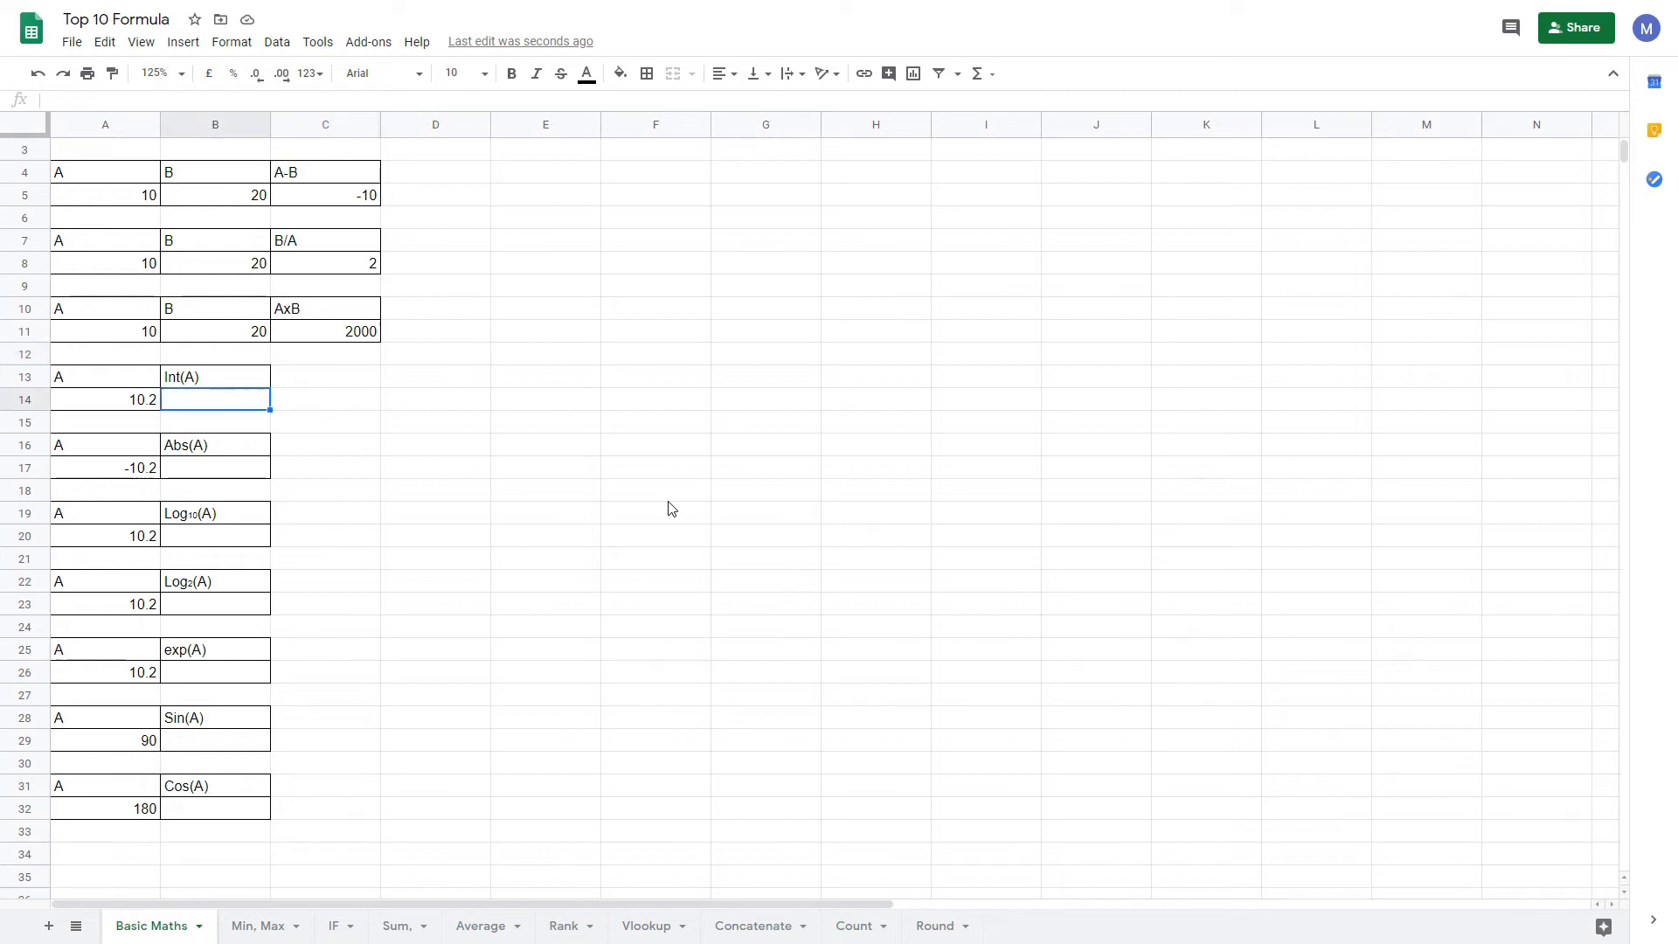
pyautogui.write('=')
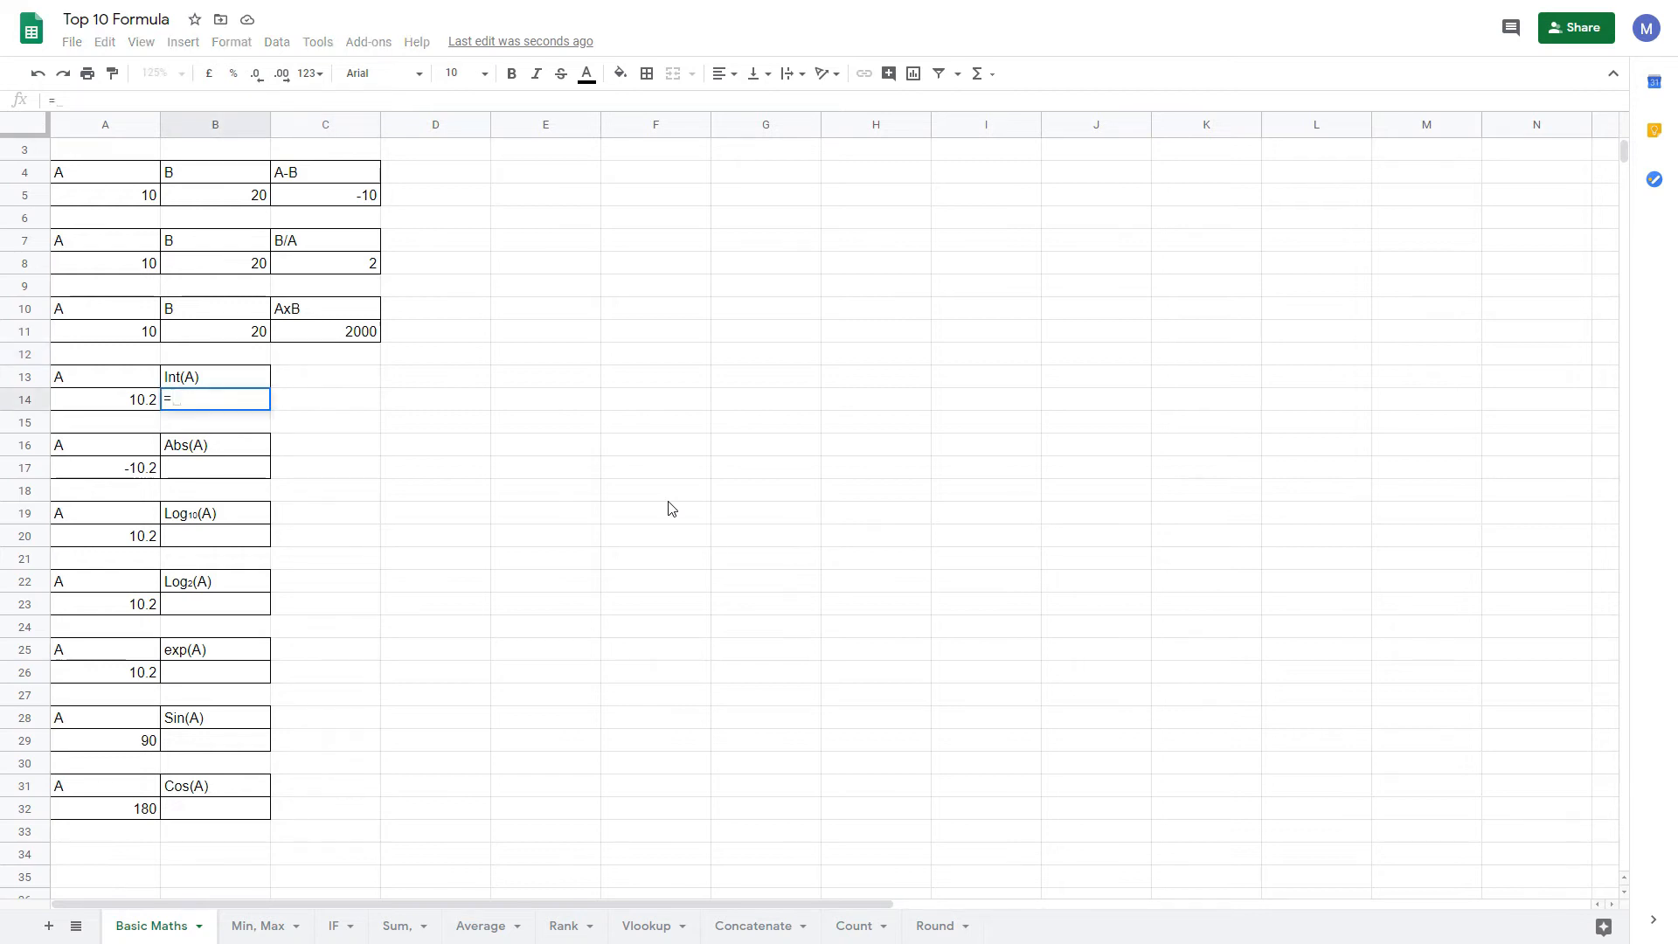
pyautogui.write('int)')
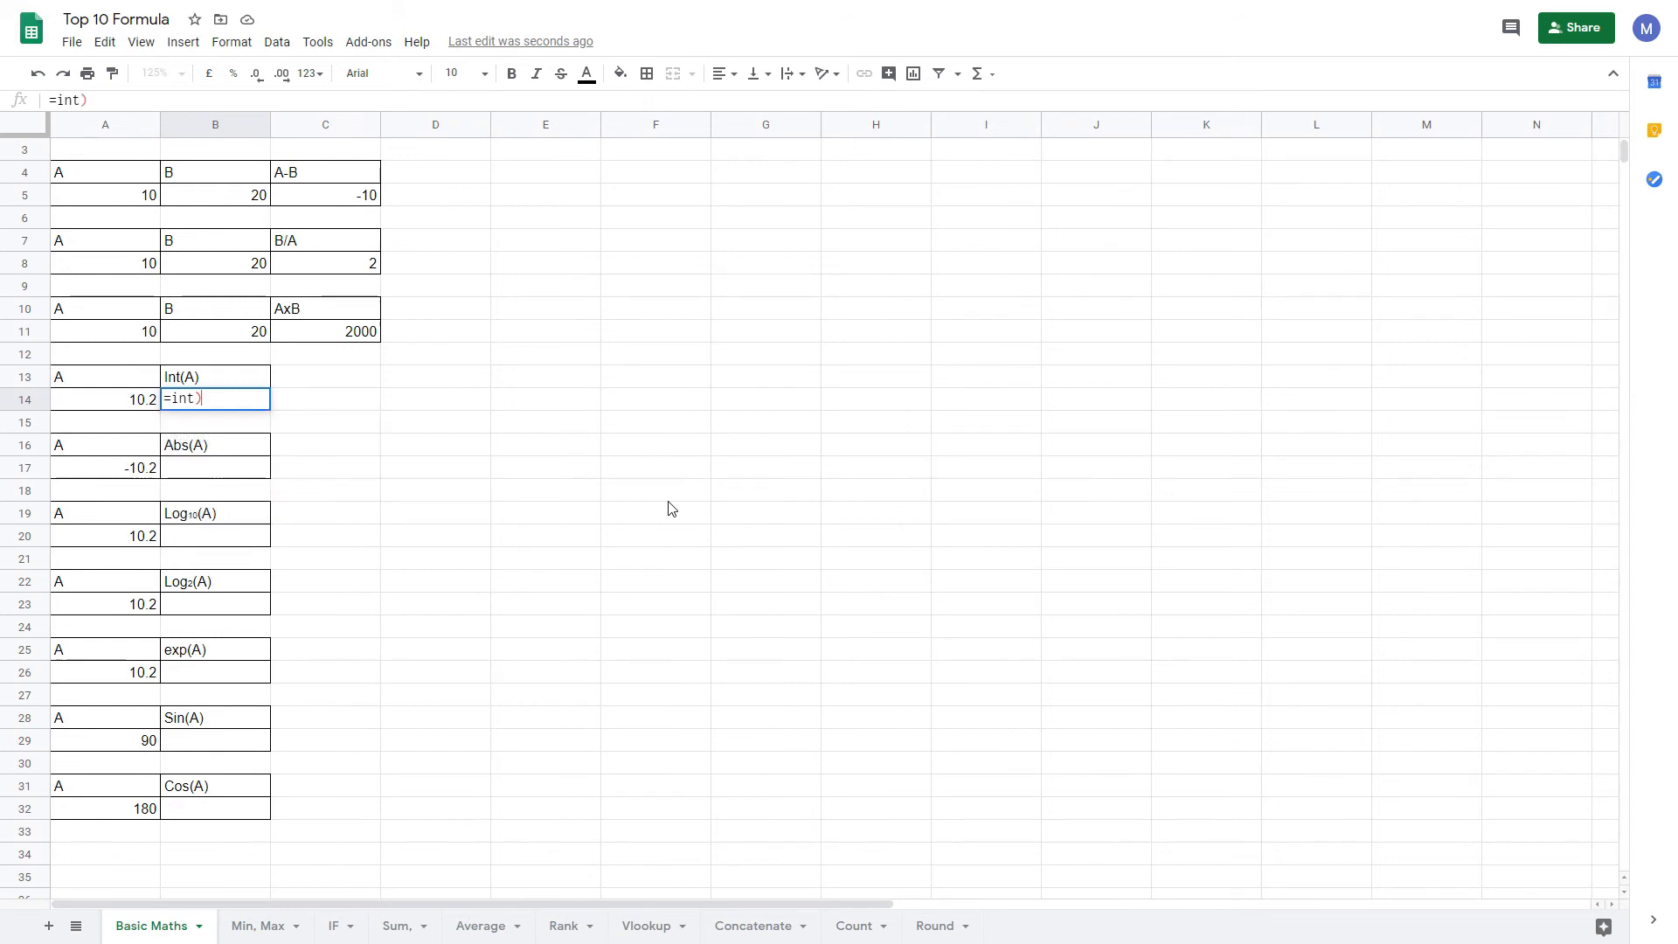
pyautogui.press('BackSpace')
pyautogui.write('(')
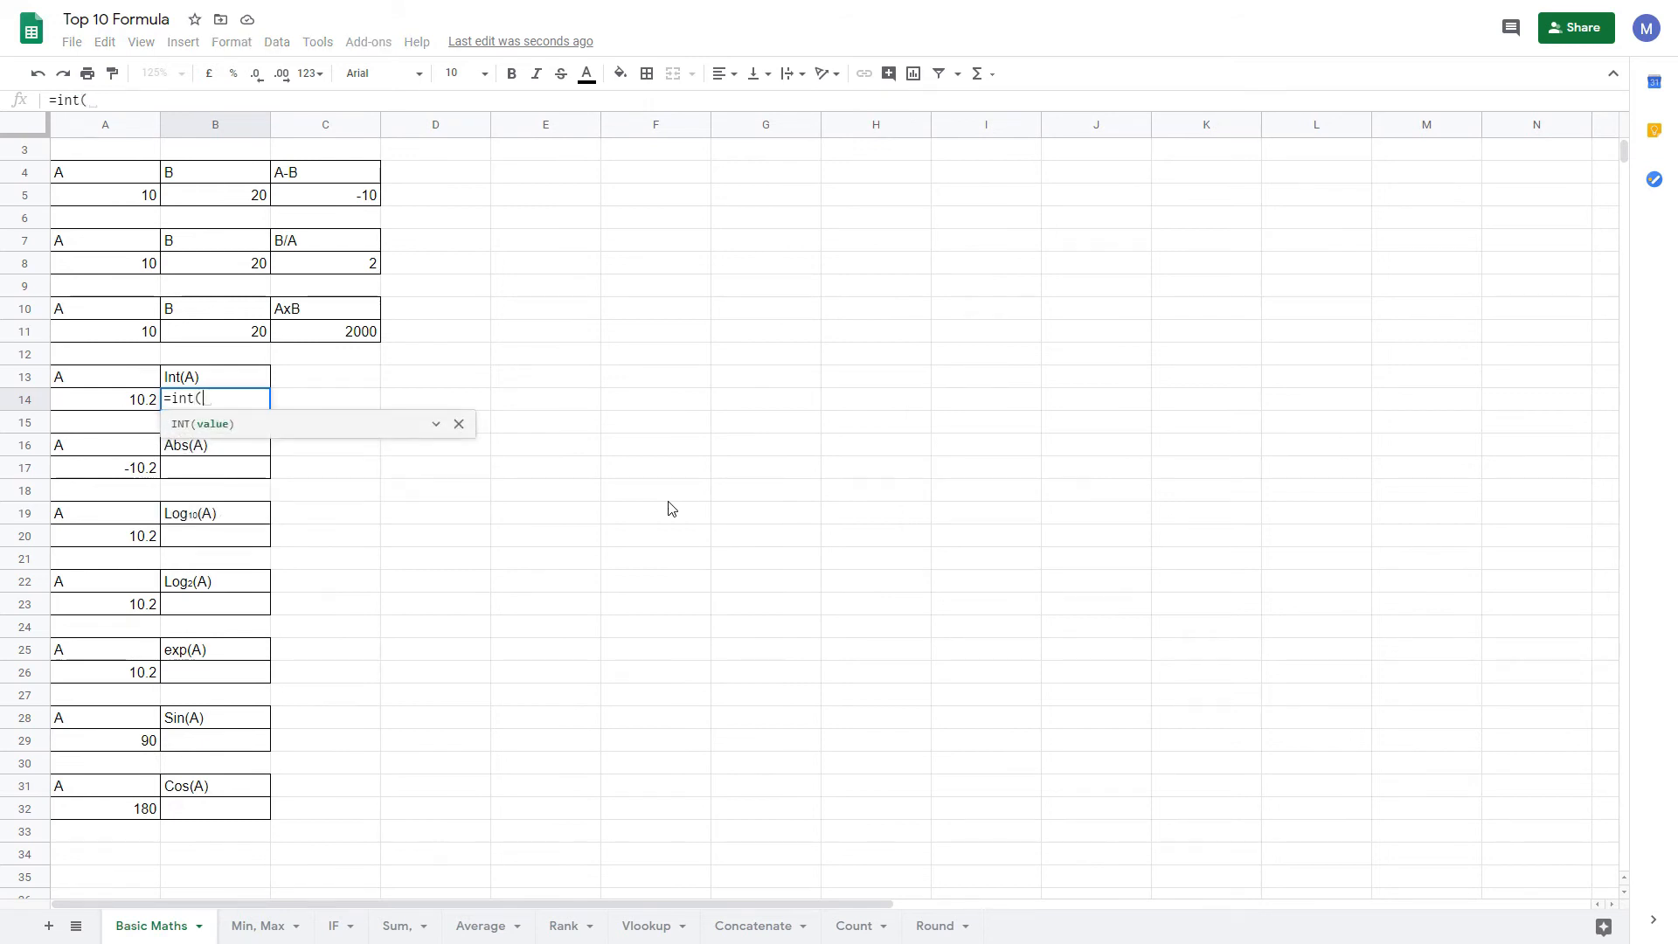
pyautogui.press('Left')
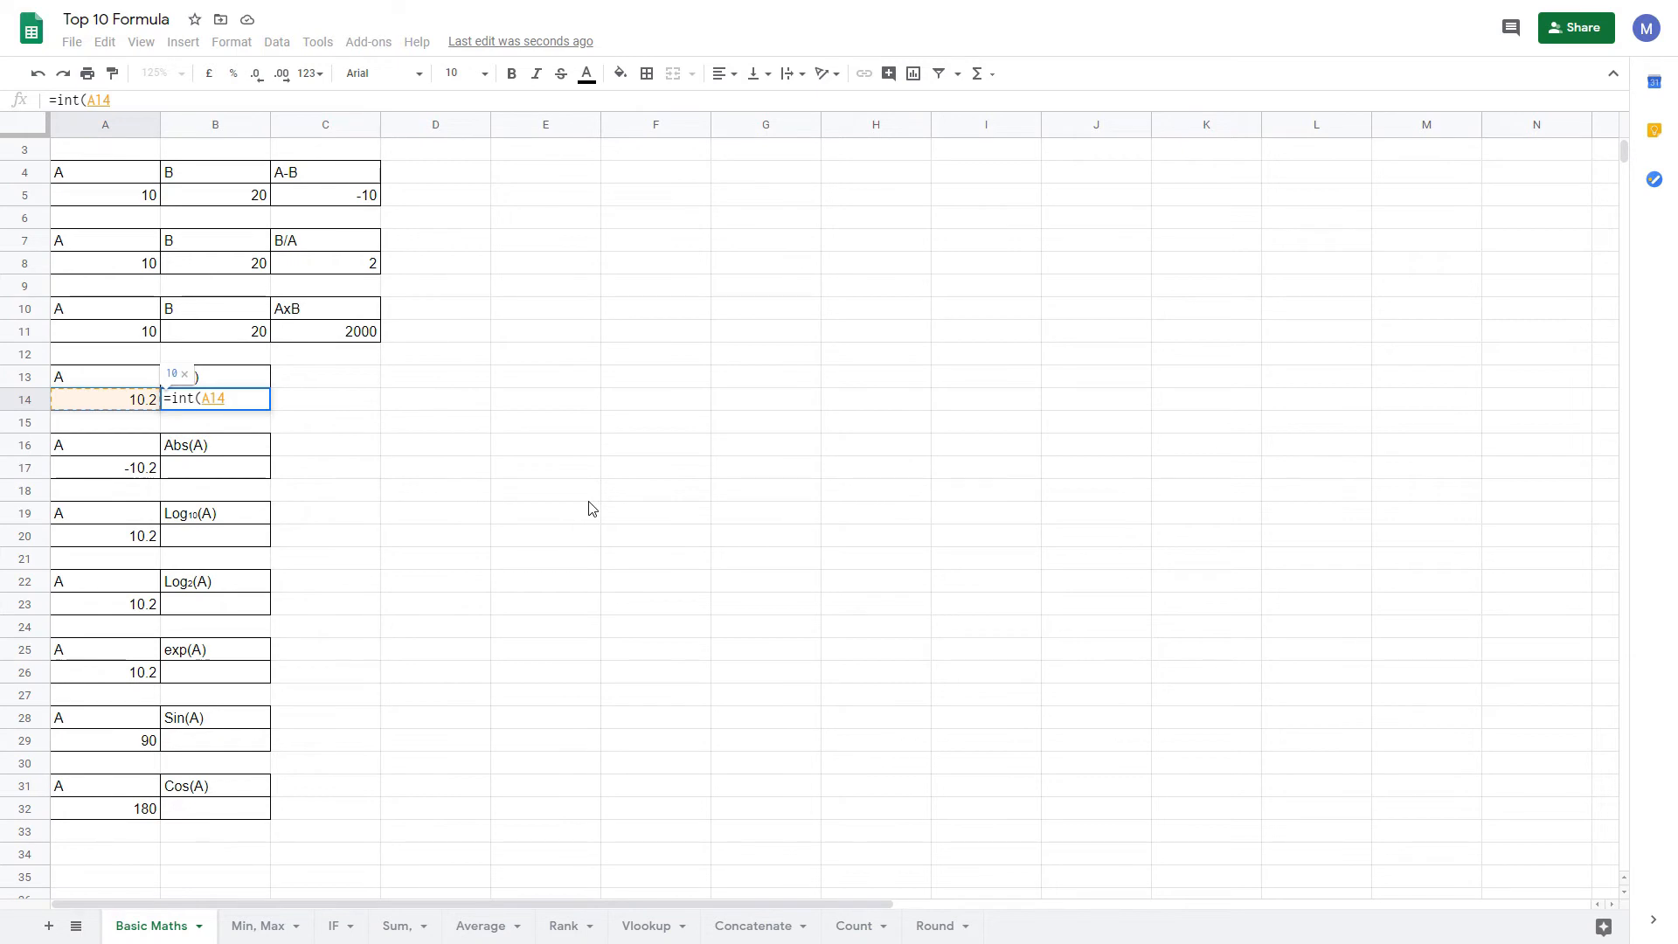
pyautogui.write(')')
pyautogui.press('Return')
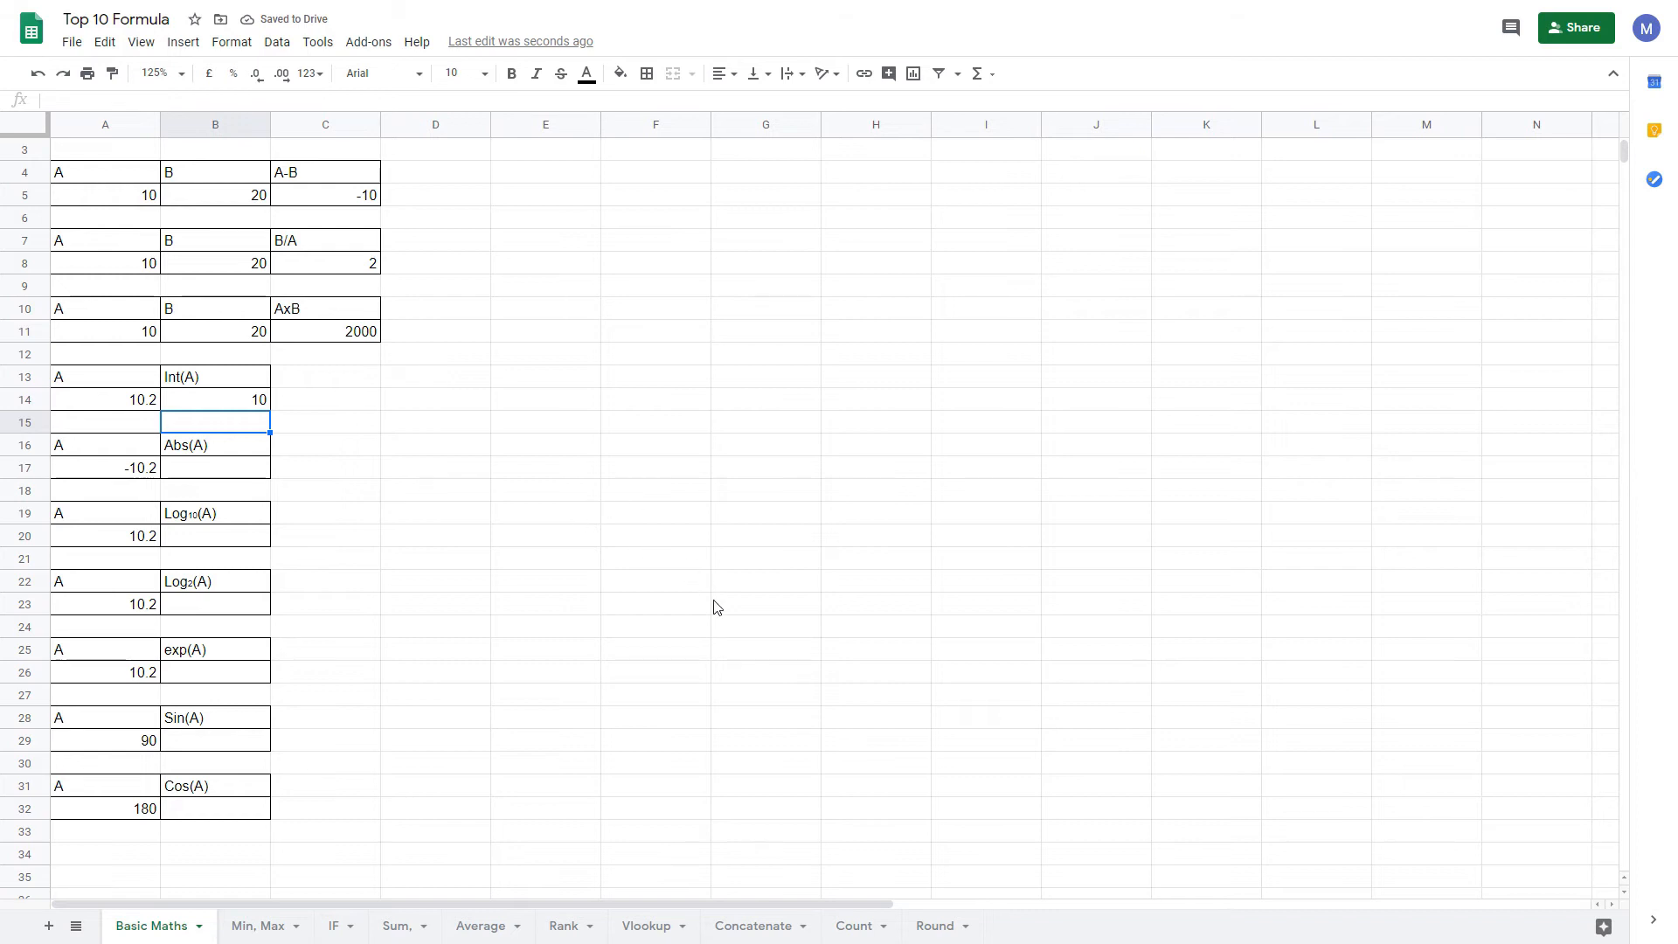
# - Enter the formula =ABS(A17) in cell B17 to get the absolute value of A
pyautogui.press('Down')
pyautogui.press('Down')
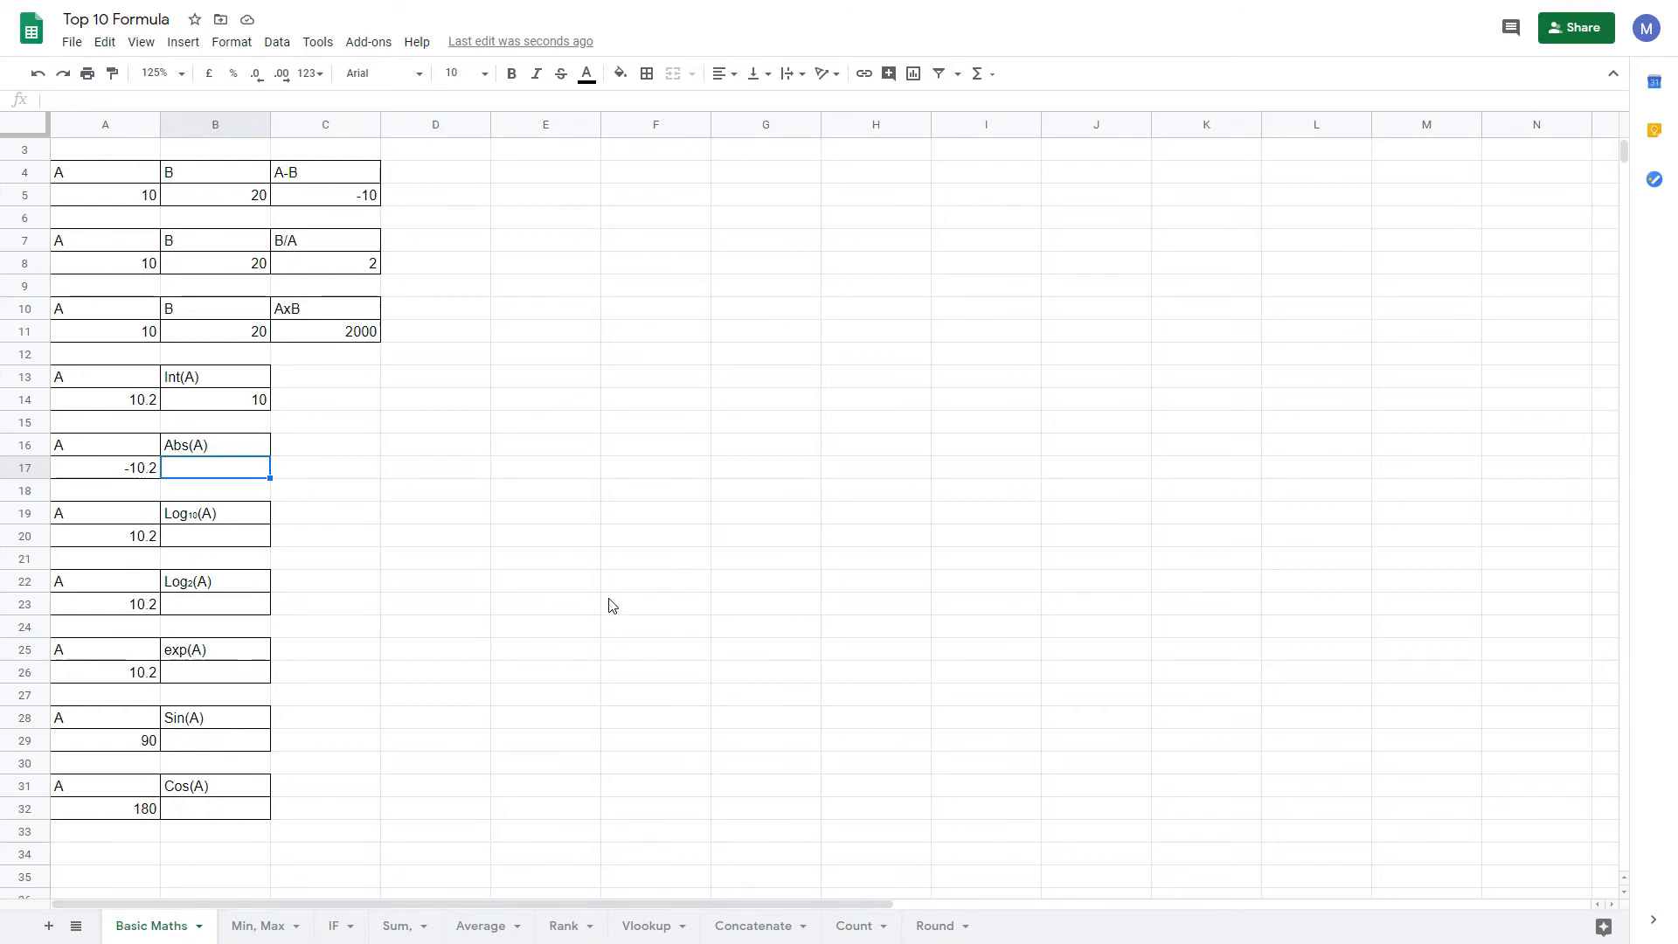
pyautogui.write('=abs')
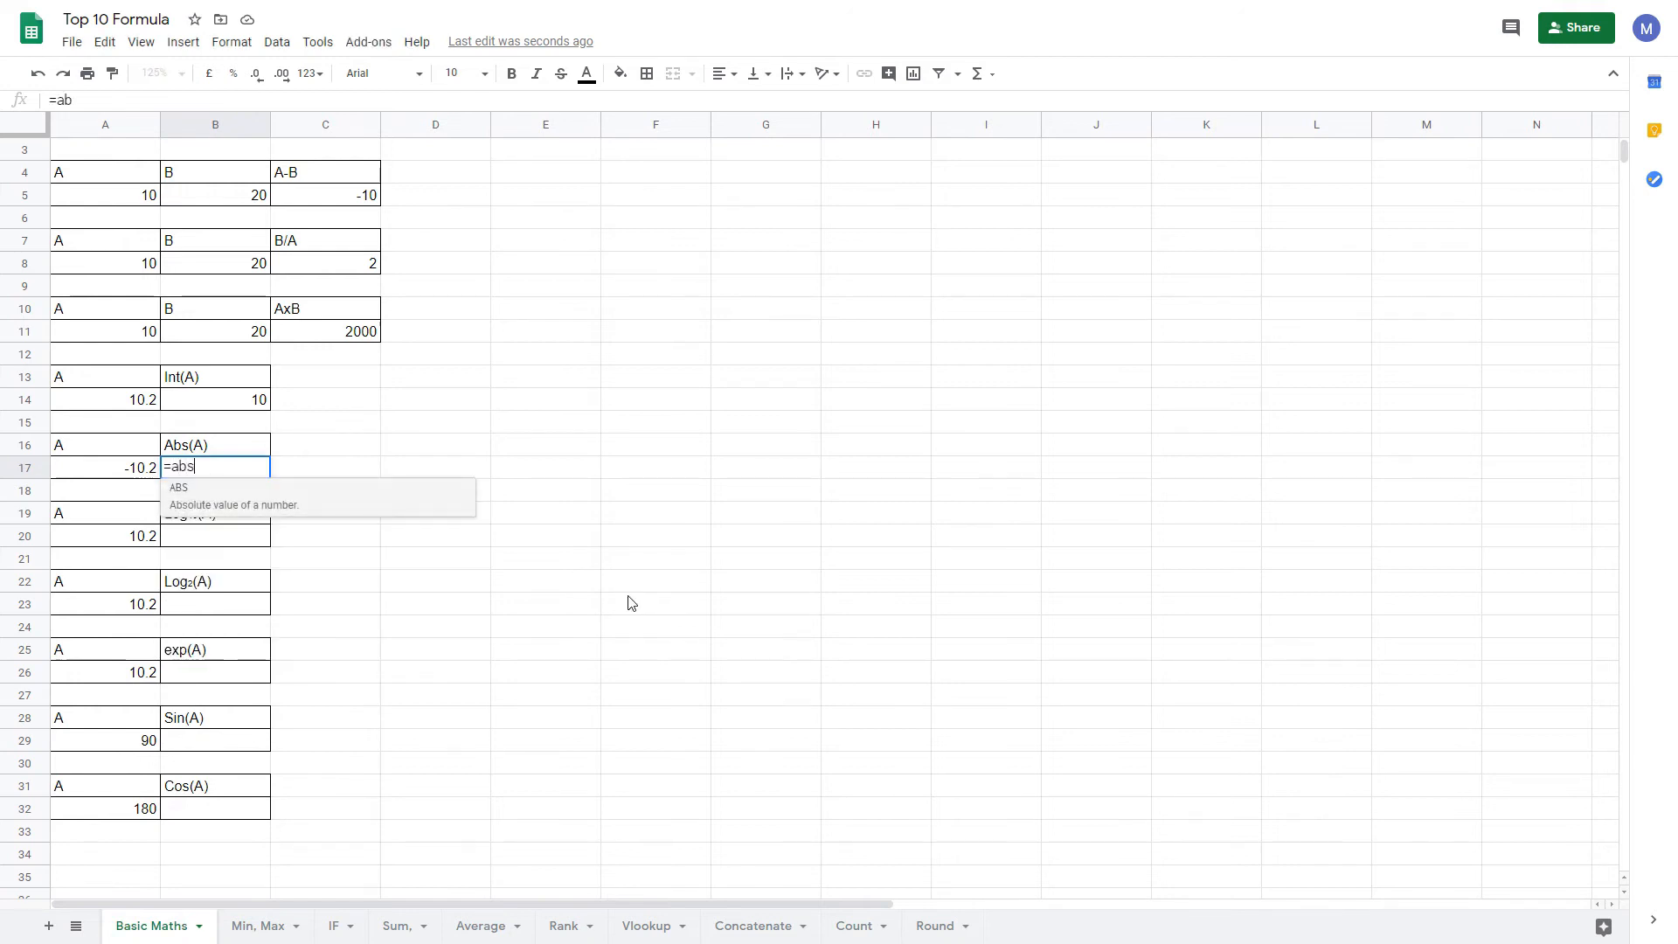
pyautogui.press('Tab')
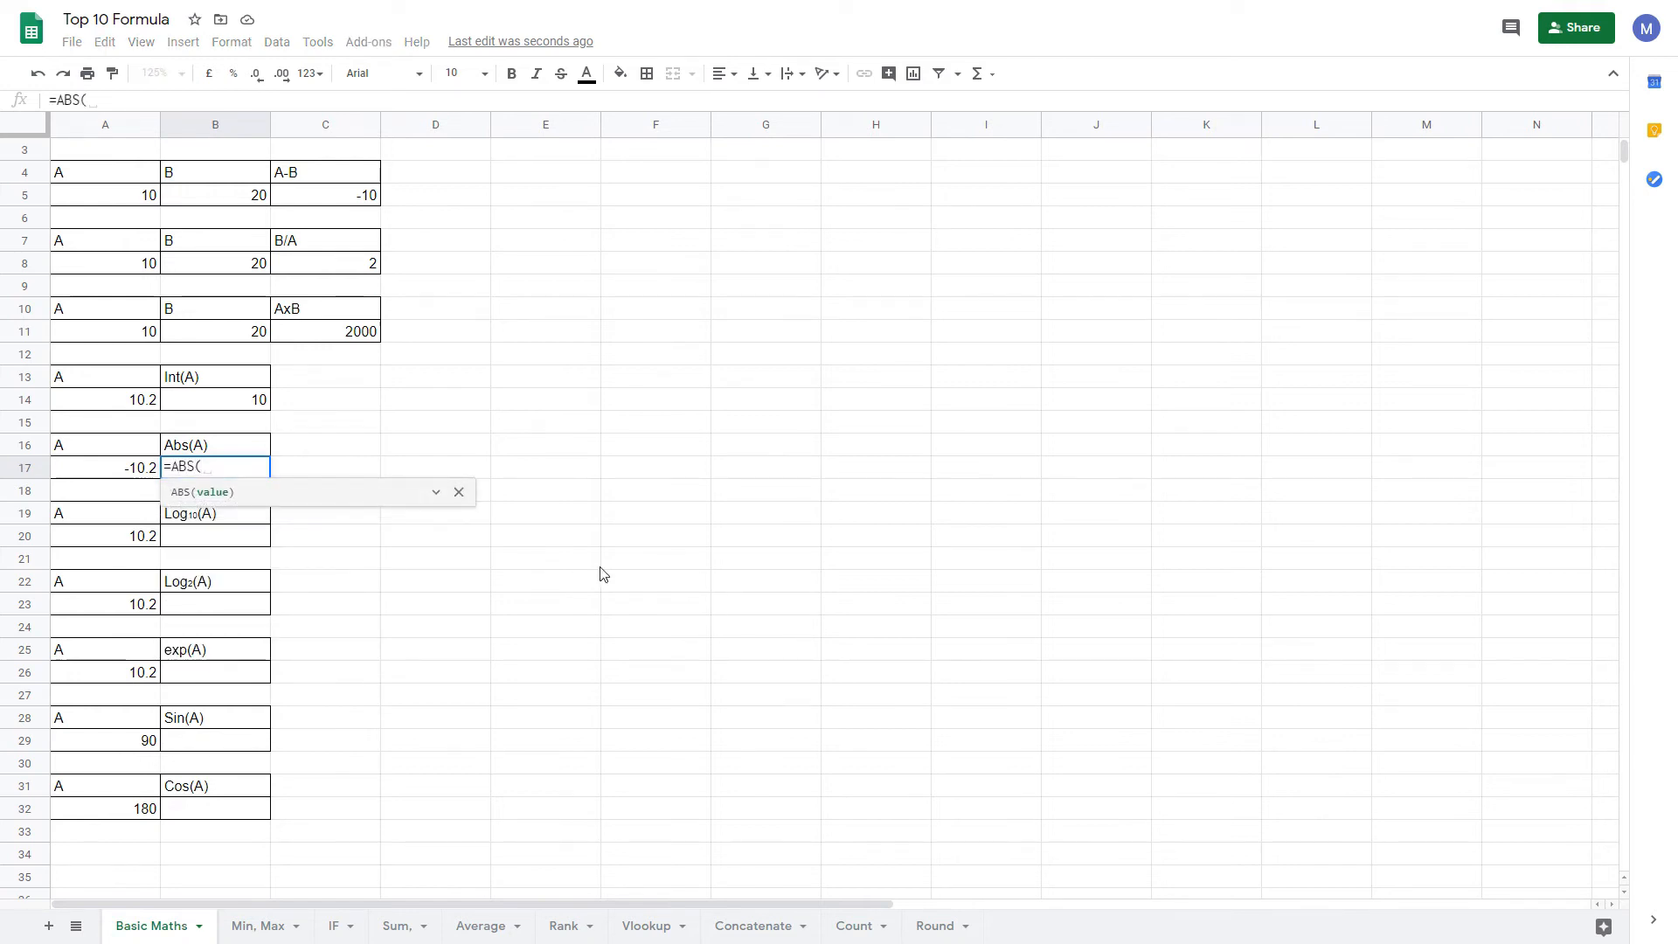
pyautogui.press('Left')
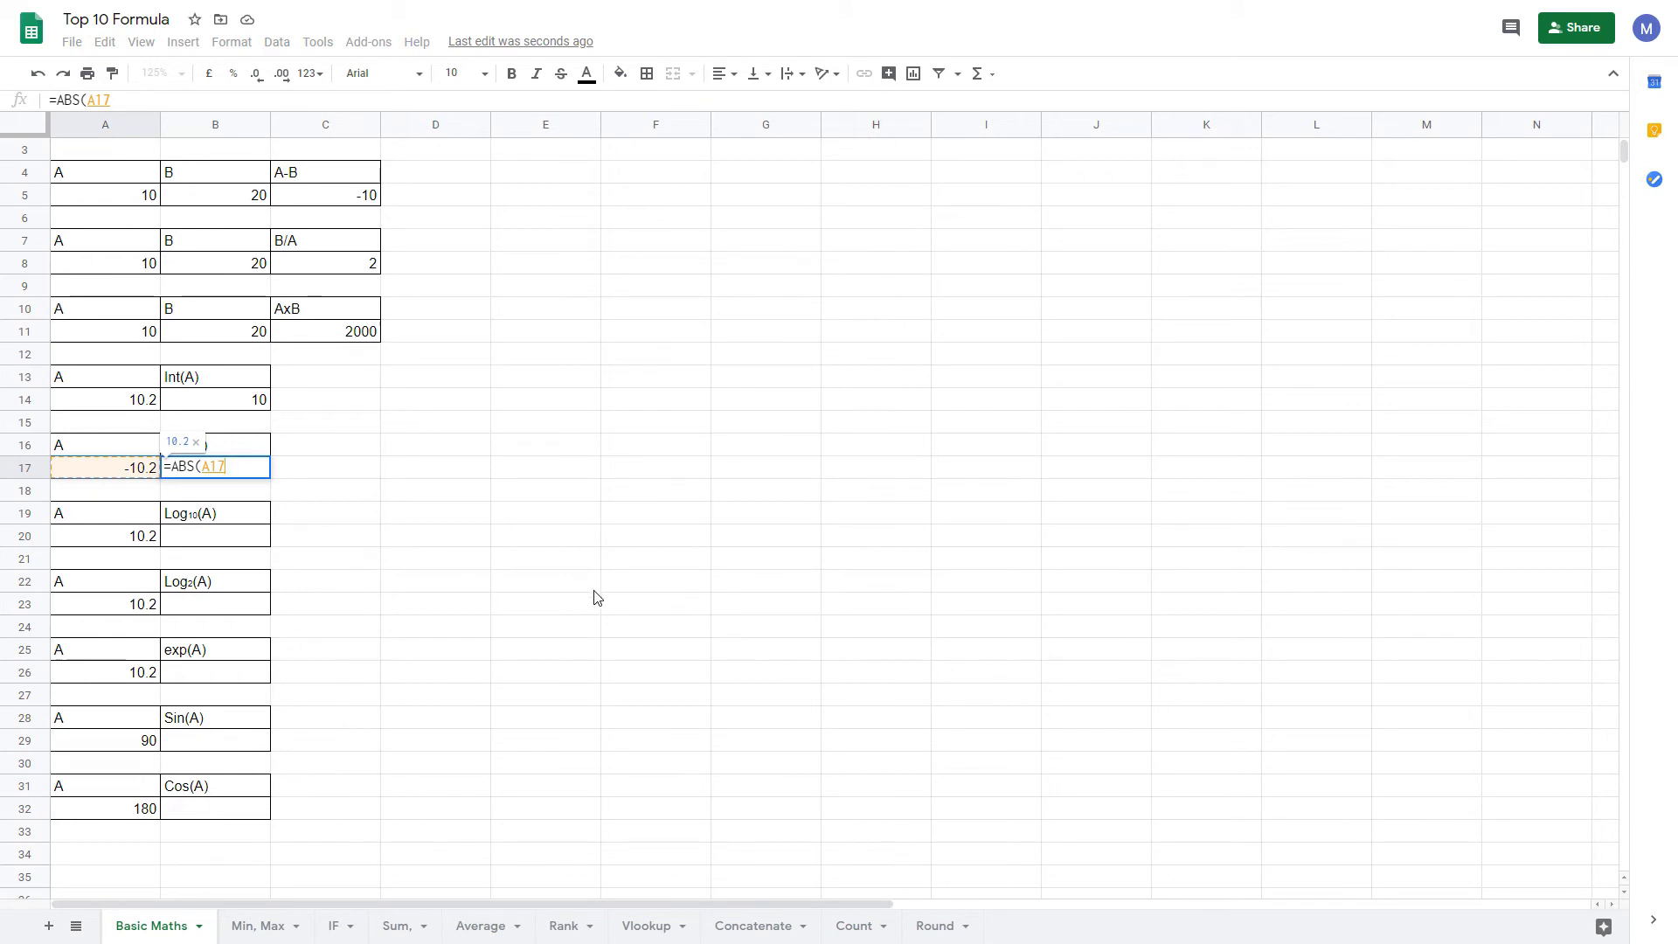
pyautogui.write(')')
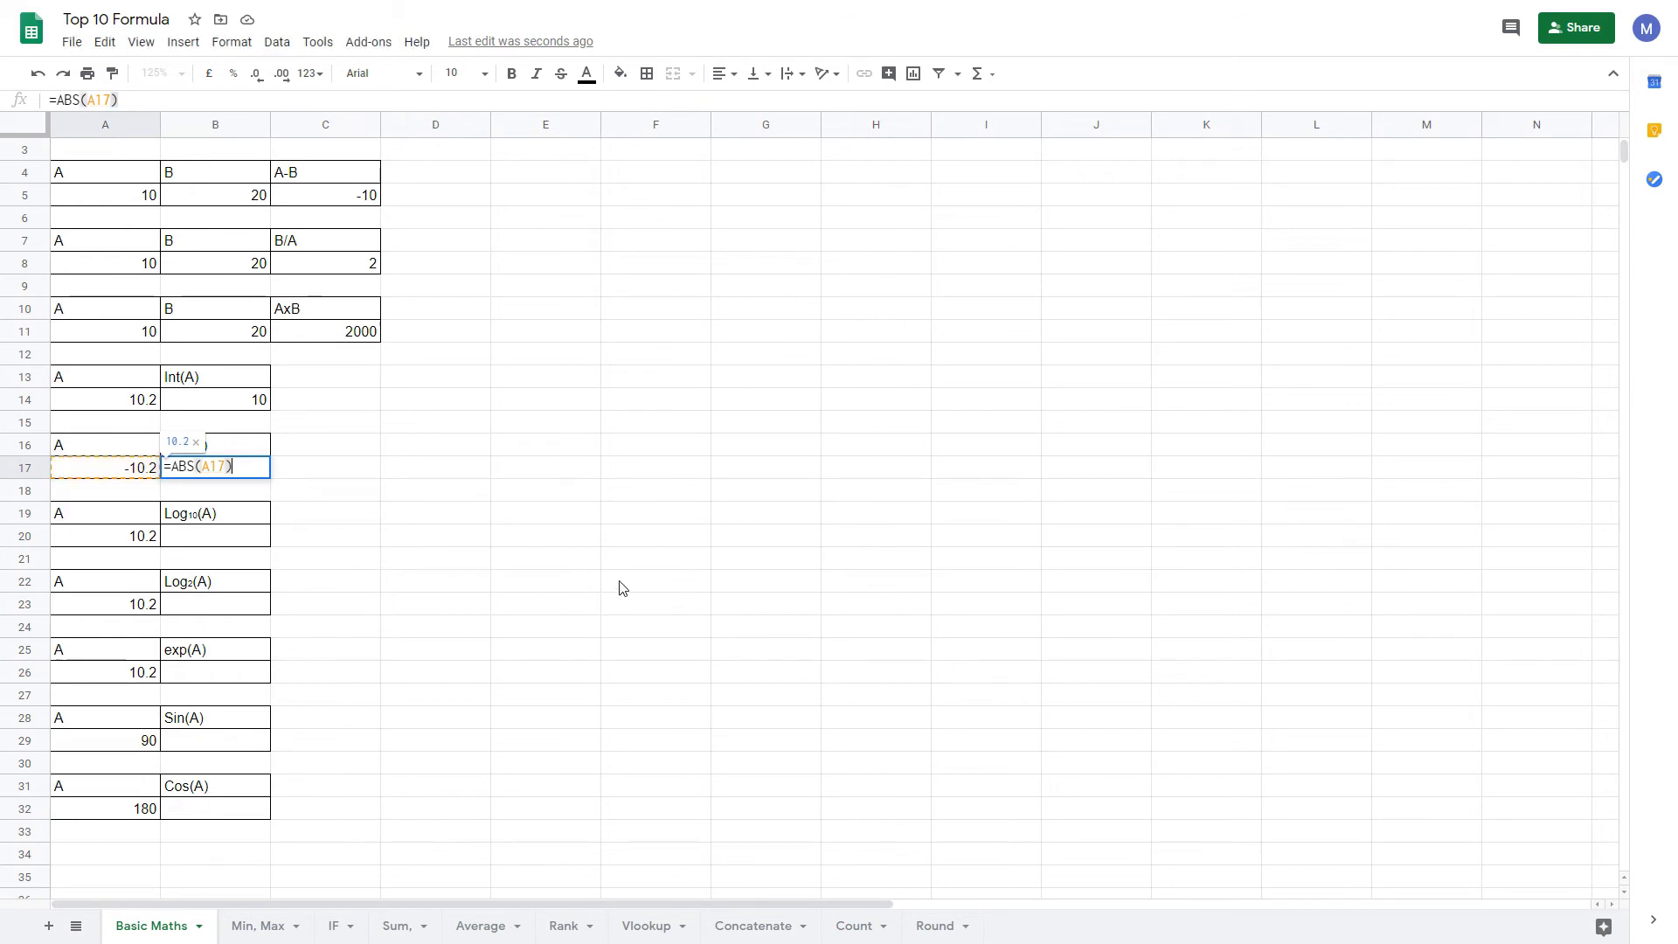
pyautogui.press('Return')
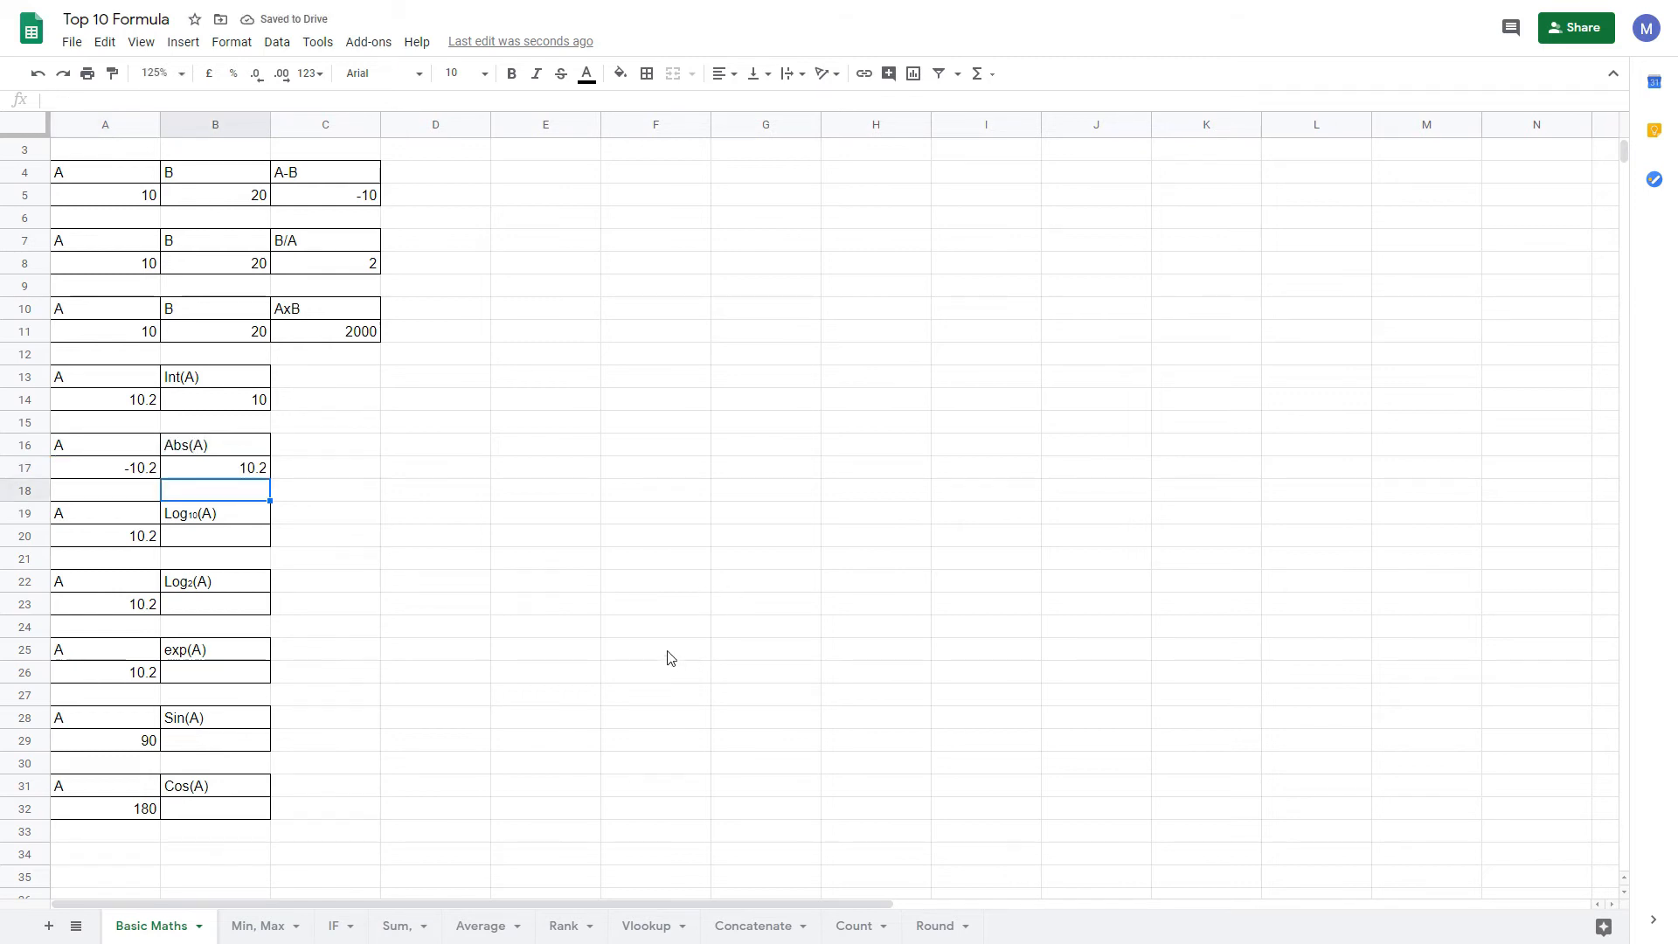
# - Enter the formula =LOG10(A20) in cell B20 to get the base-10 logarithm of A
pyautogui.press('Down')
pyautogui.press('Down')
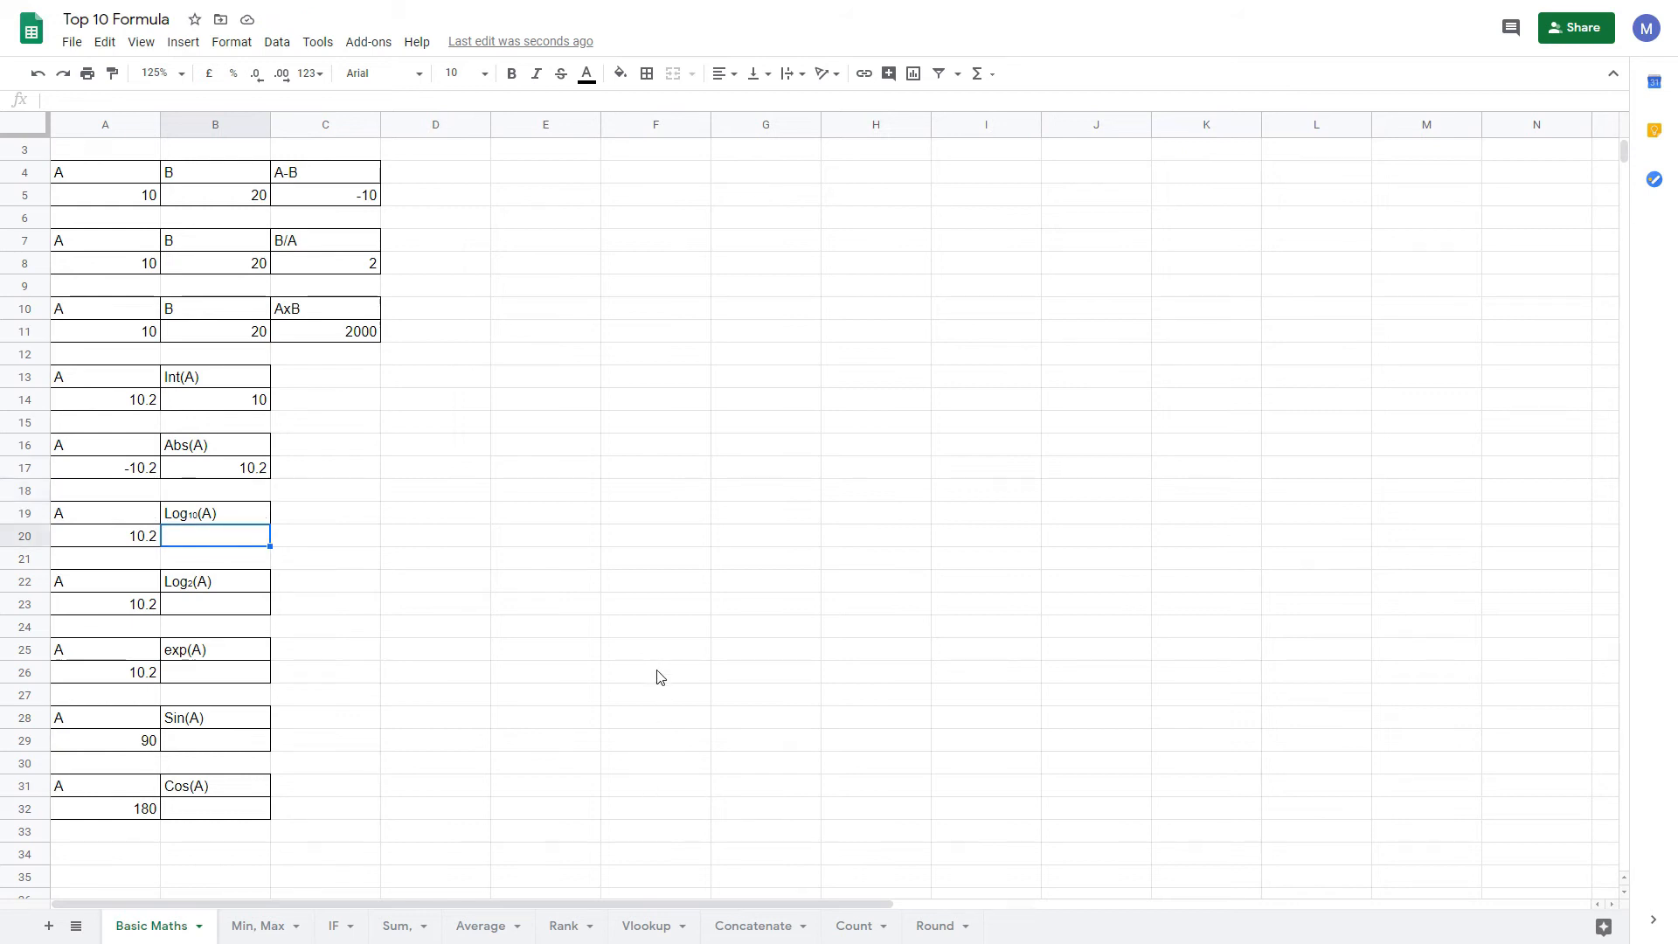
pyautogui.write('=')
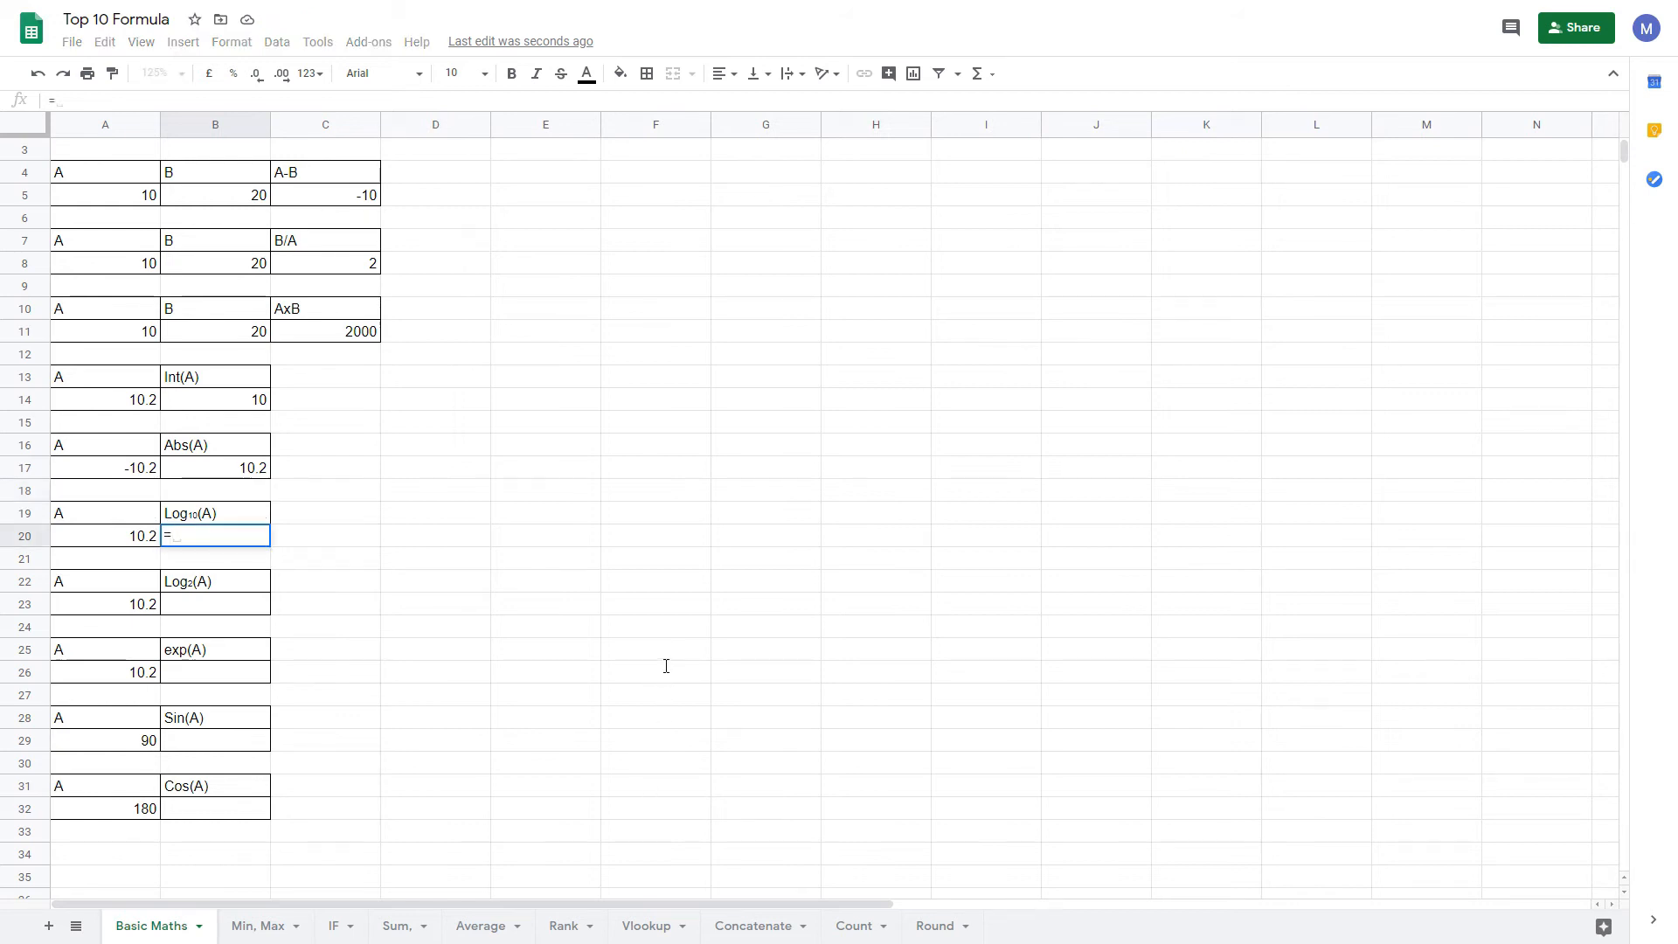
pyautogui.write('lo')
pyautogui.press('Down')
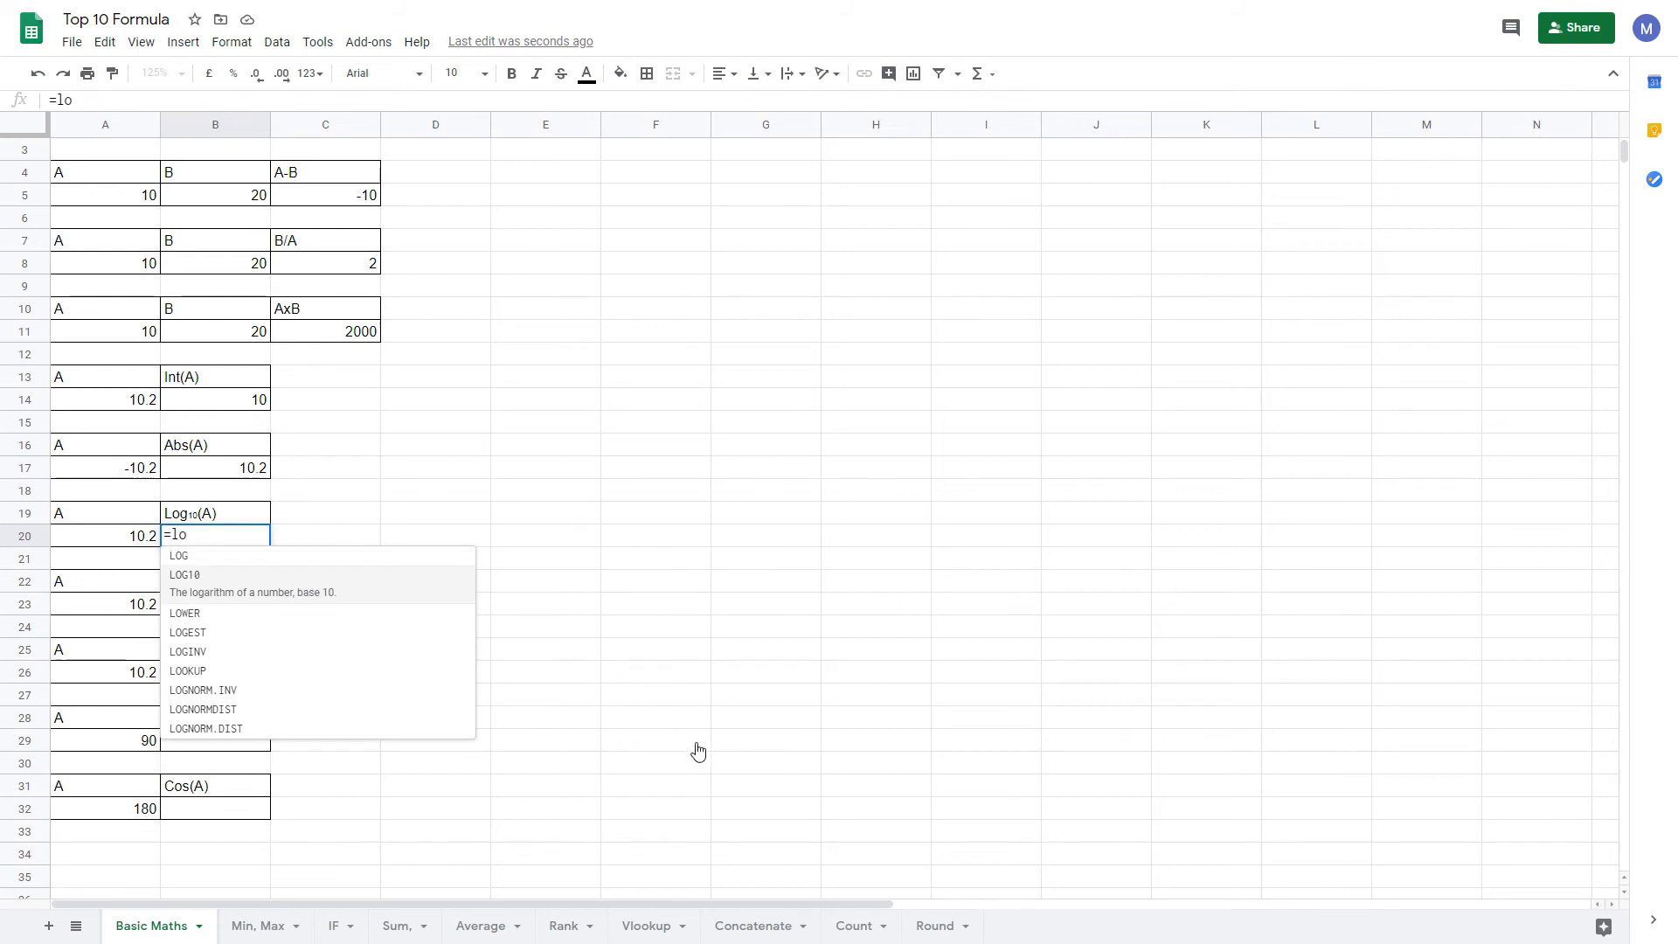
pyautogui.press('Tab')
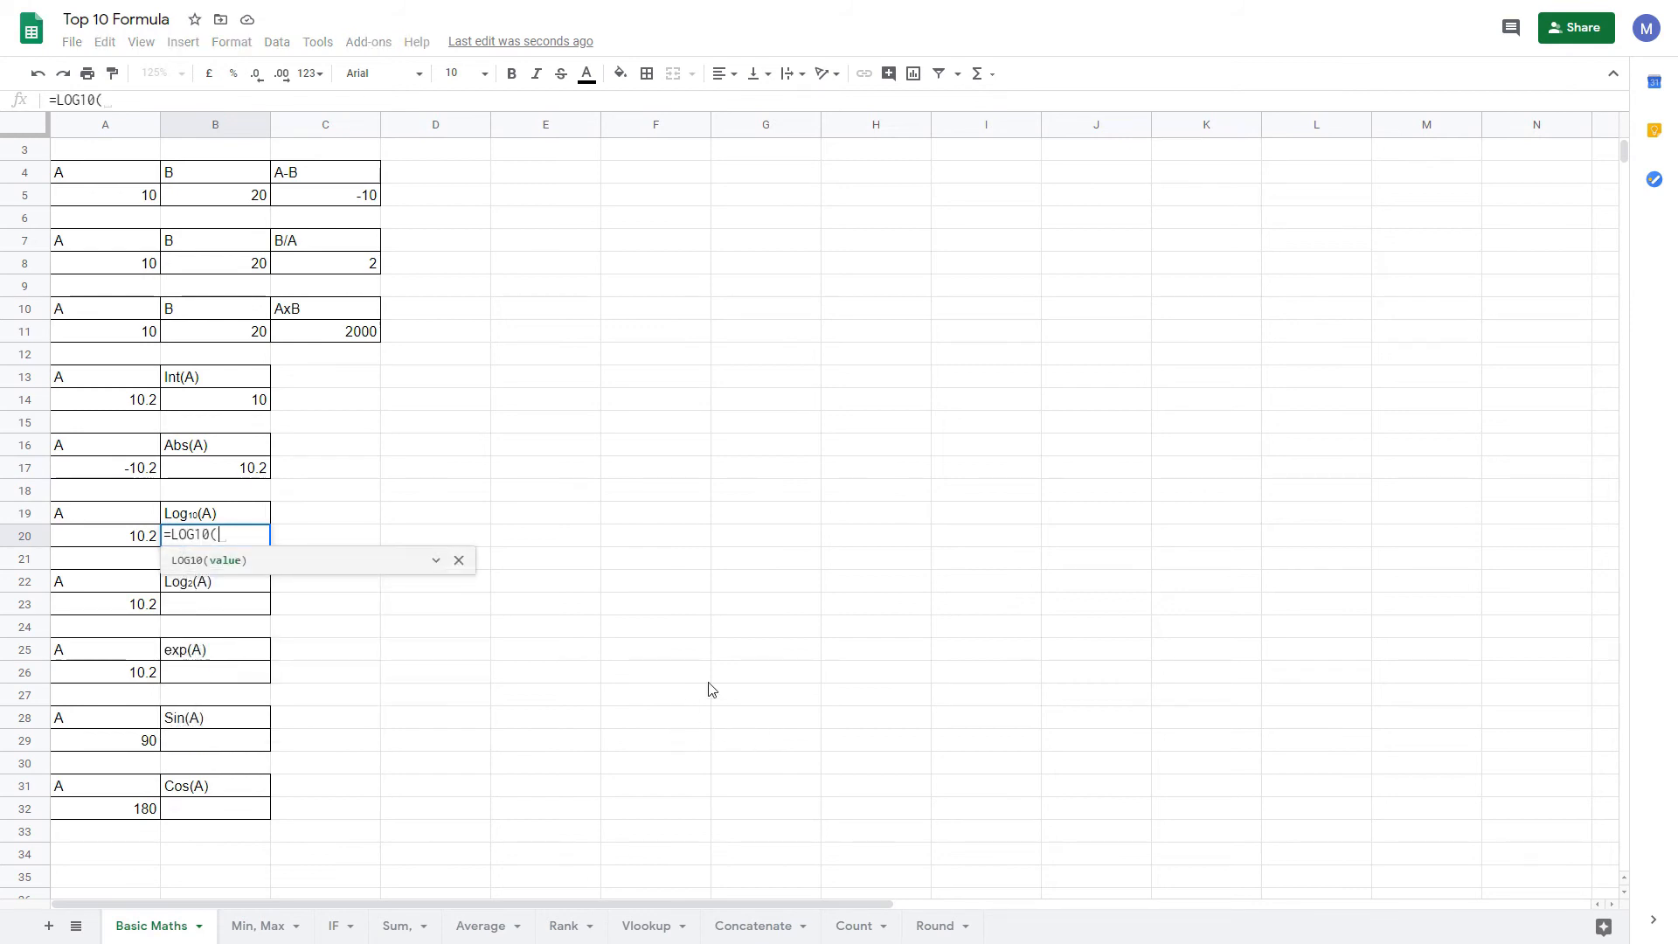
pyautogui.press('Left')
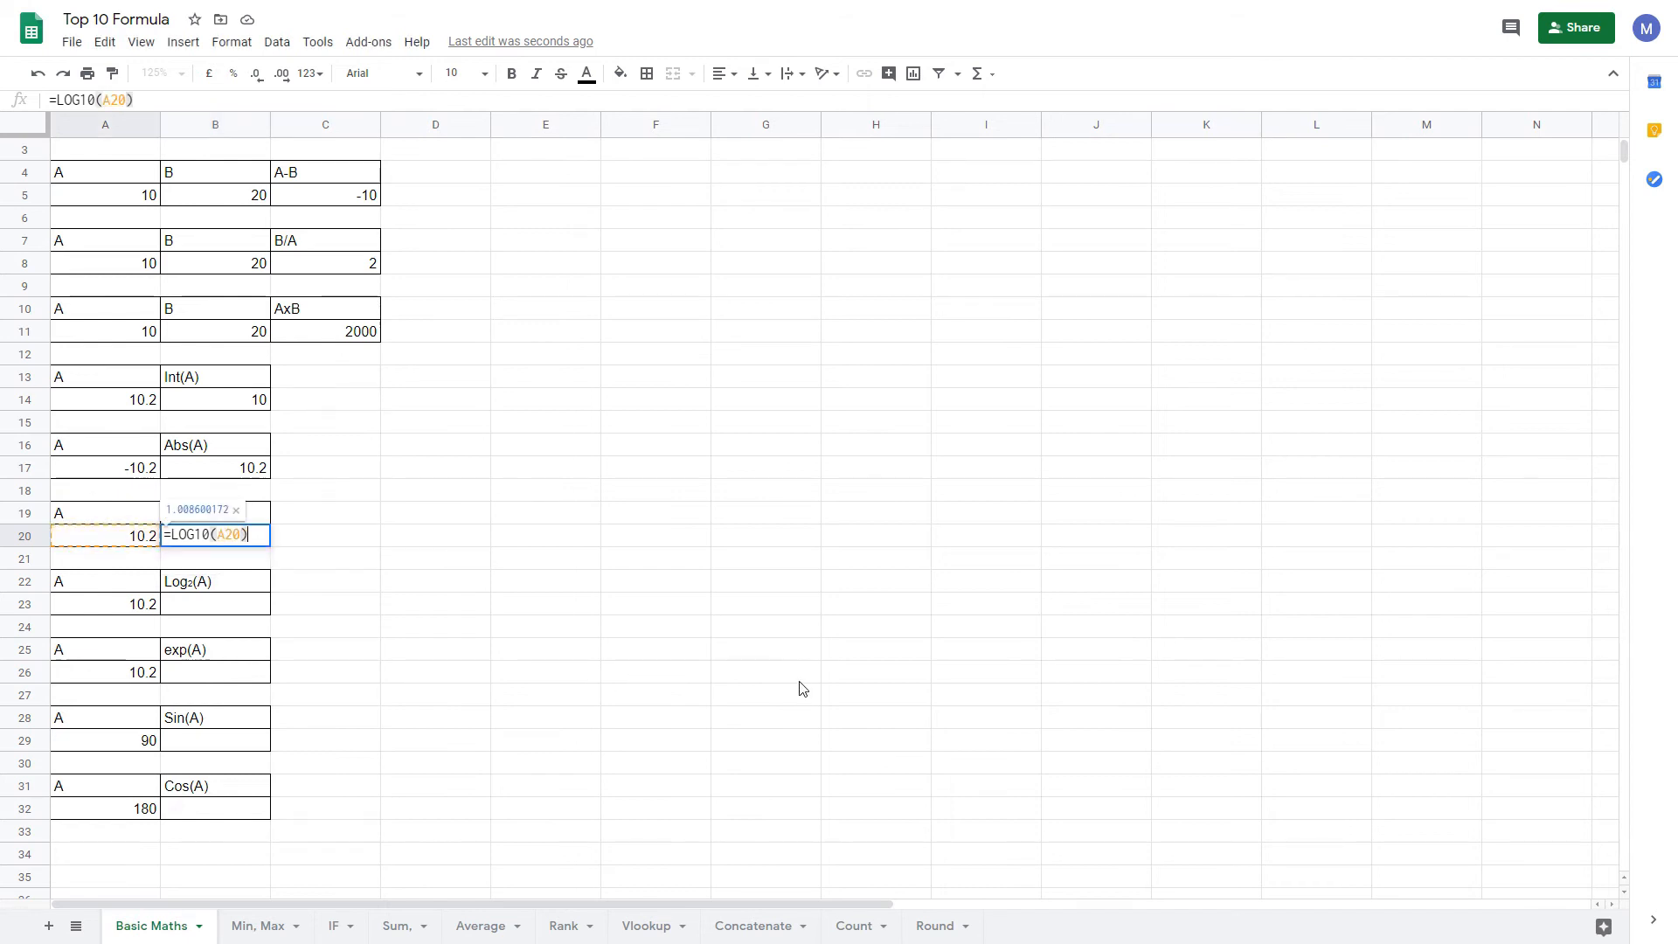
pyautogui.press('Return')
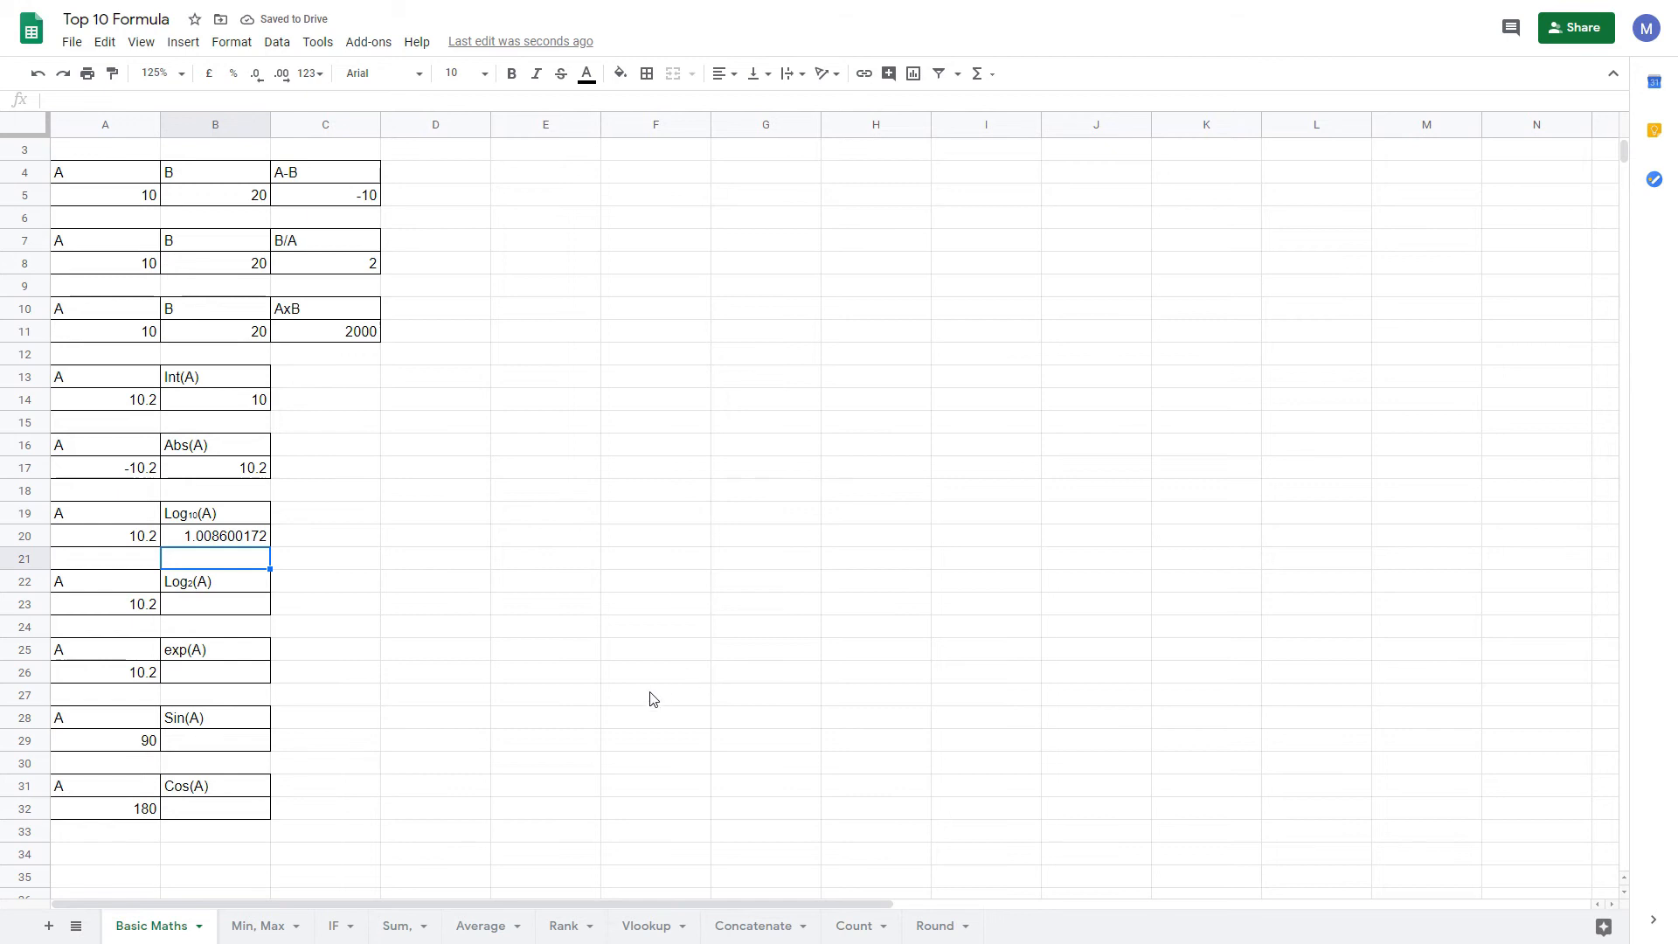
# - Enter the formula =log(A23,2) in cell B23 to get the base-2 logarithm of A
pyautogui.press('Down')
pyautogui.press('Down')
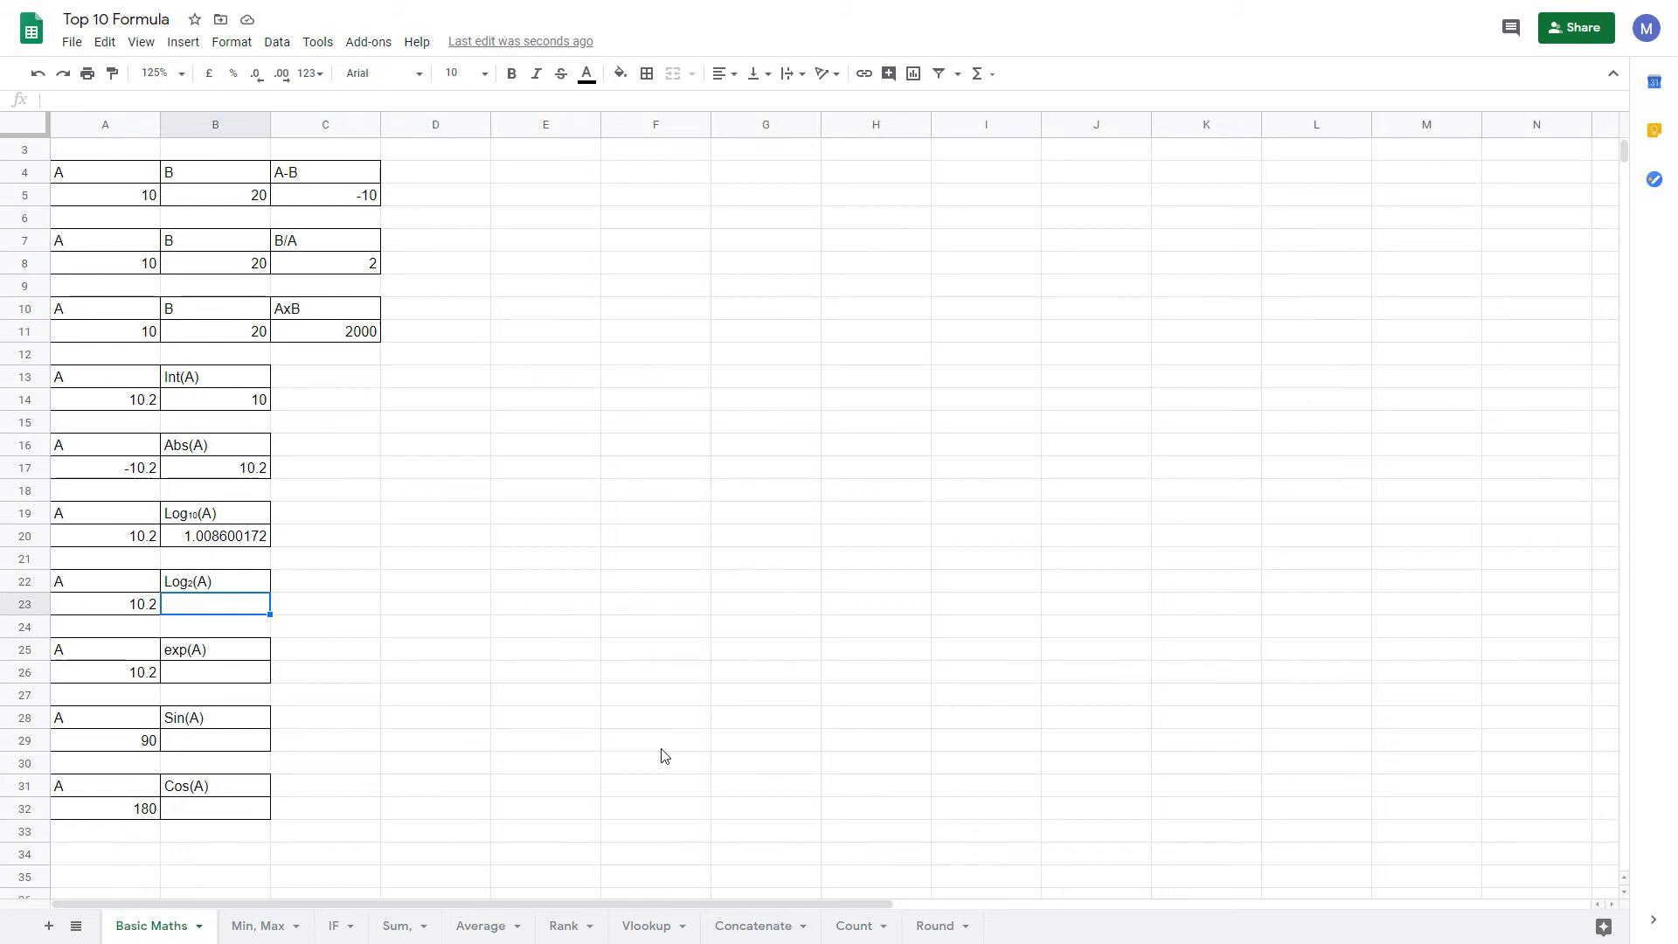
pyautogui.write('=log')
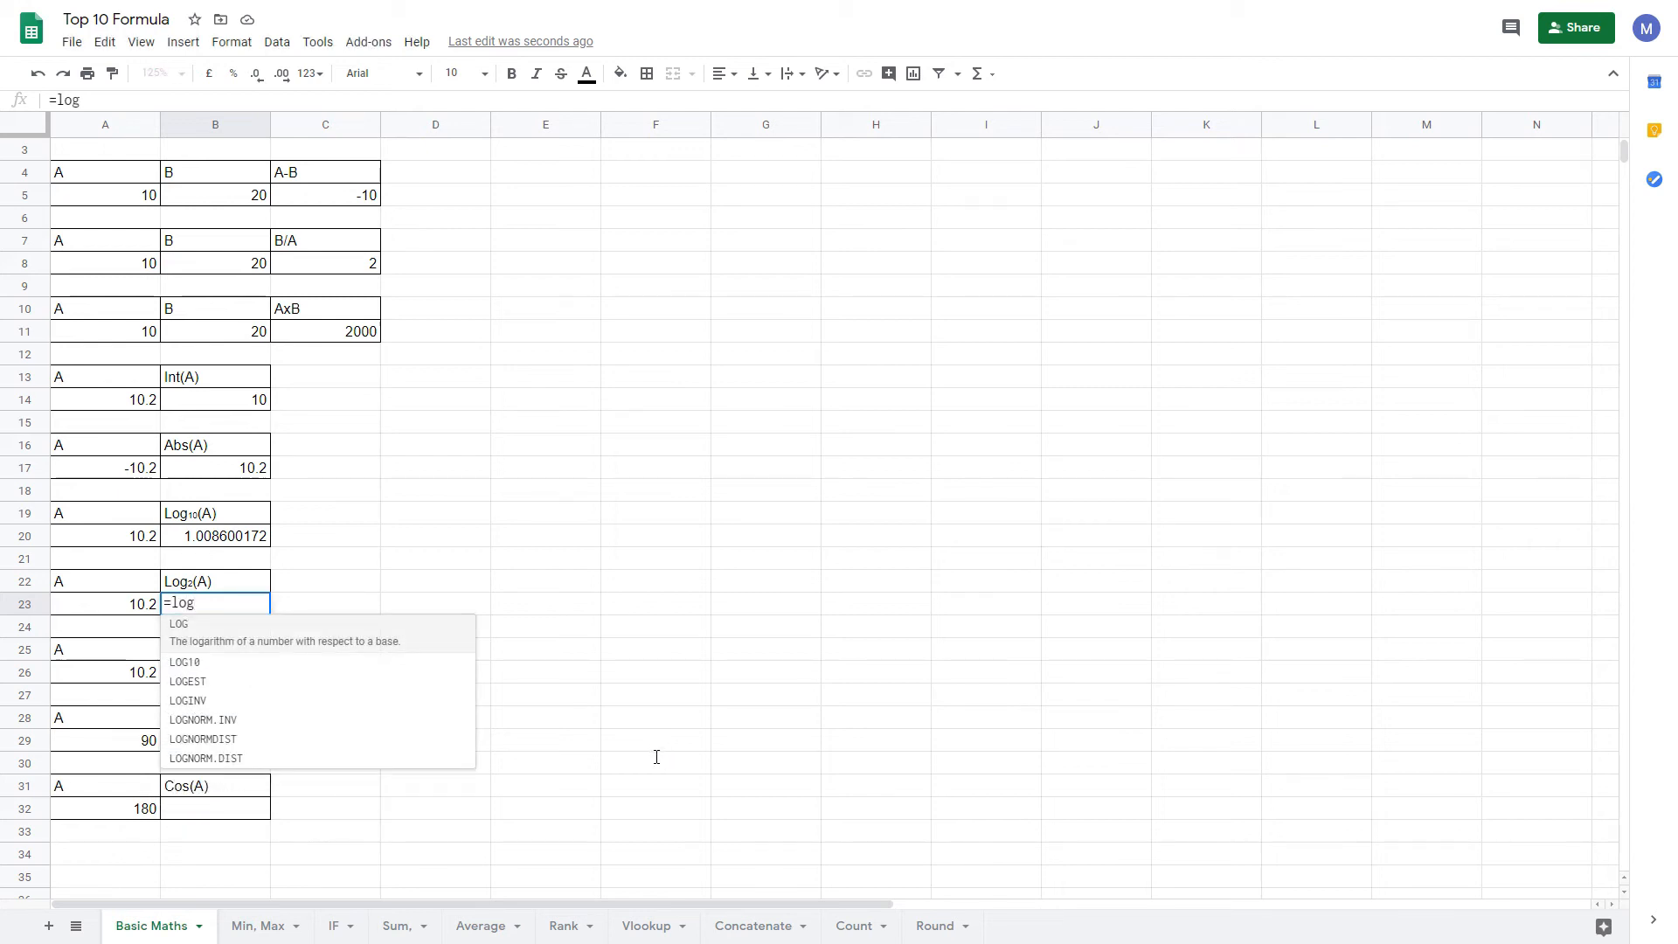
pyautogui.write('(')
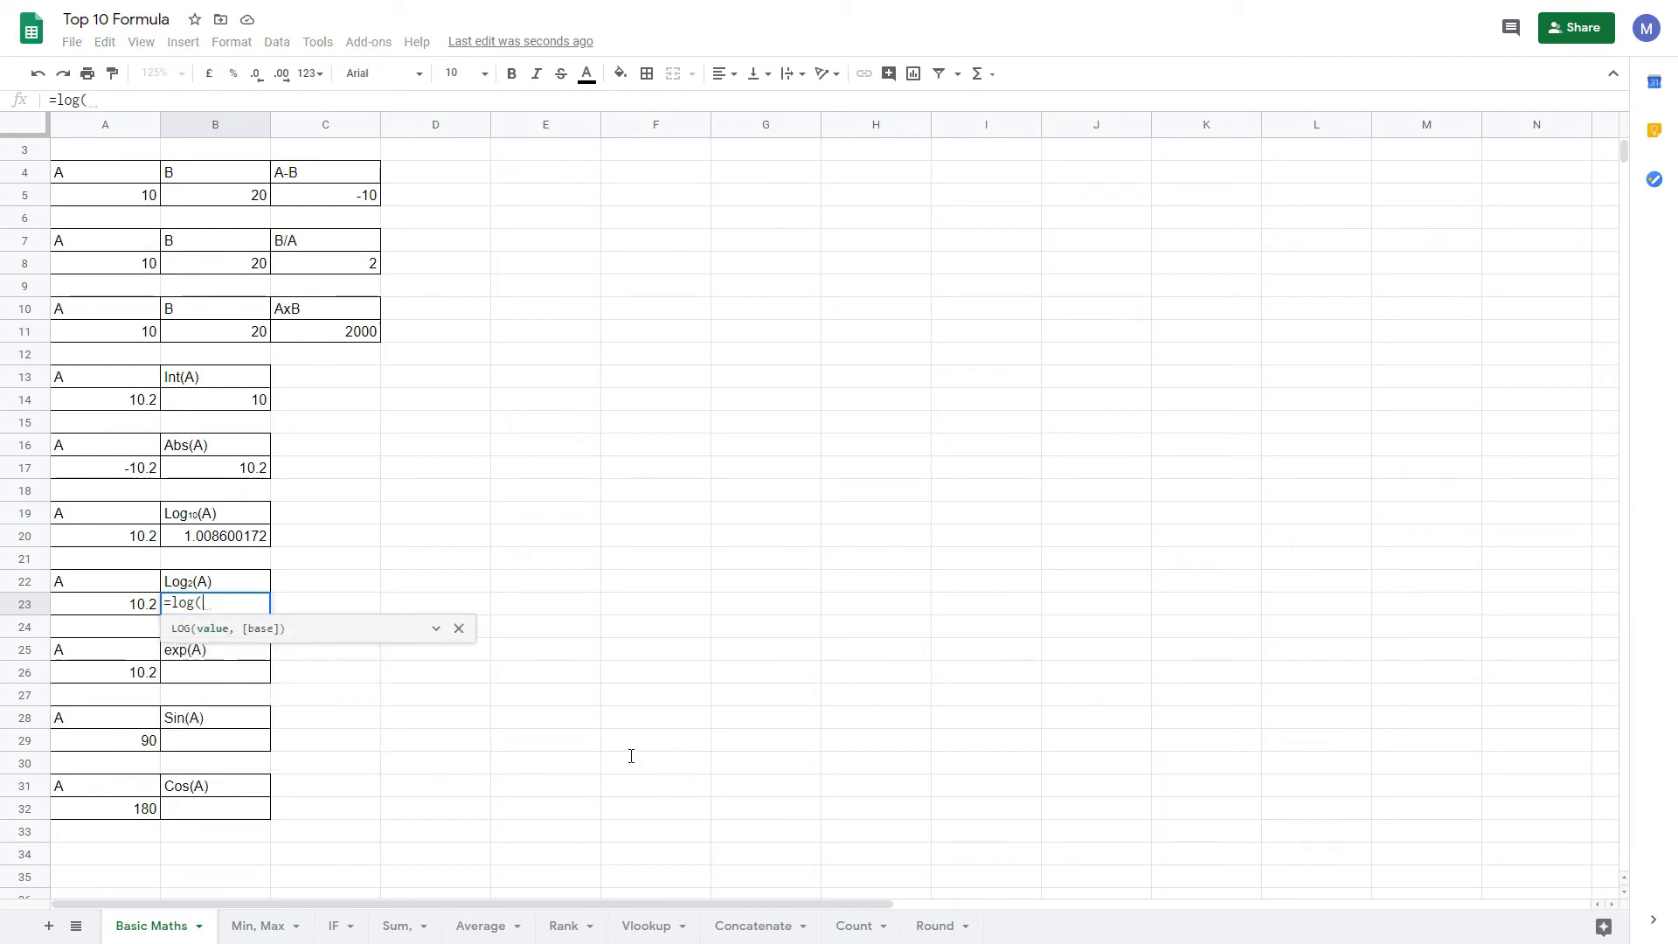
pyautogui.press('Left')
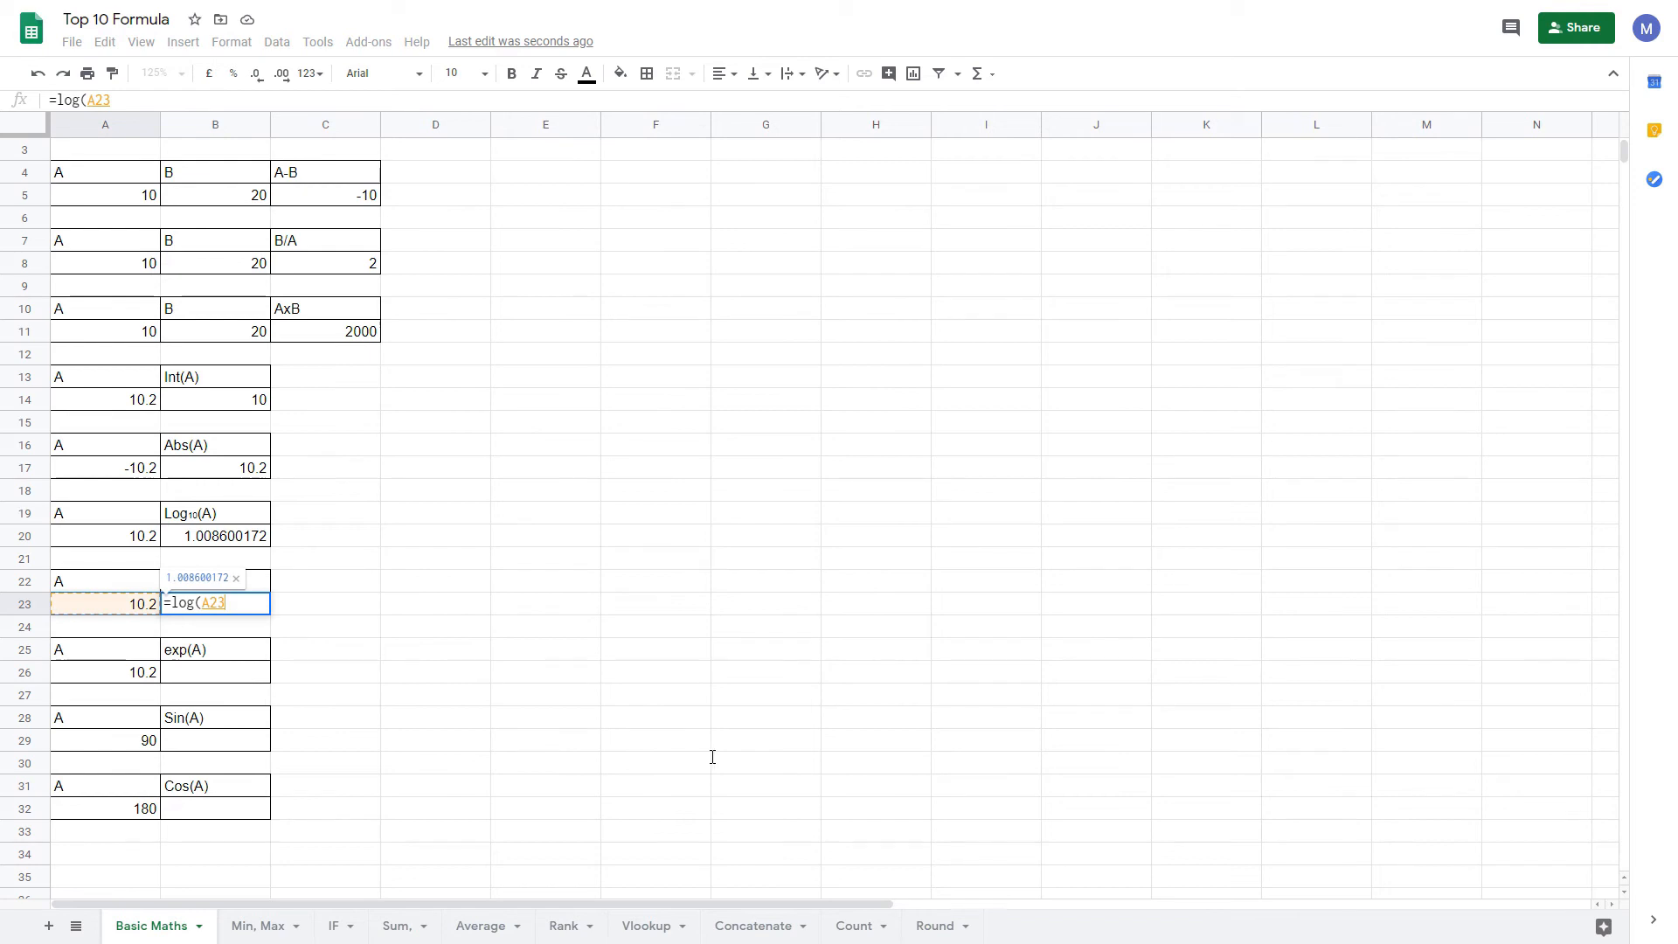
pyautogui.write(',')
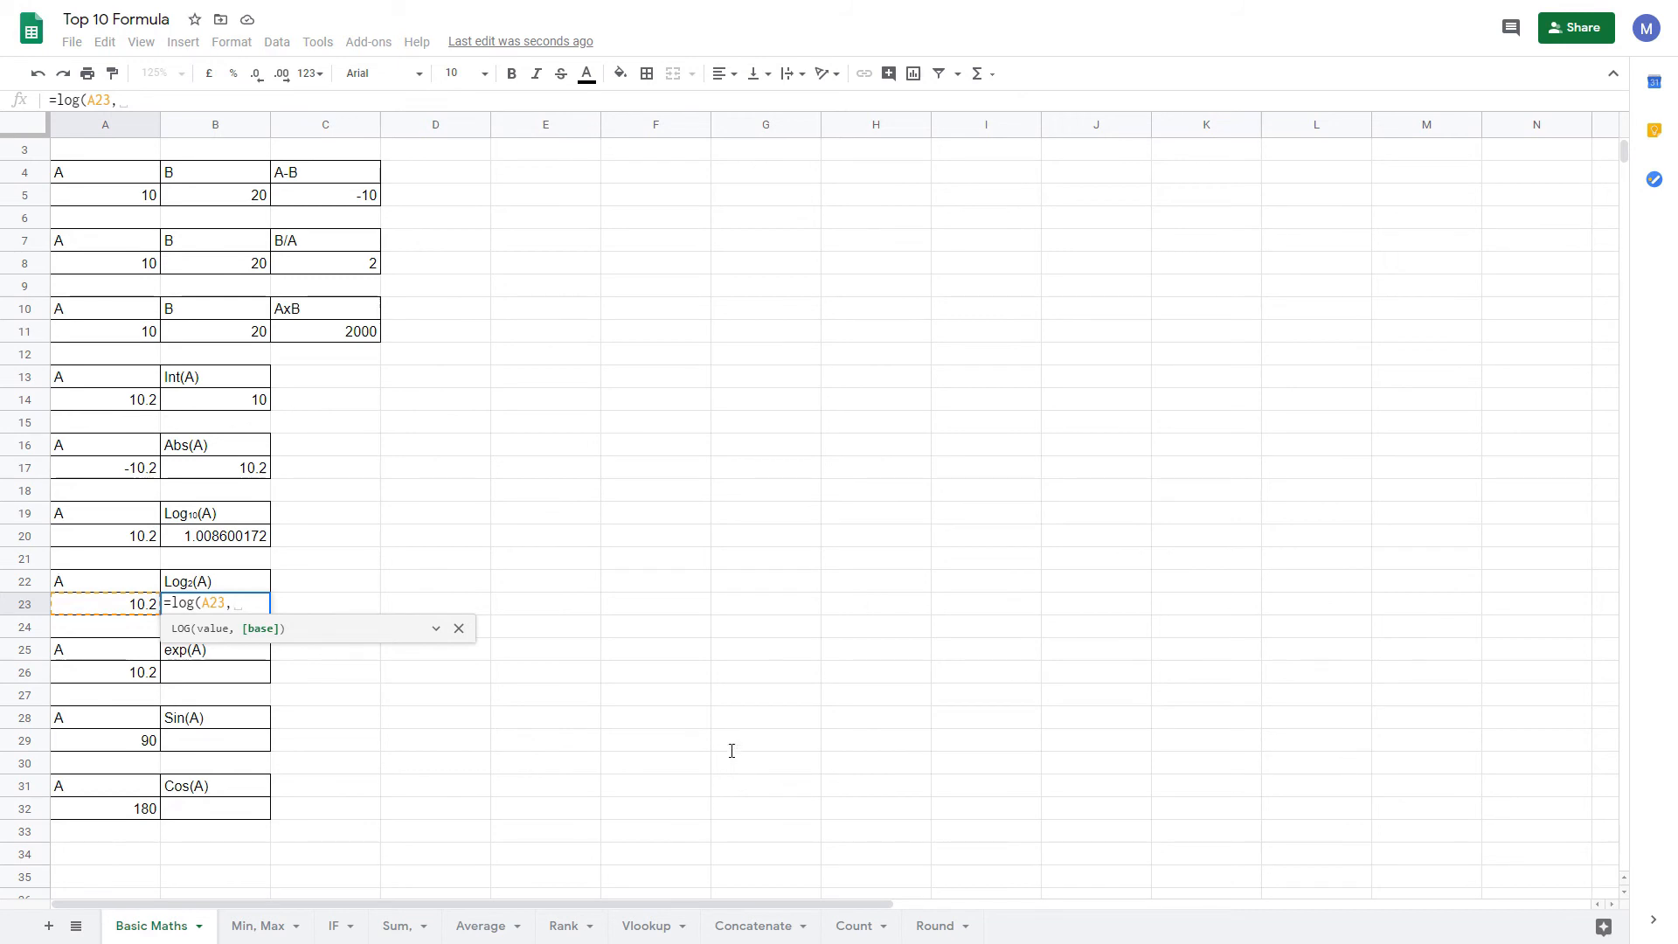
pyautogui.write('2')
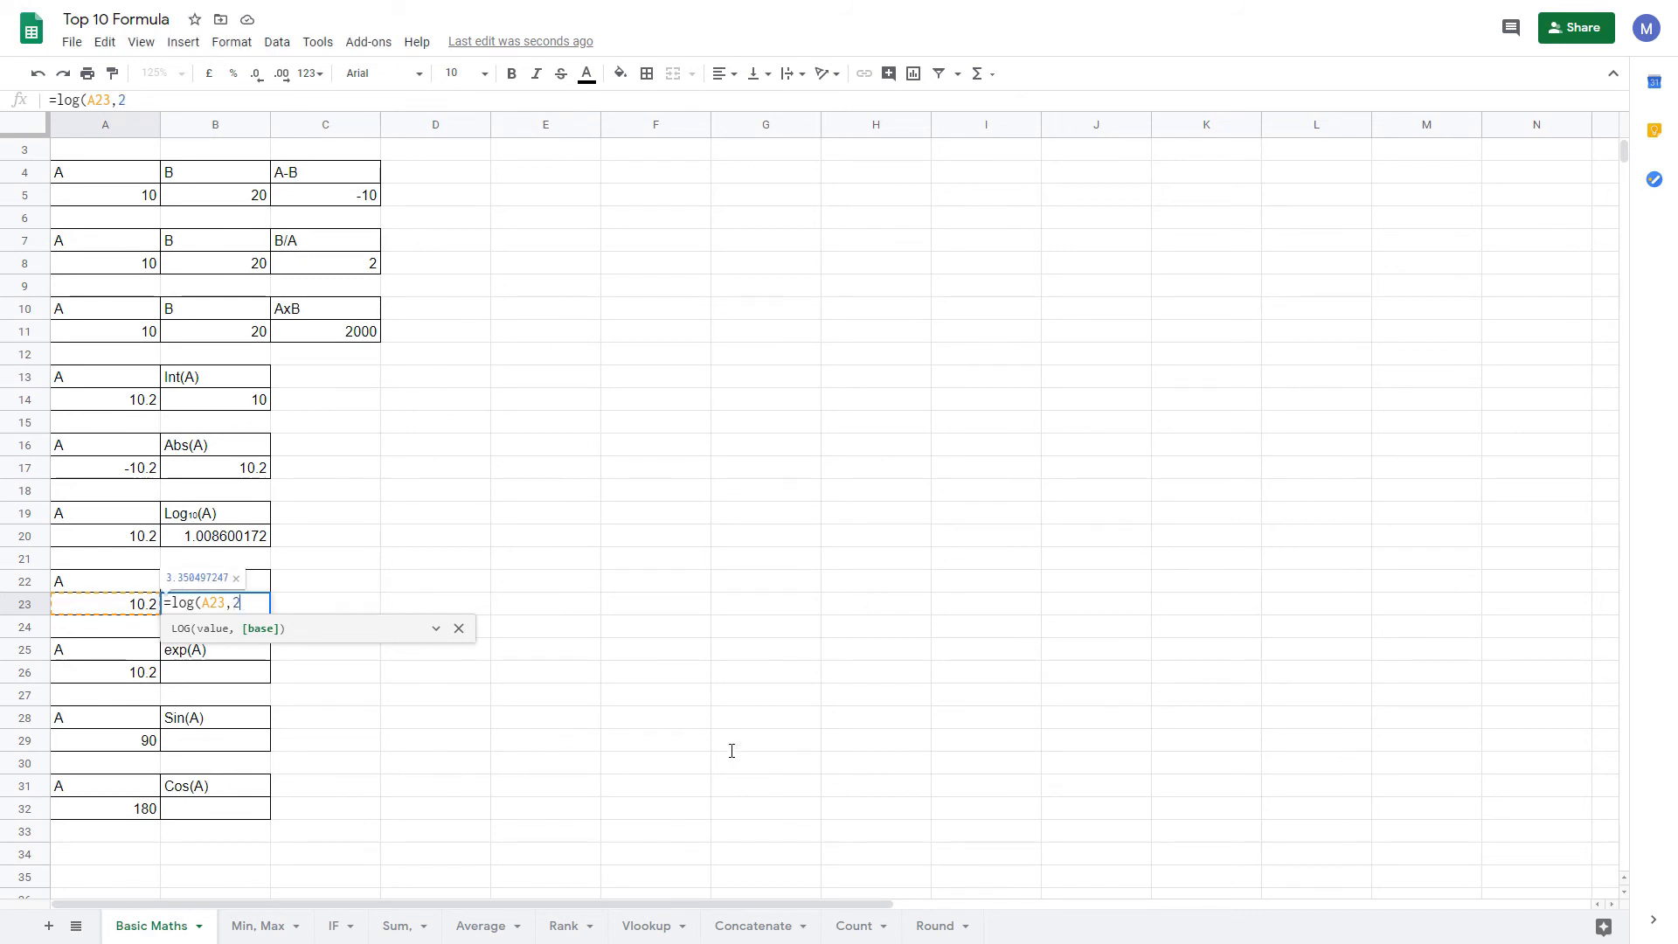
pyautogui.write(')')
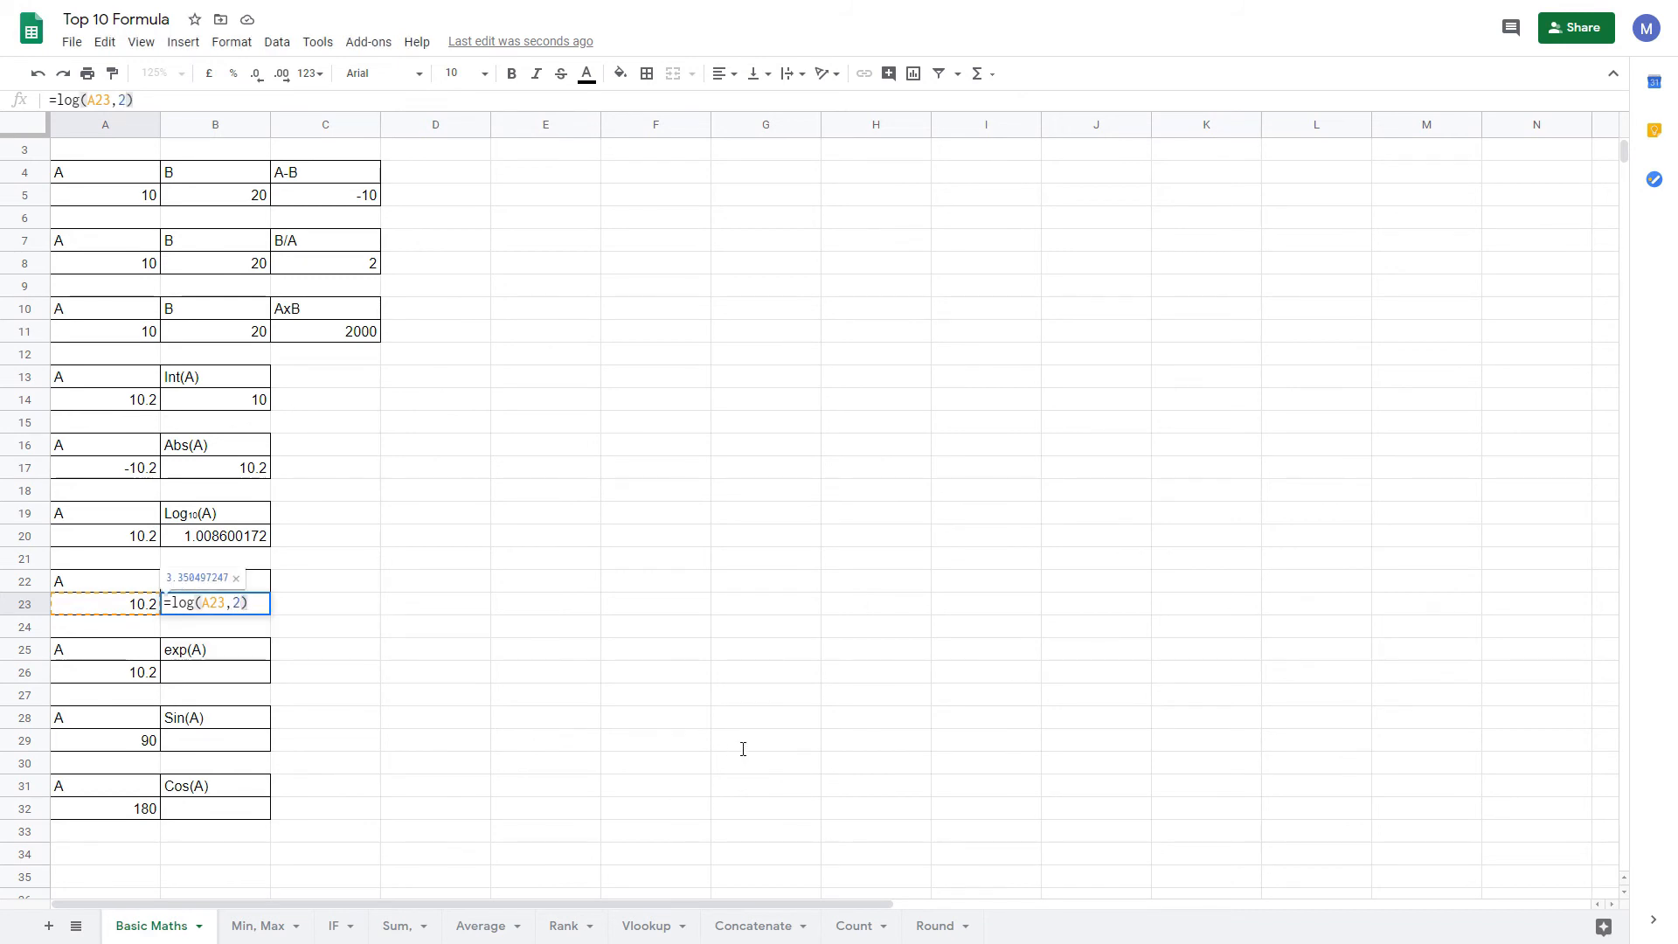
pyautogui.press('Return')
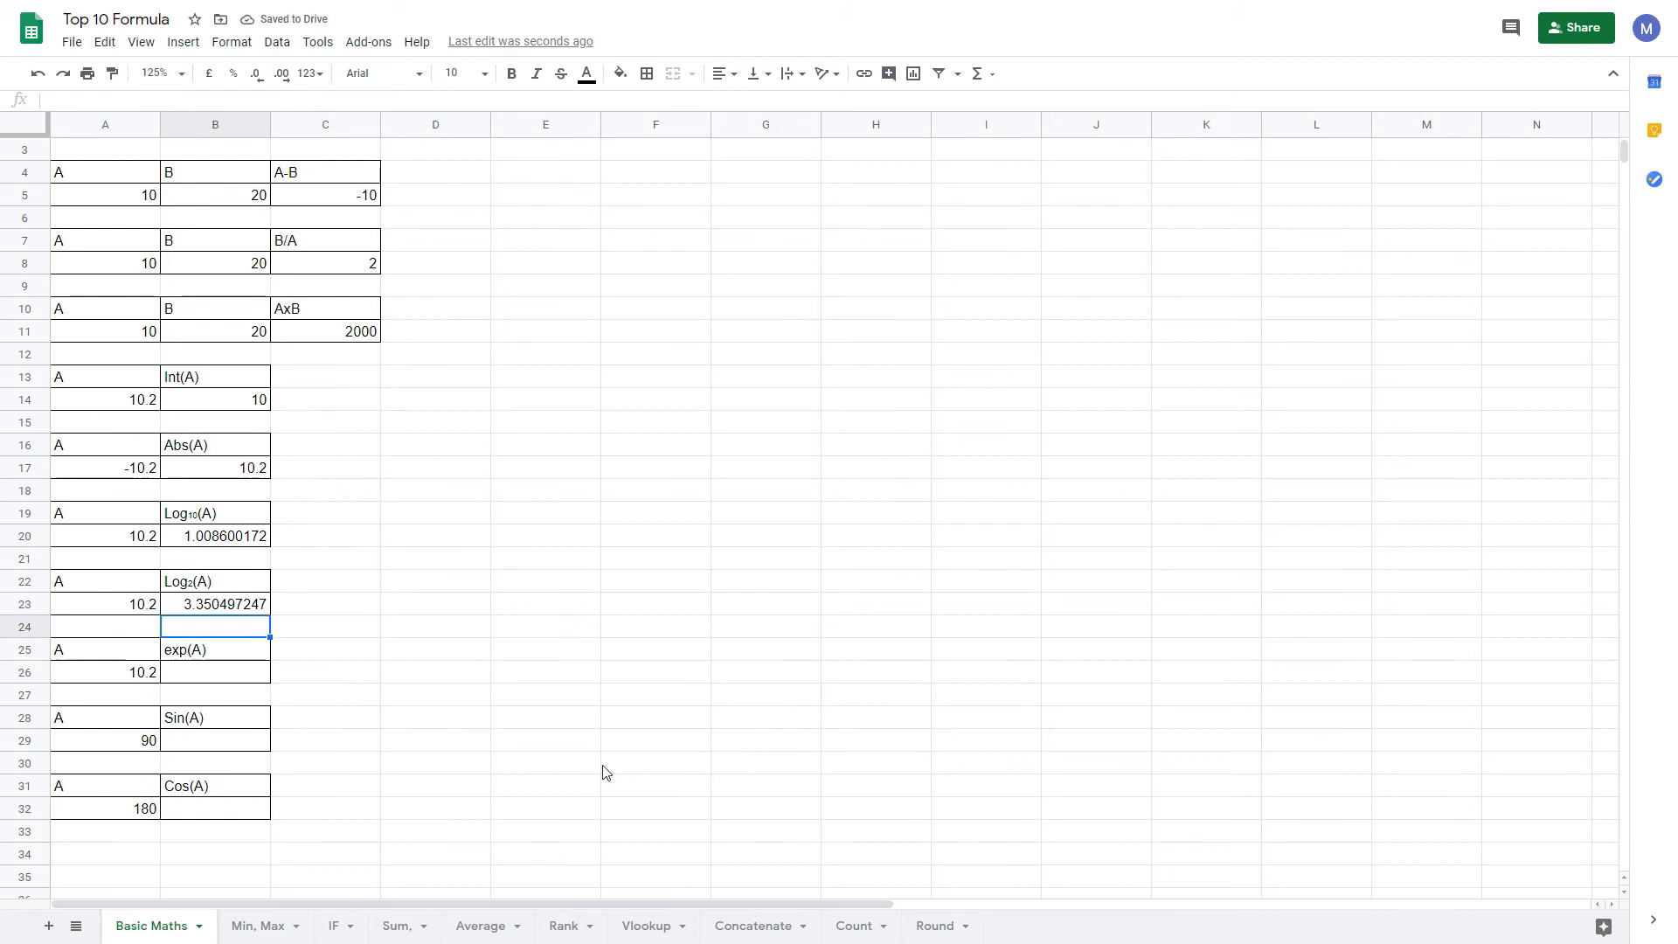
# - Enter the EXP formula in cell B26 with A26 as the exponent to raise e to the power of A
pyautogui.press('Down')
pyautogui.press('Down')
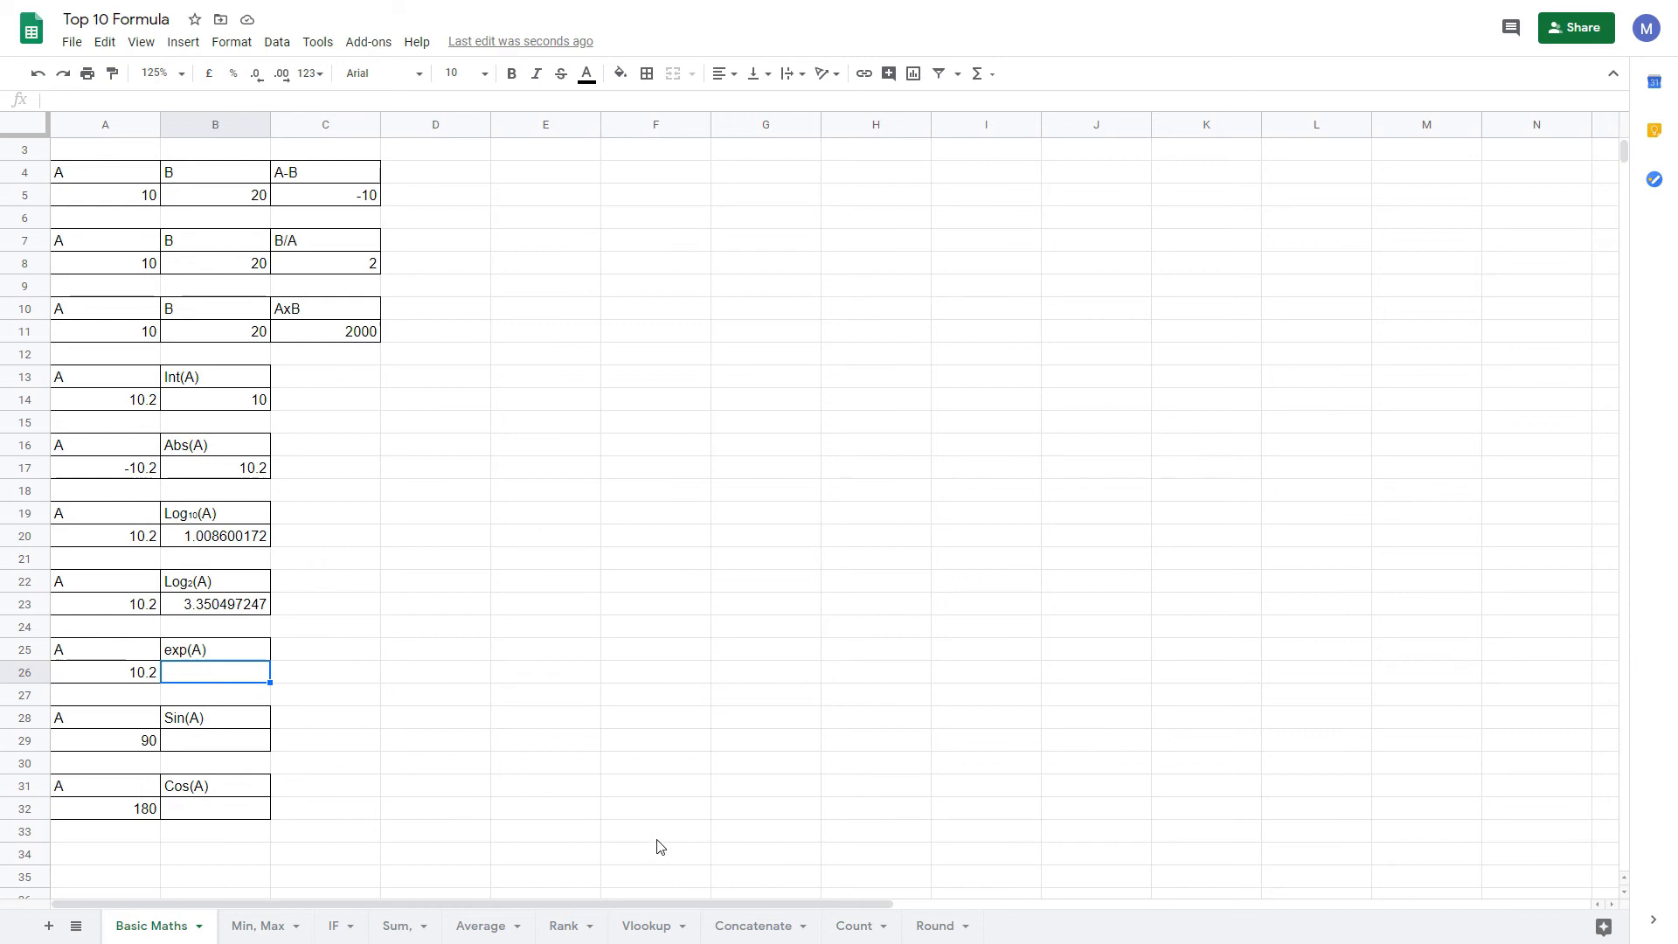
pyautogui.write('=exp')
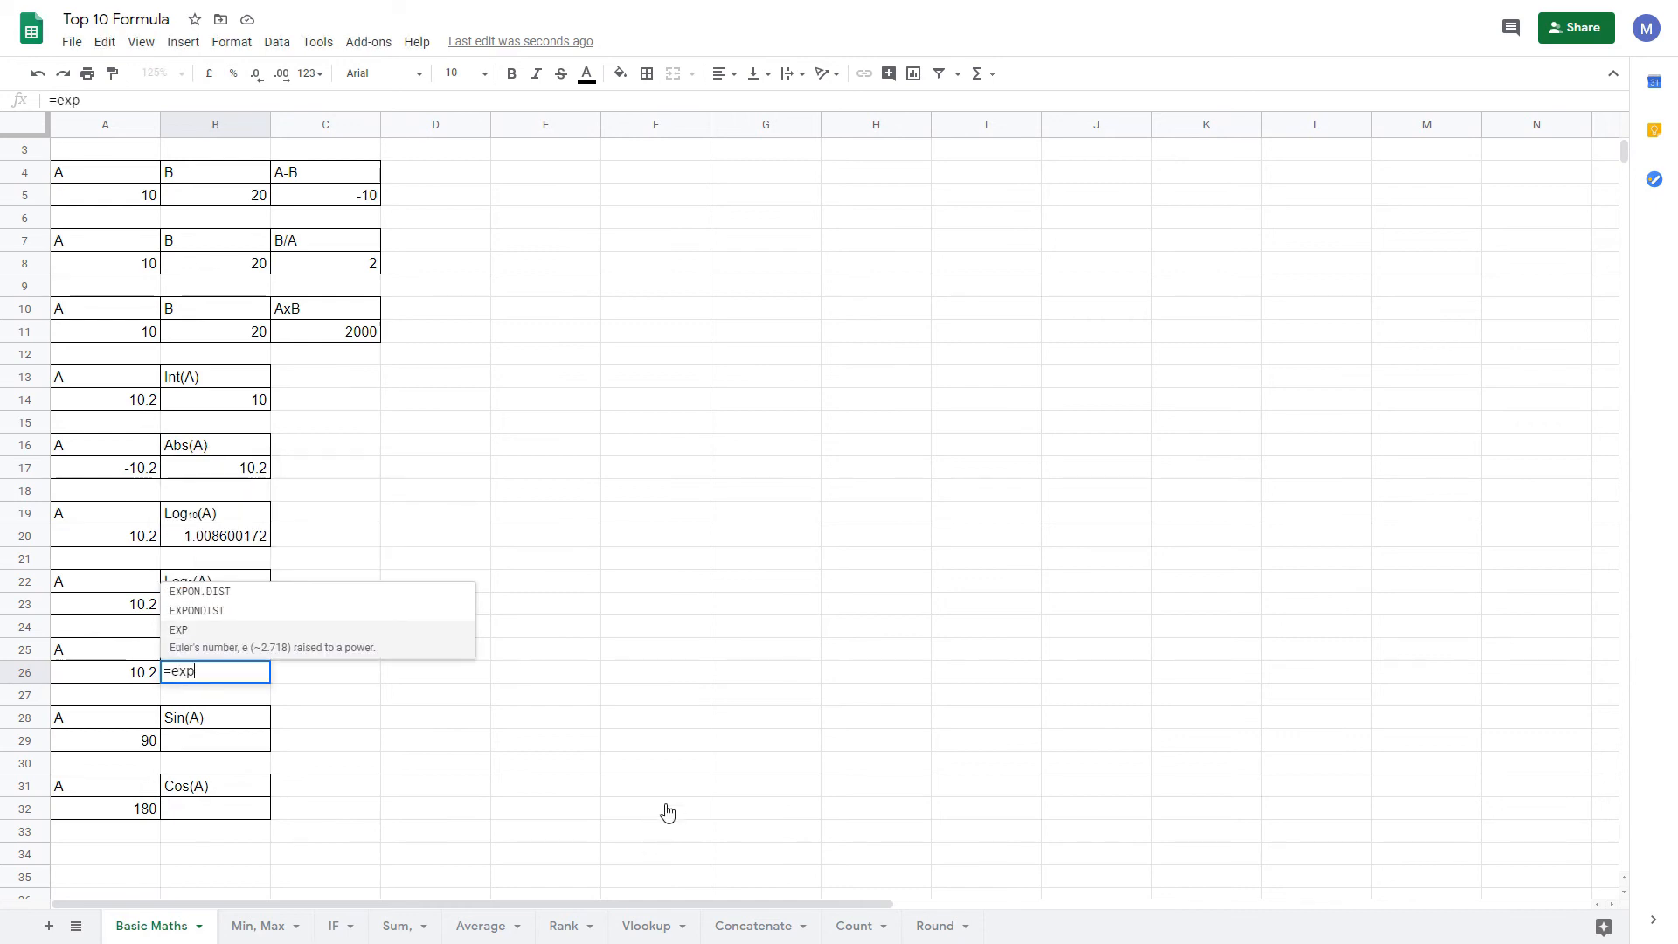
pyautogui.press('Tab')
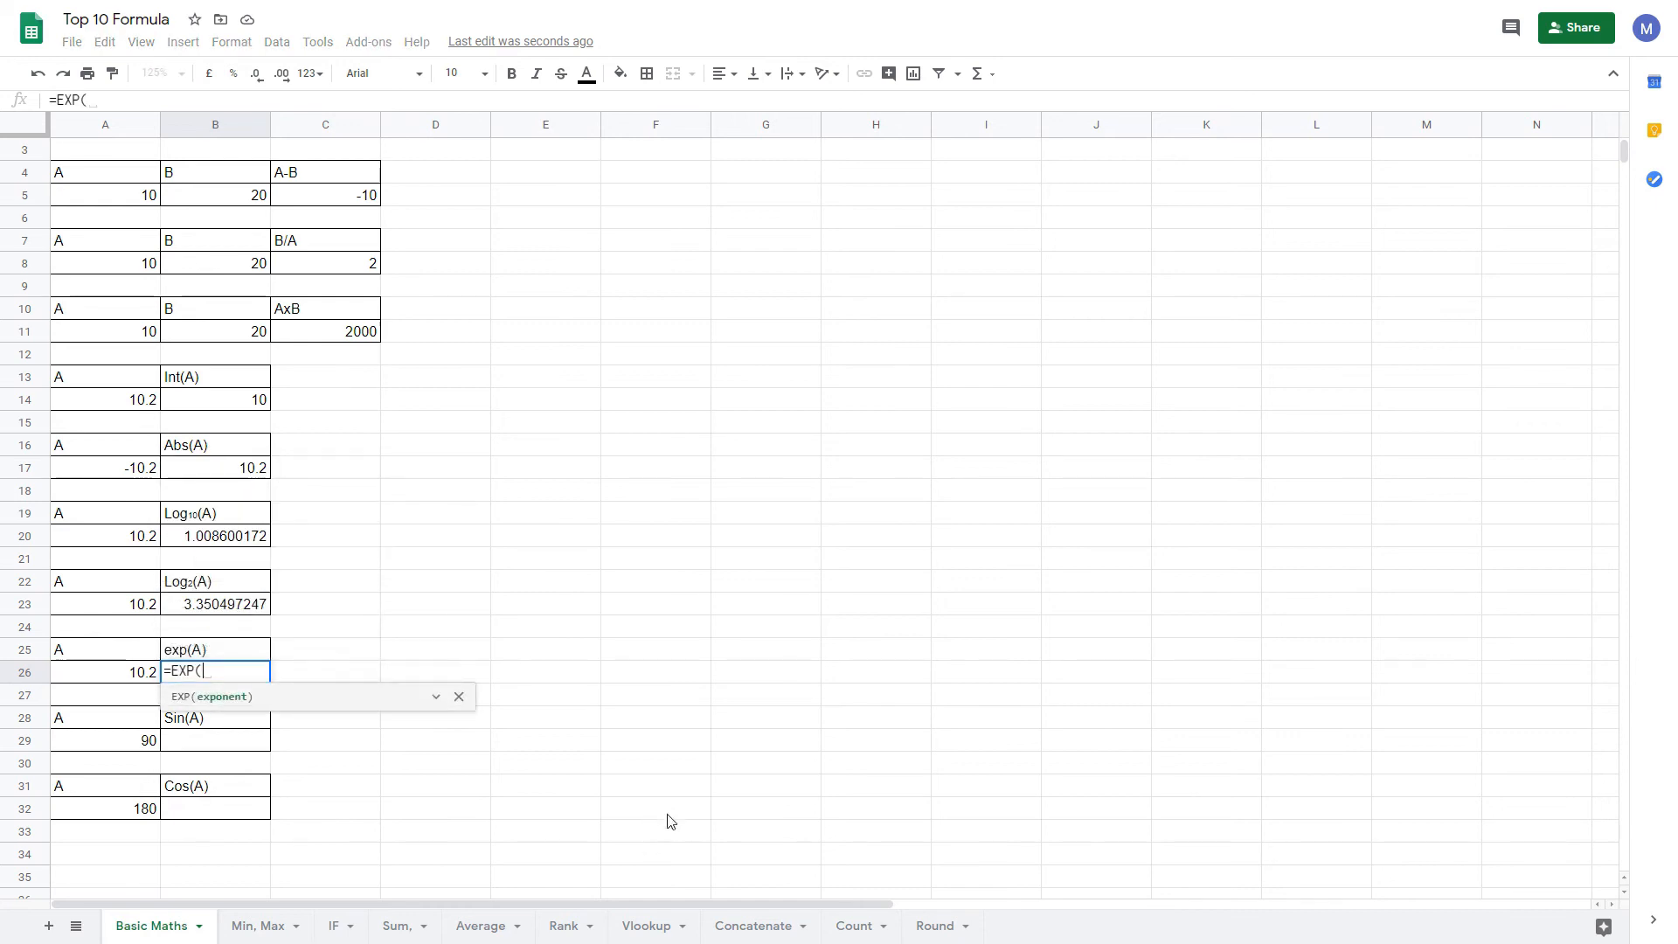
pyautogui.press('Left')
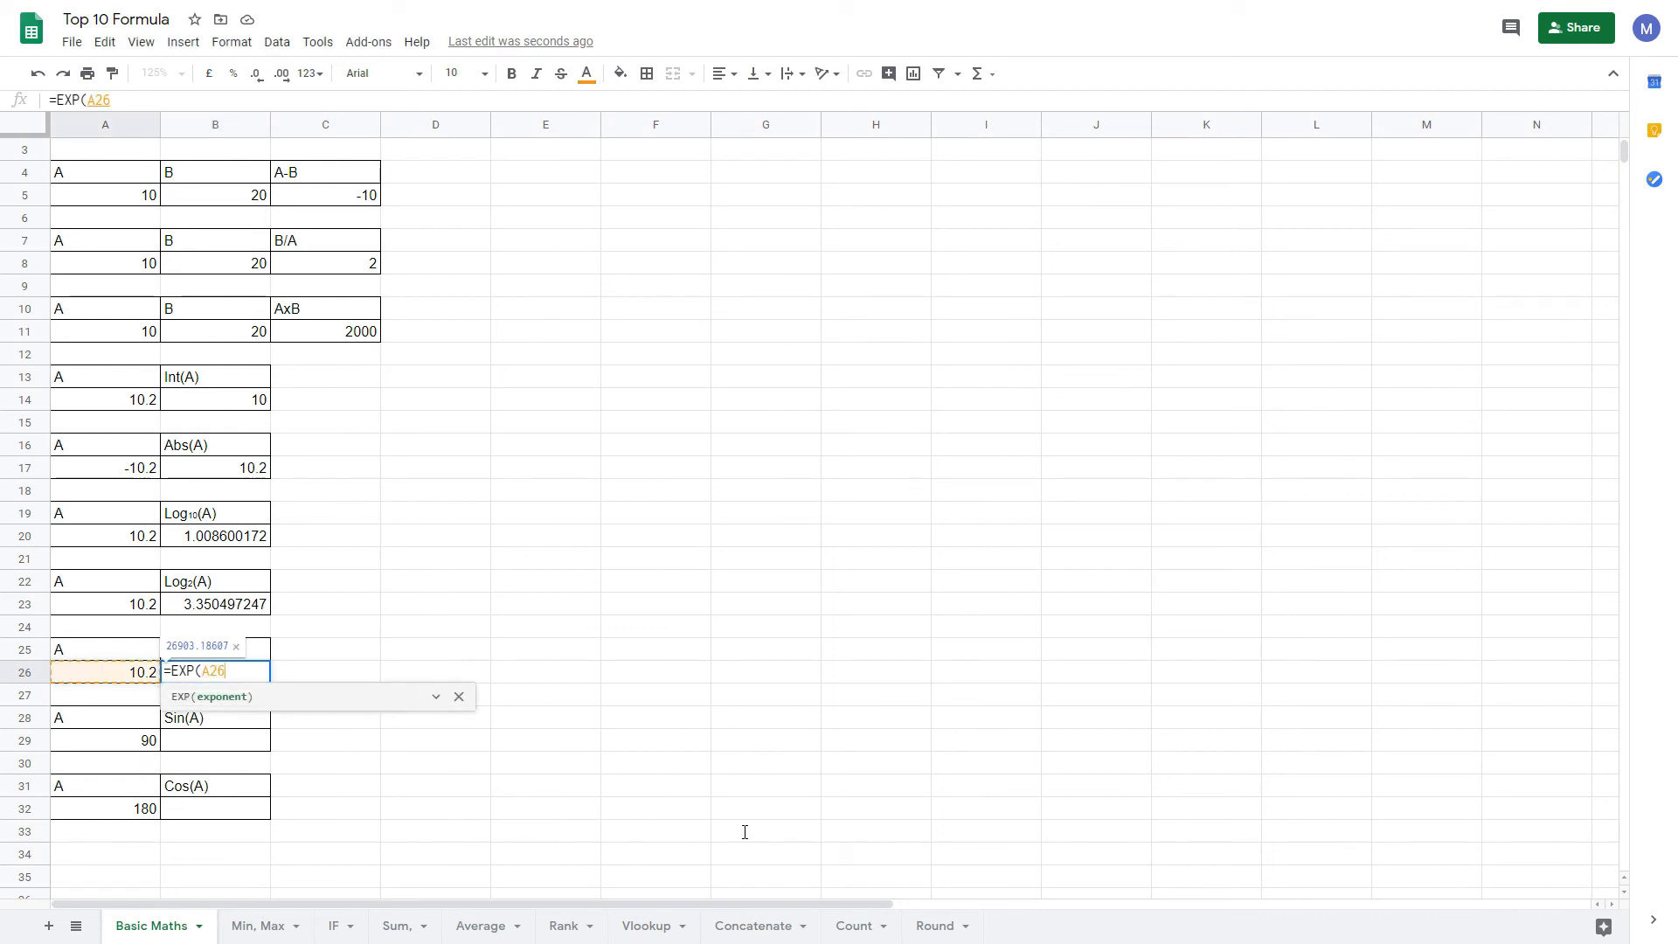
pyautogui.press('Return')
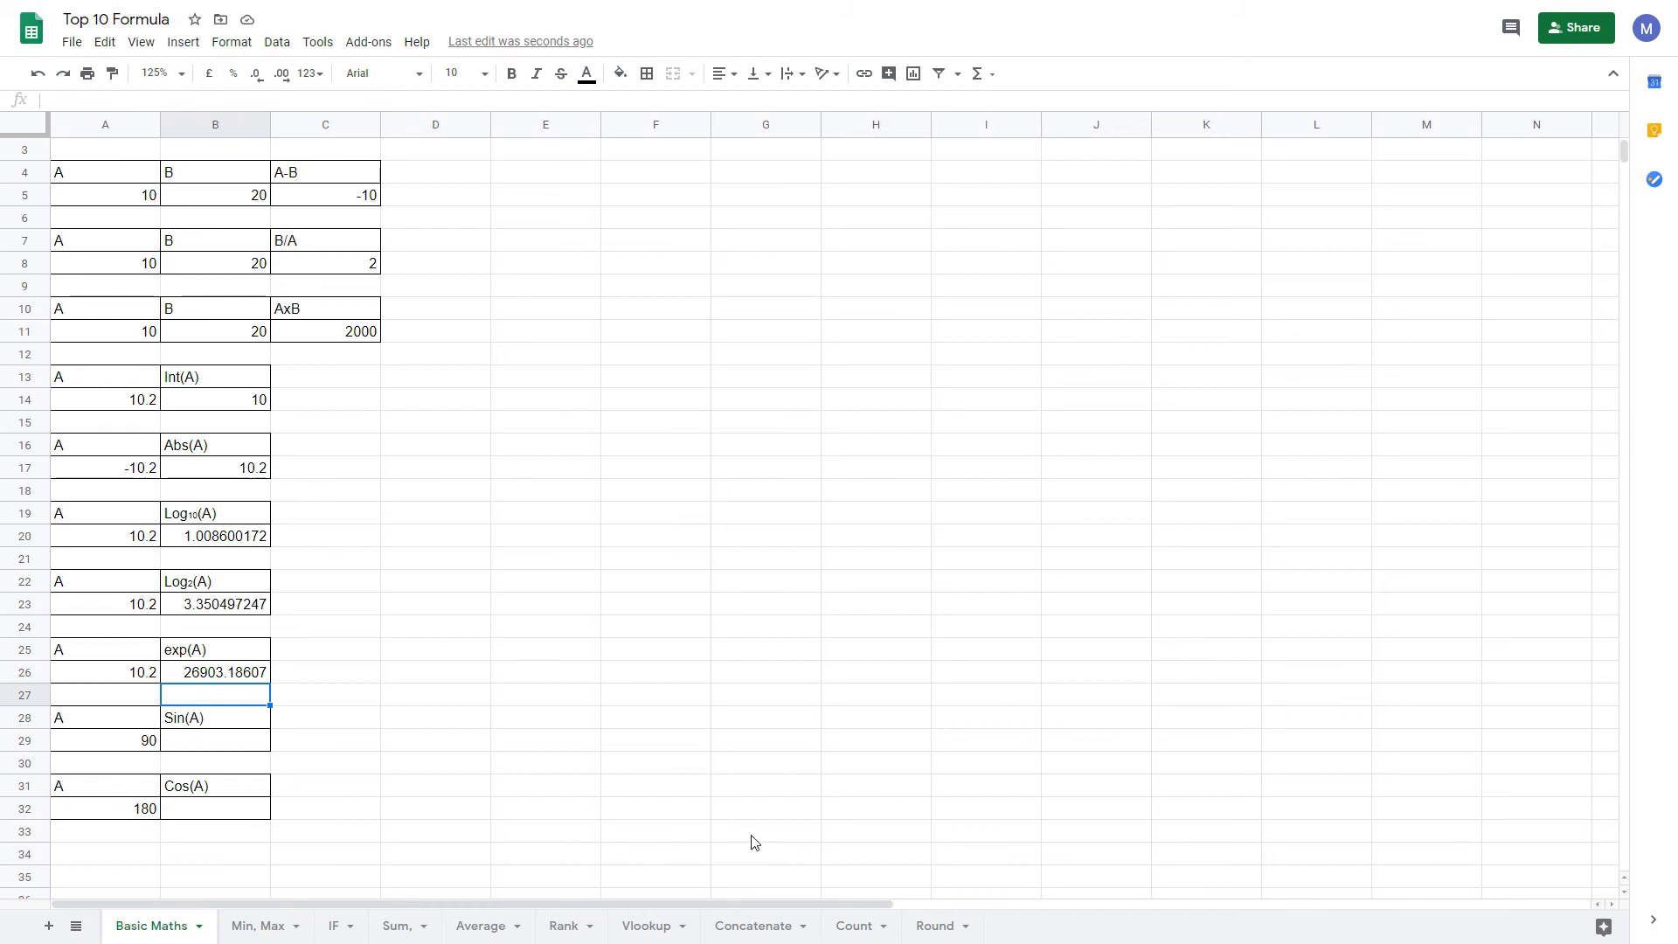
# - Enter the formula =sin(RADIANS(A29)) in cell B29 to get the sine of A, converting its degrees to radians
pyautogui.scroll(-1, 753, 841)
pyautogui.press('Down')
pyautogui.press('Down')
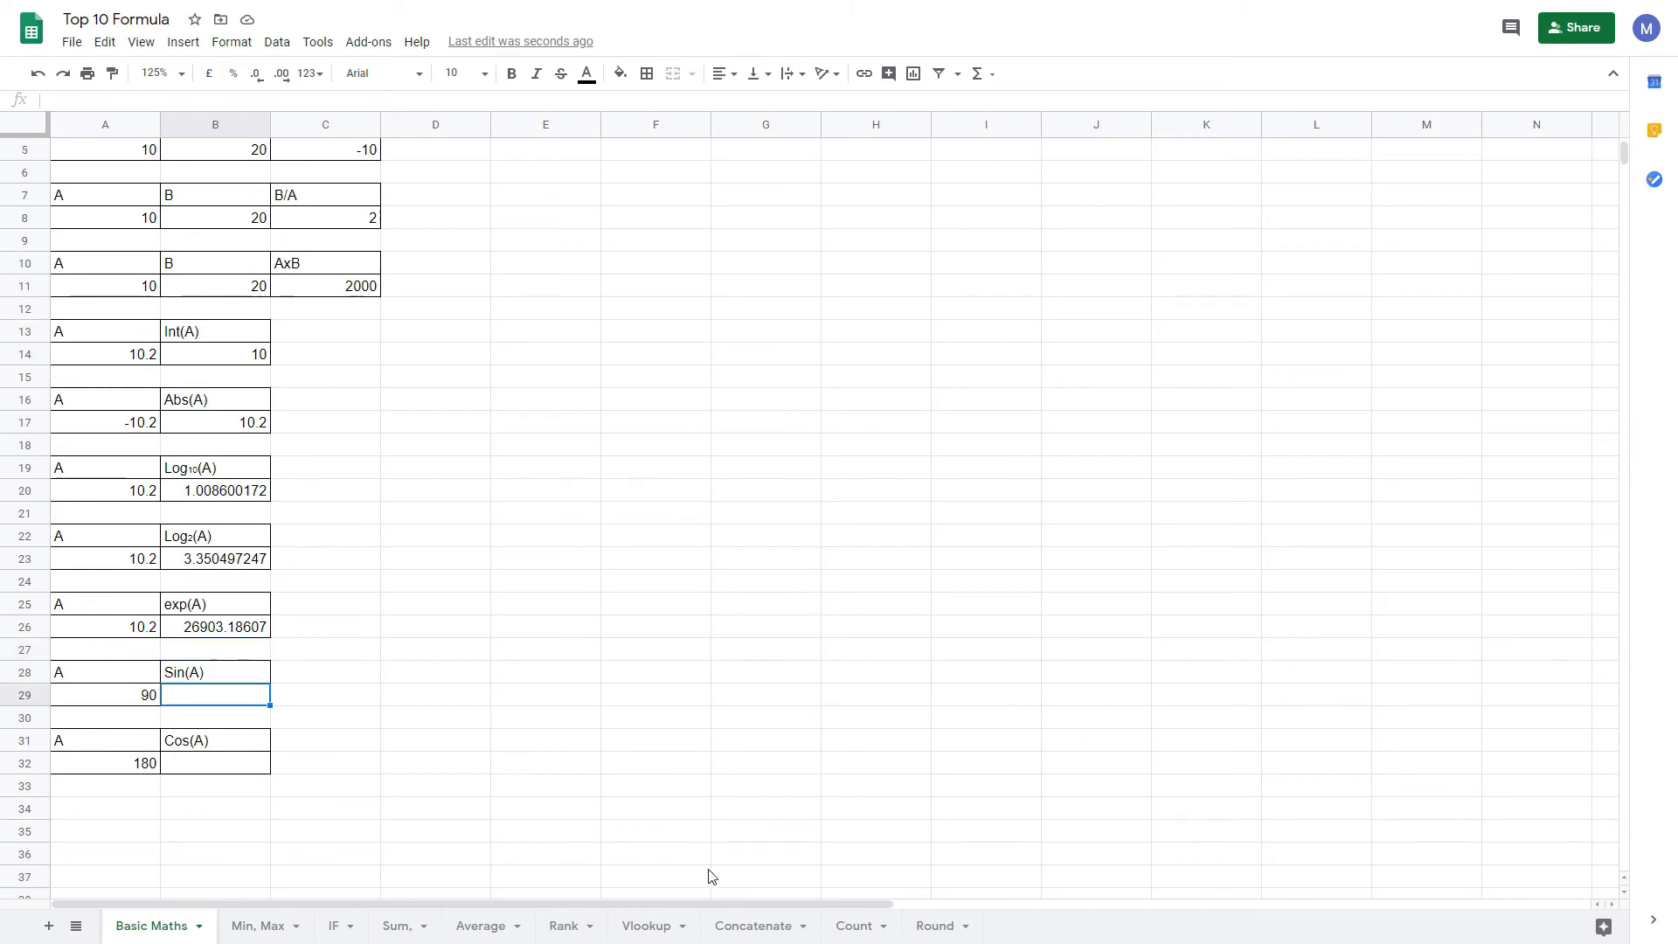
pyautogui.press('Down')
pyautogui.press('Down')
pyautogui.press('Down')
pyautogui.press('Up')
pyautogui.press('Up')
pyautogui.press('Up')
pyautogui.write('=si')
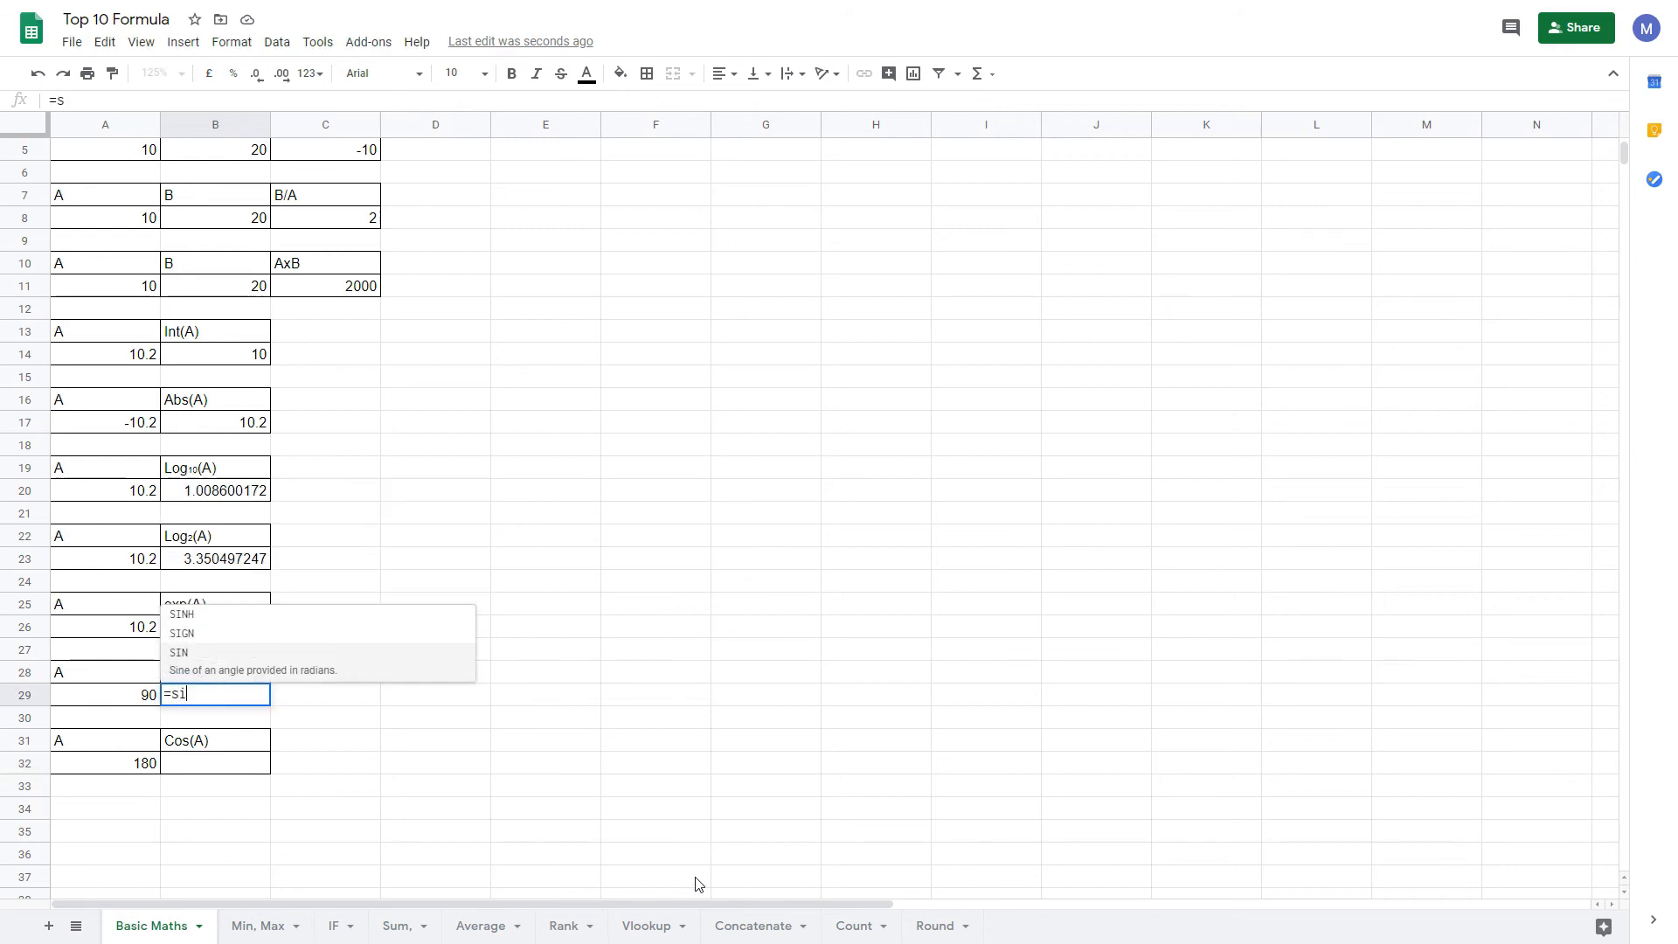
pyautogui.write('n(')
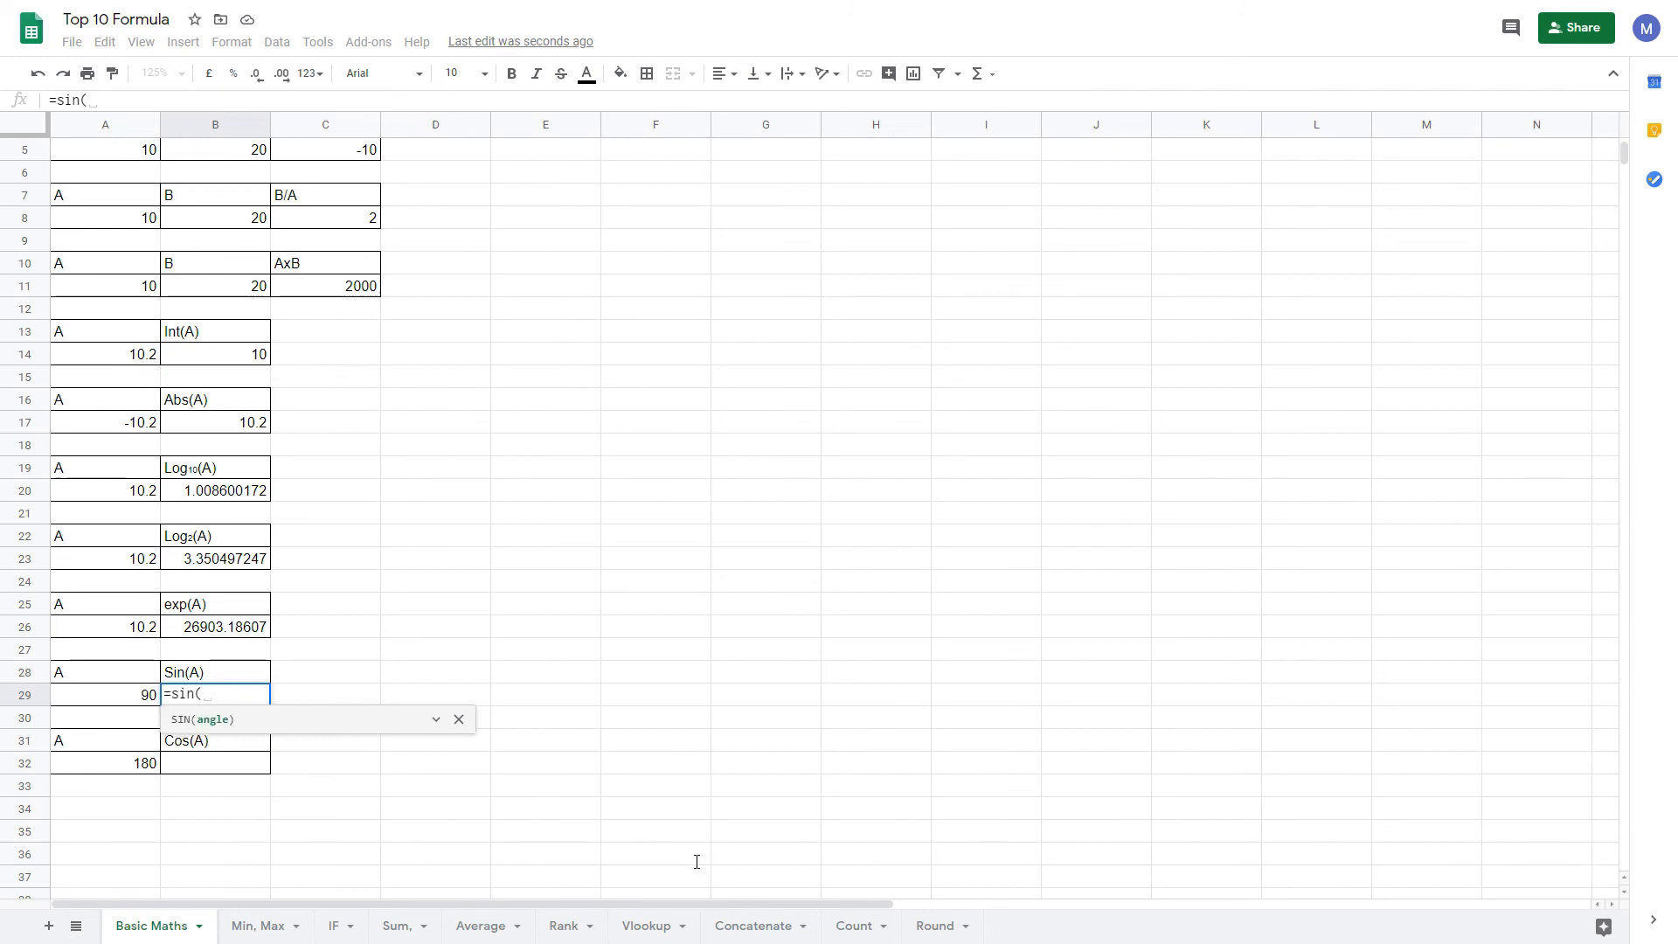
pyautogui.write('rad')
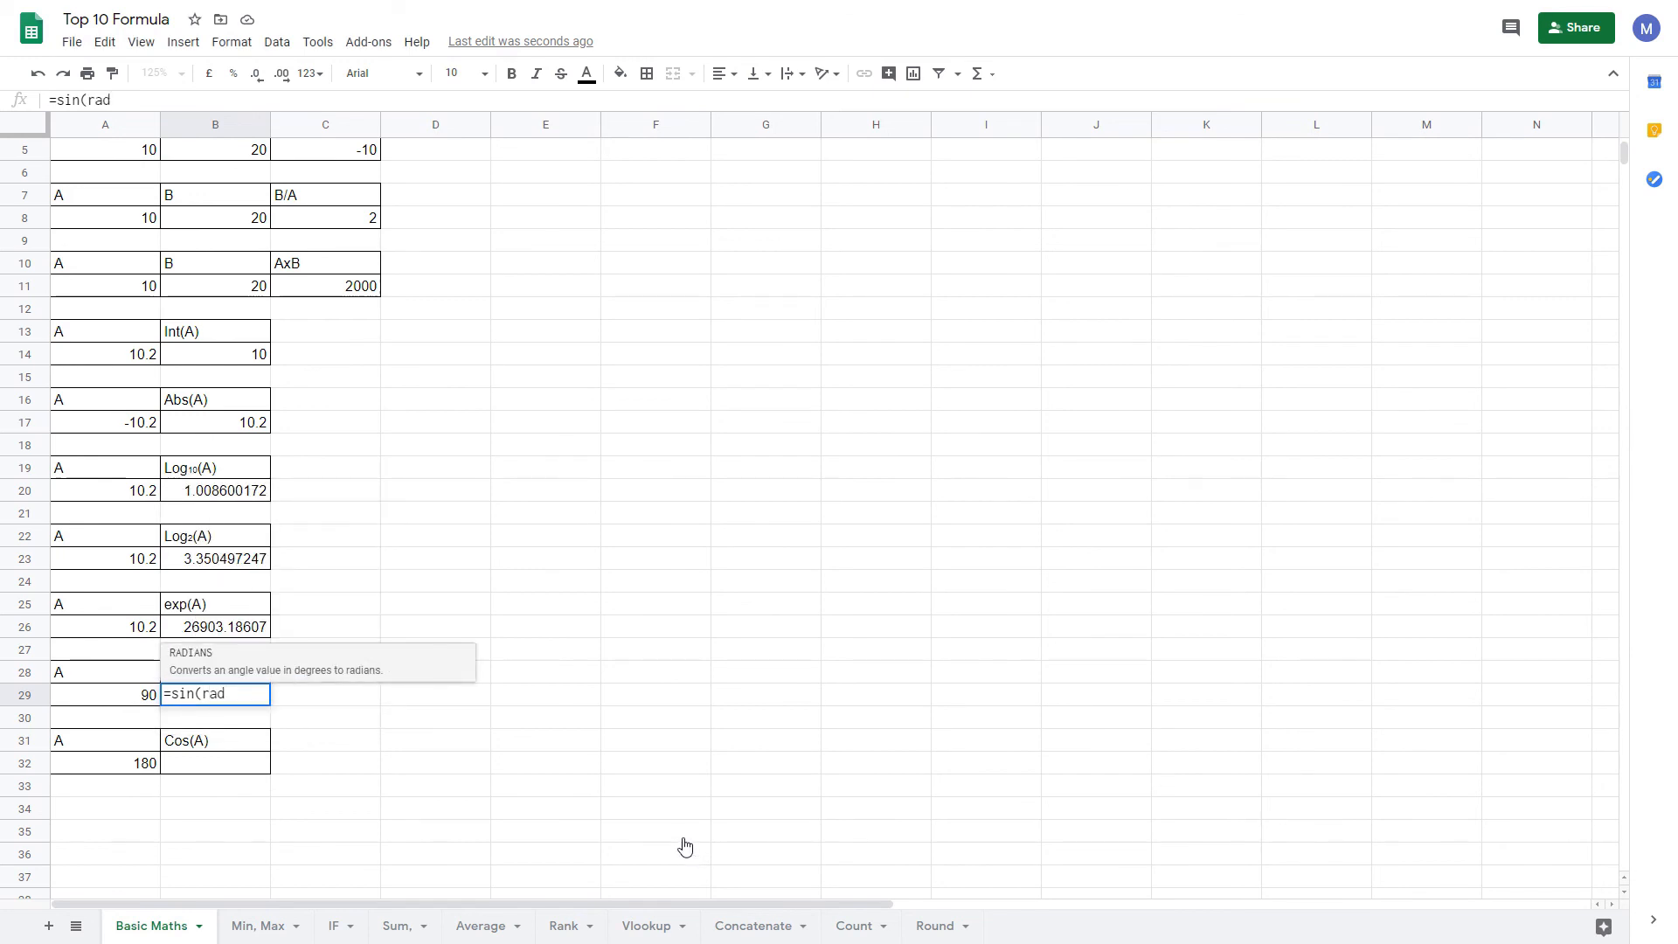
pyautogui.press('Tab')
pyautogui.write('A29')
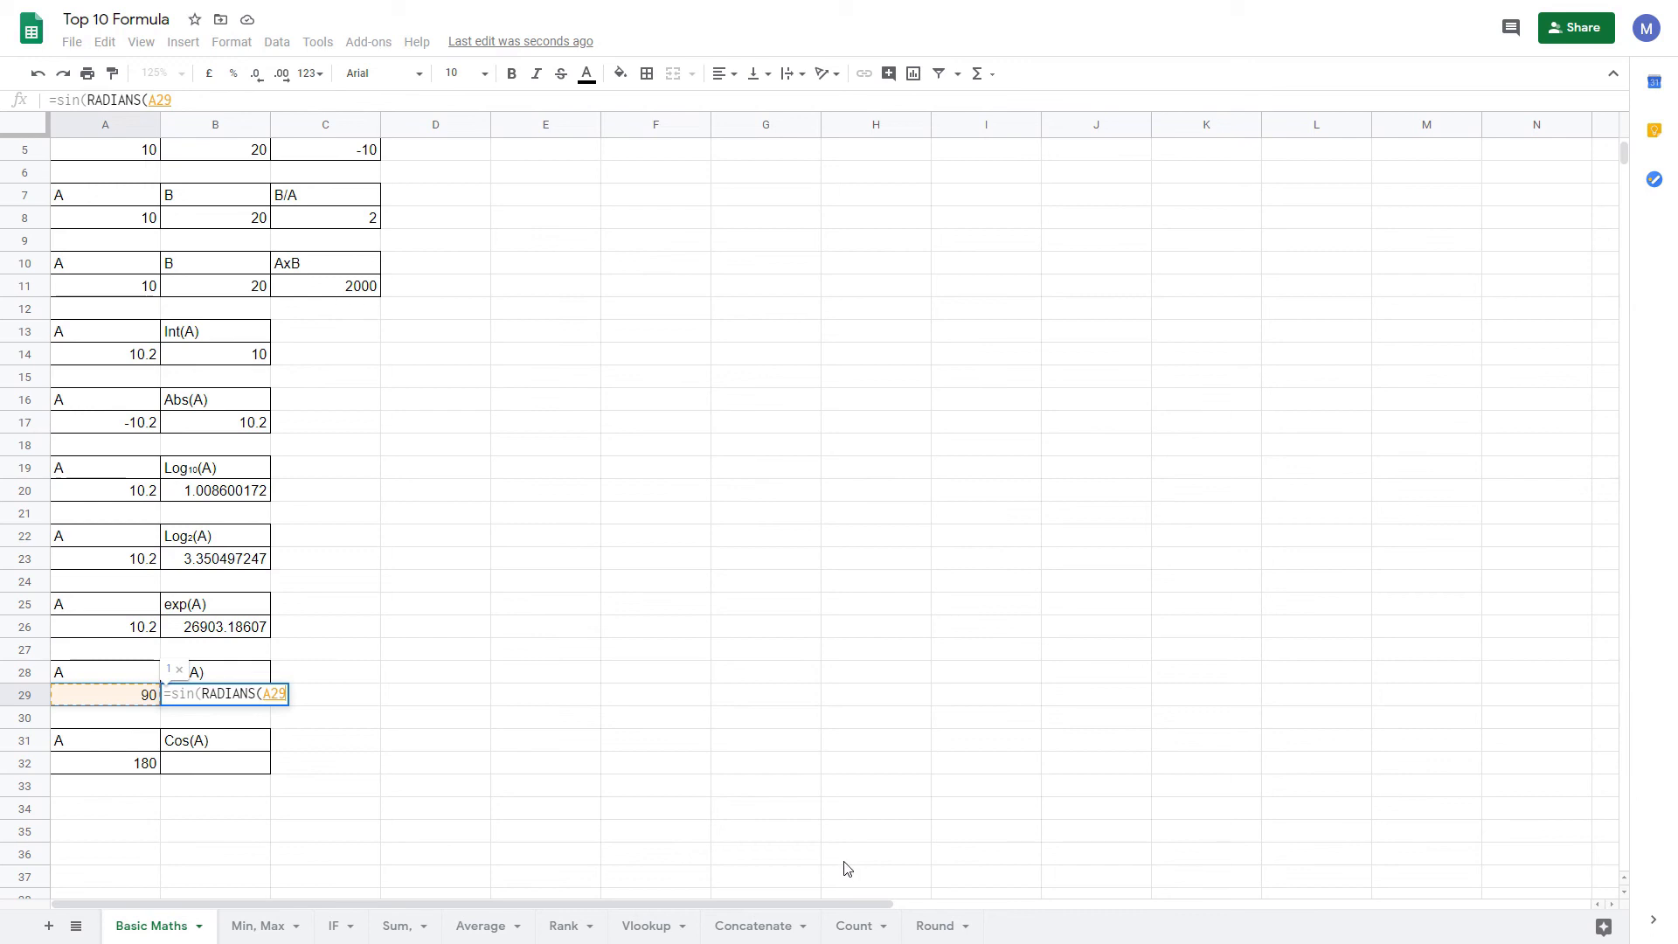
pyautogui.write('))')
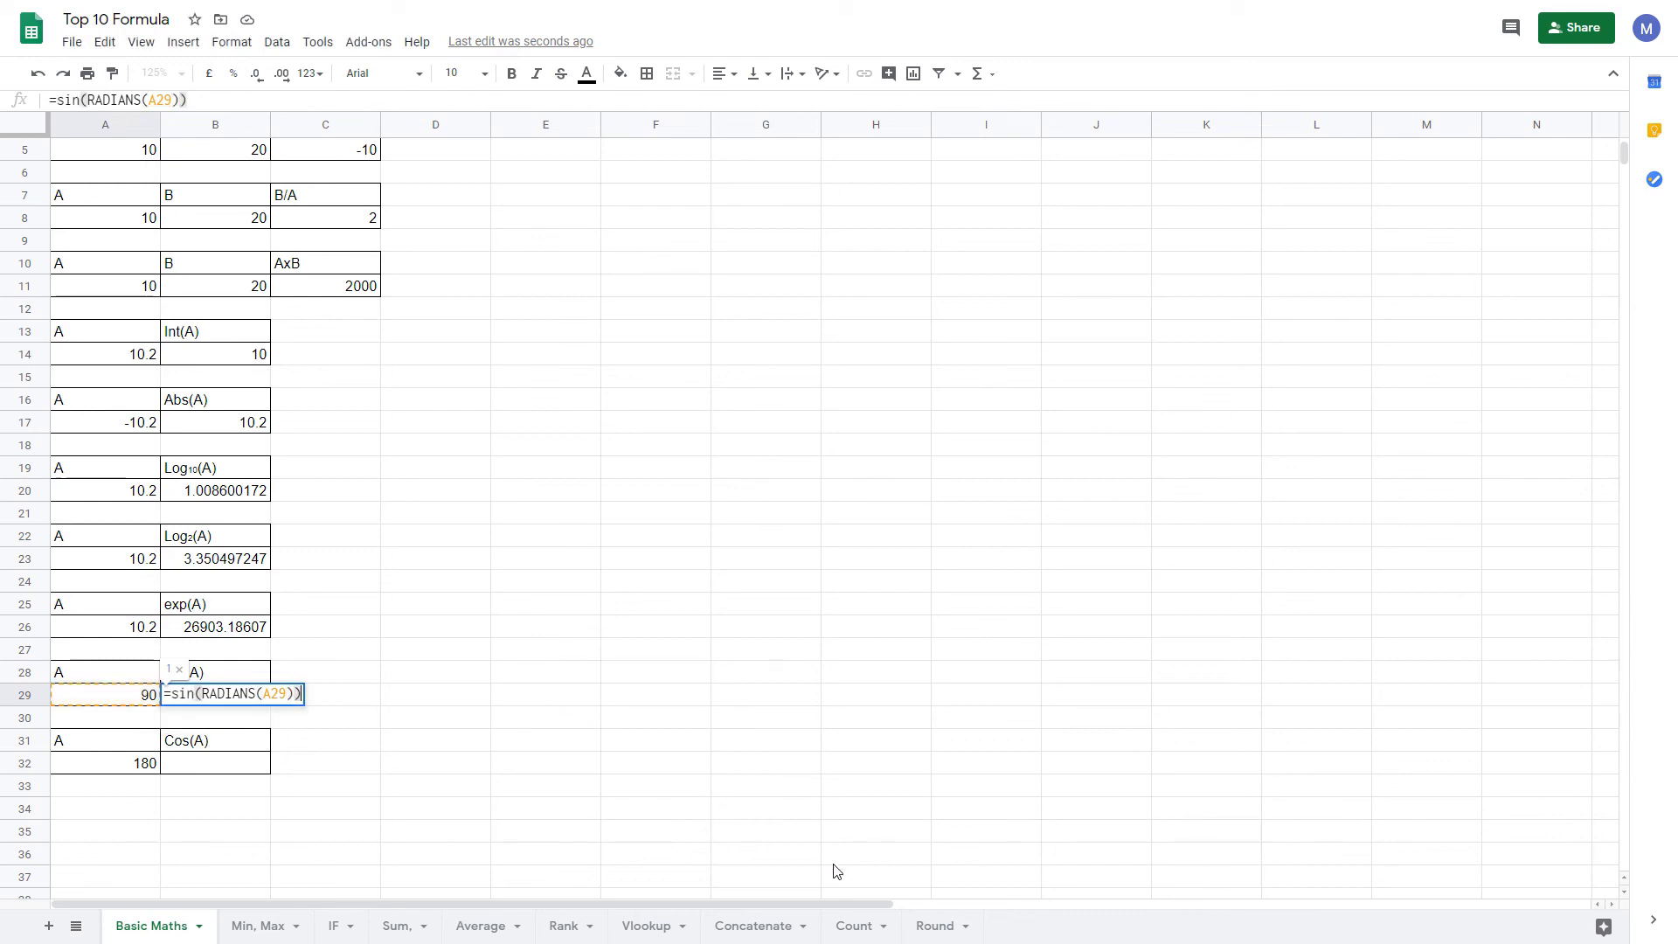
pyautogui.press('Return')
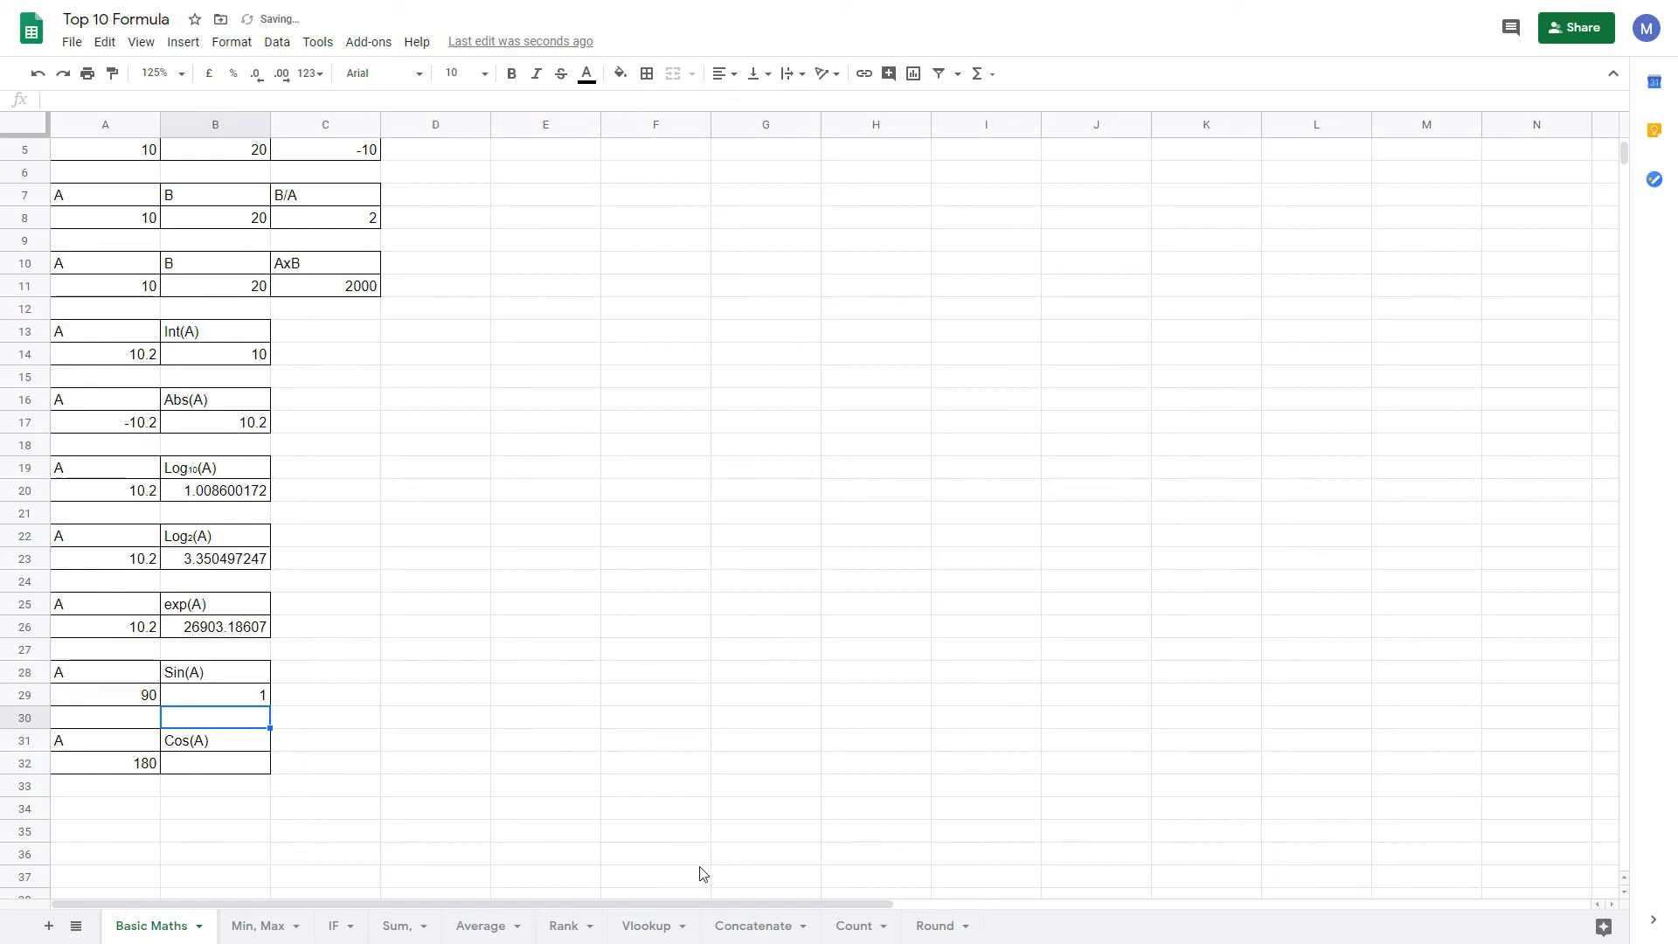
# - Enter the formula =COS(RADIANS(A32)) in cell B32 to get the cosine of A, converting its degrees to radians
pyautogui.press('Up')
pyautogui.press('Down')
pyautogui.press('Down')
pyautogui.press('Down')
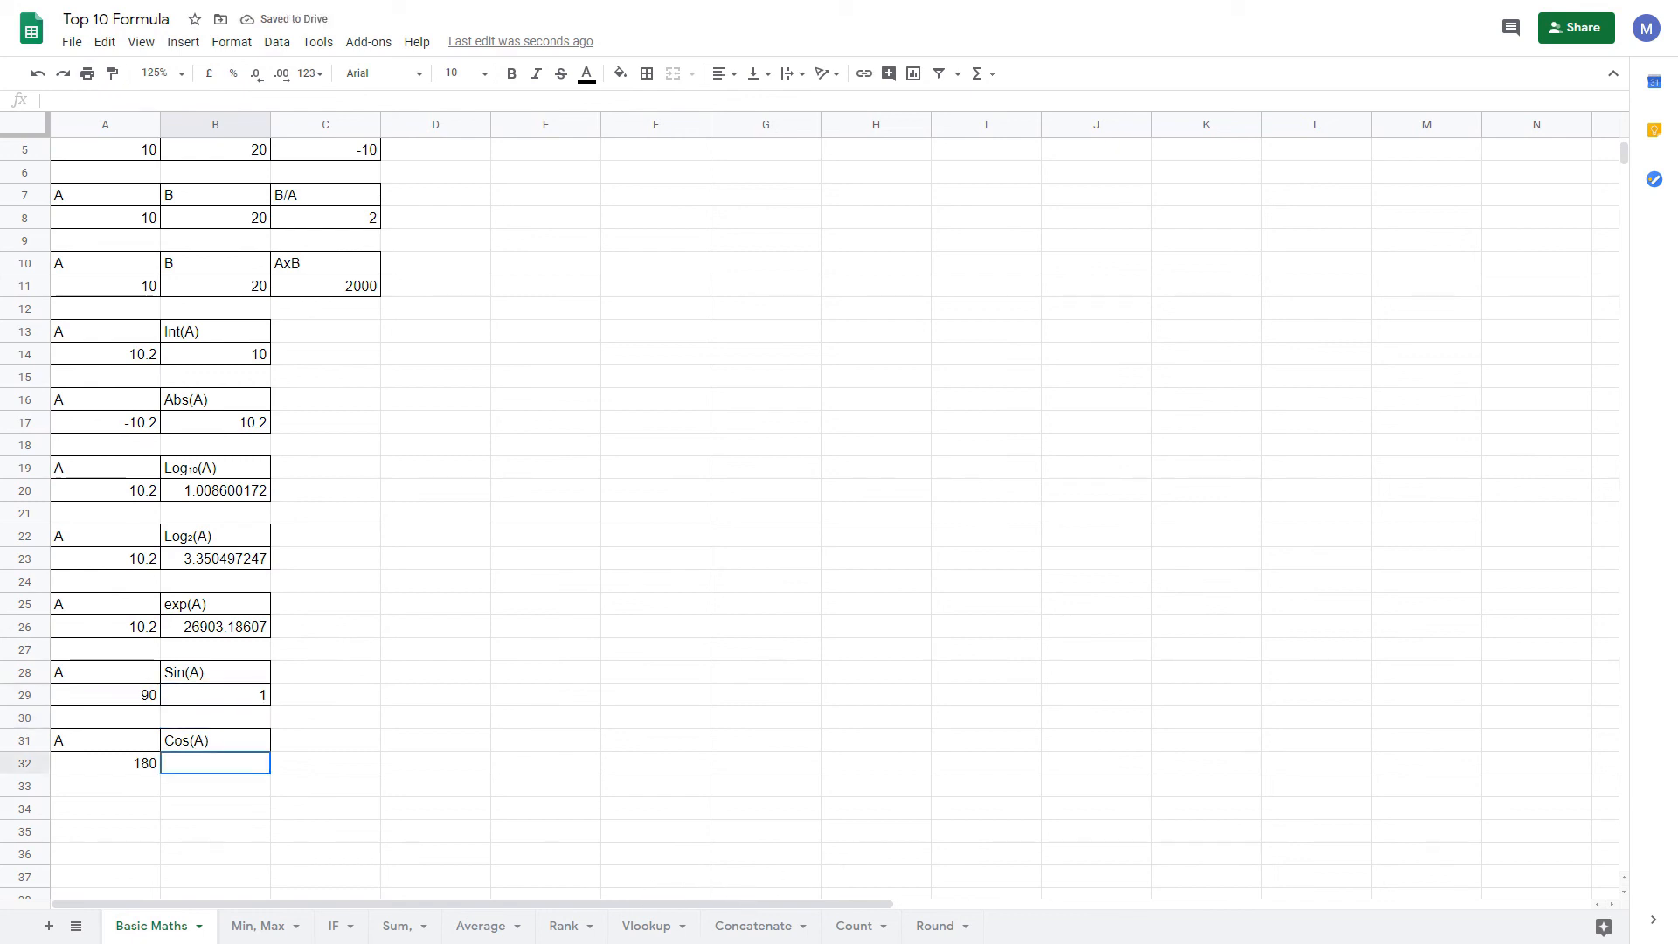
pyautogui.write('=co')
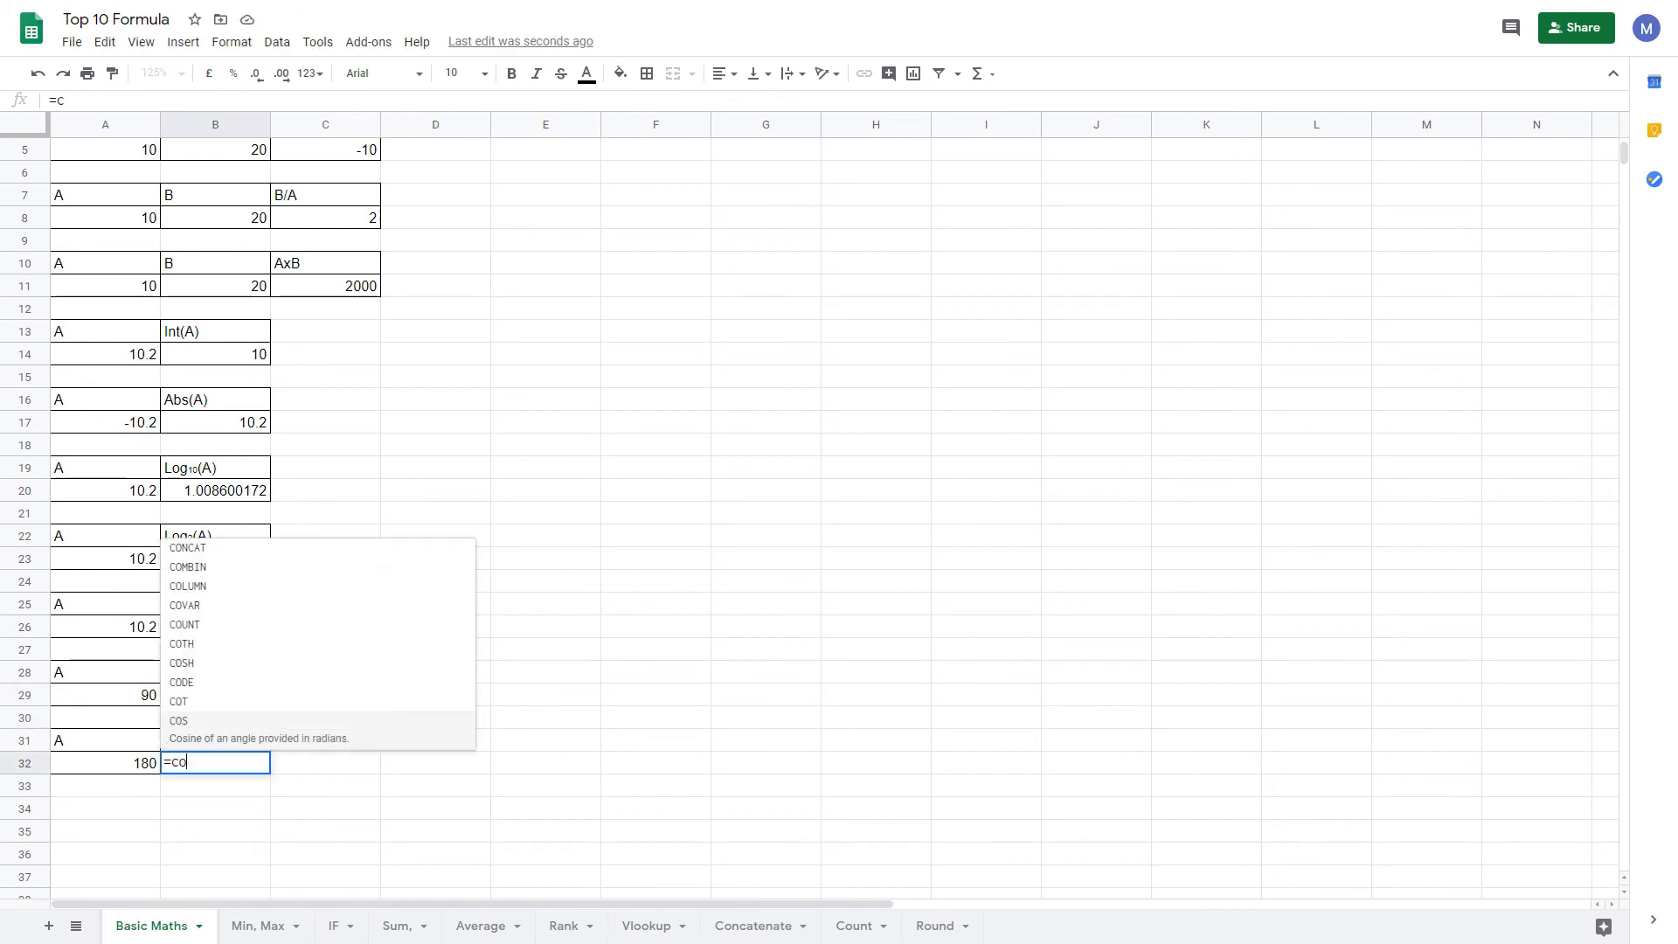
pyautogui.write('s')
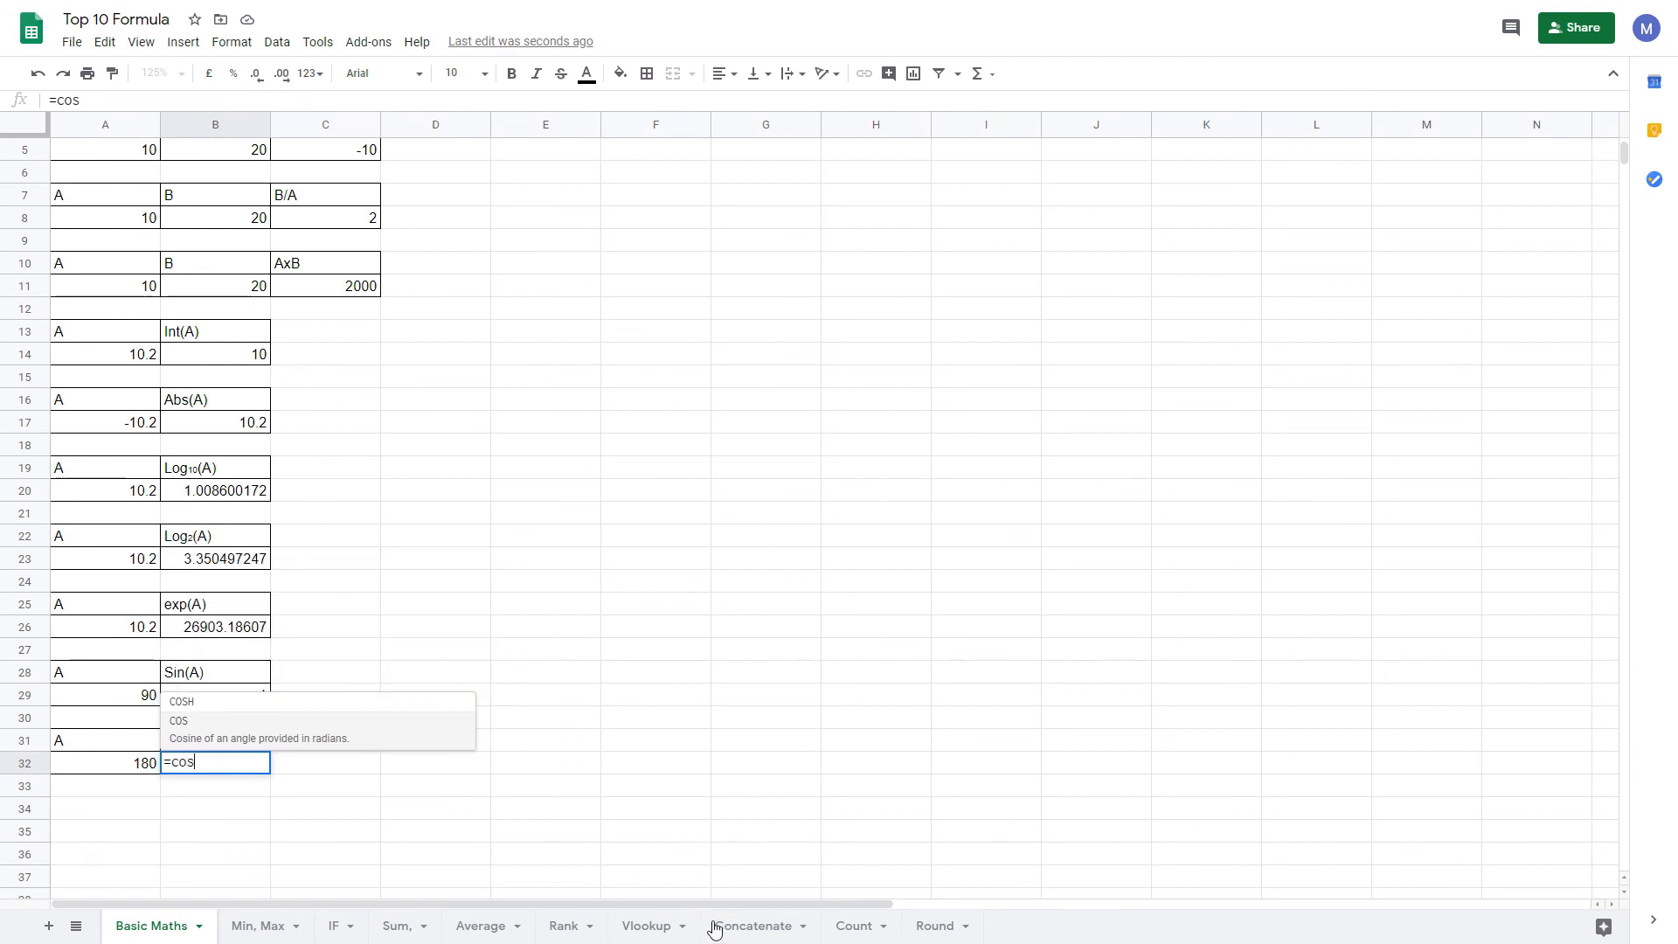
pyautogui.press('Tab')
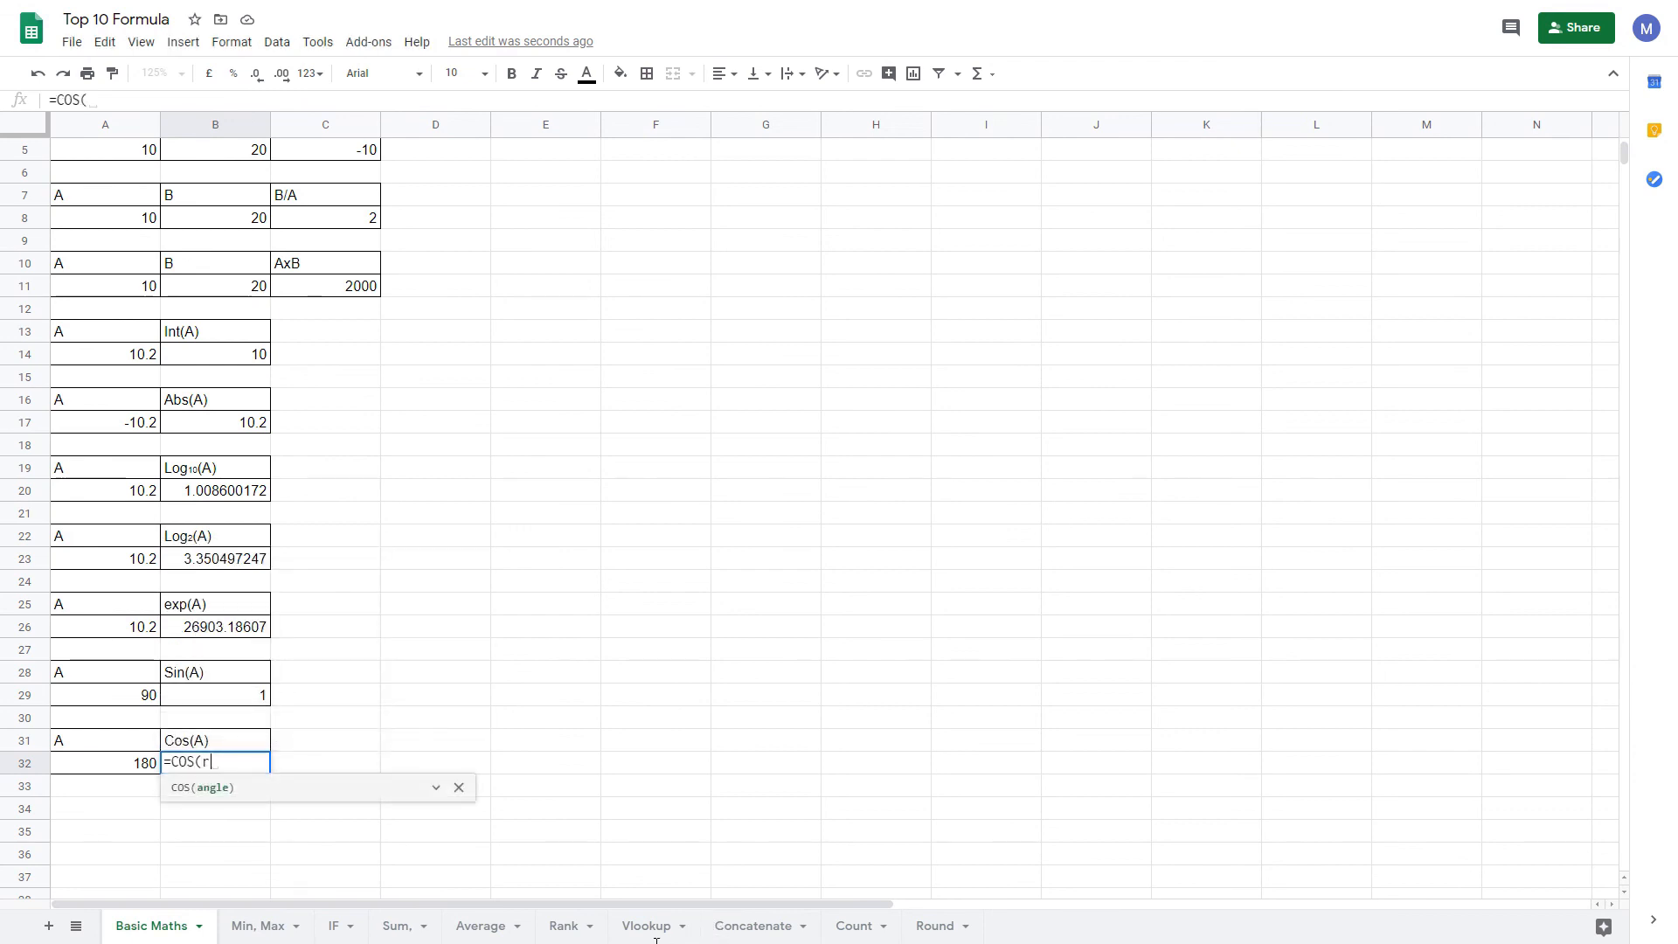
pyautogui.write('rad')
pyautogui.press('Tab')
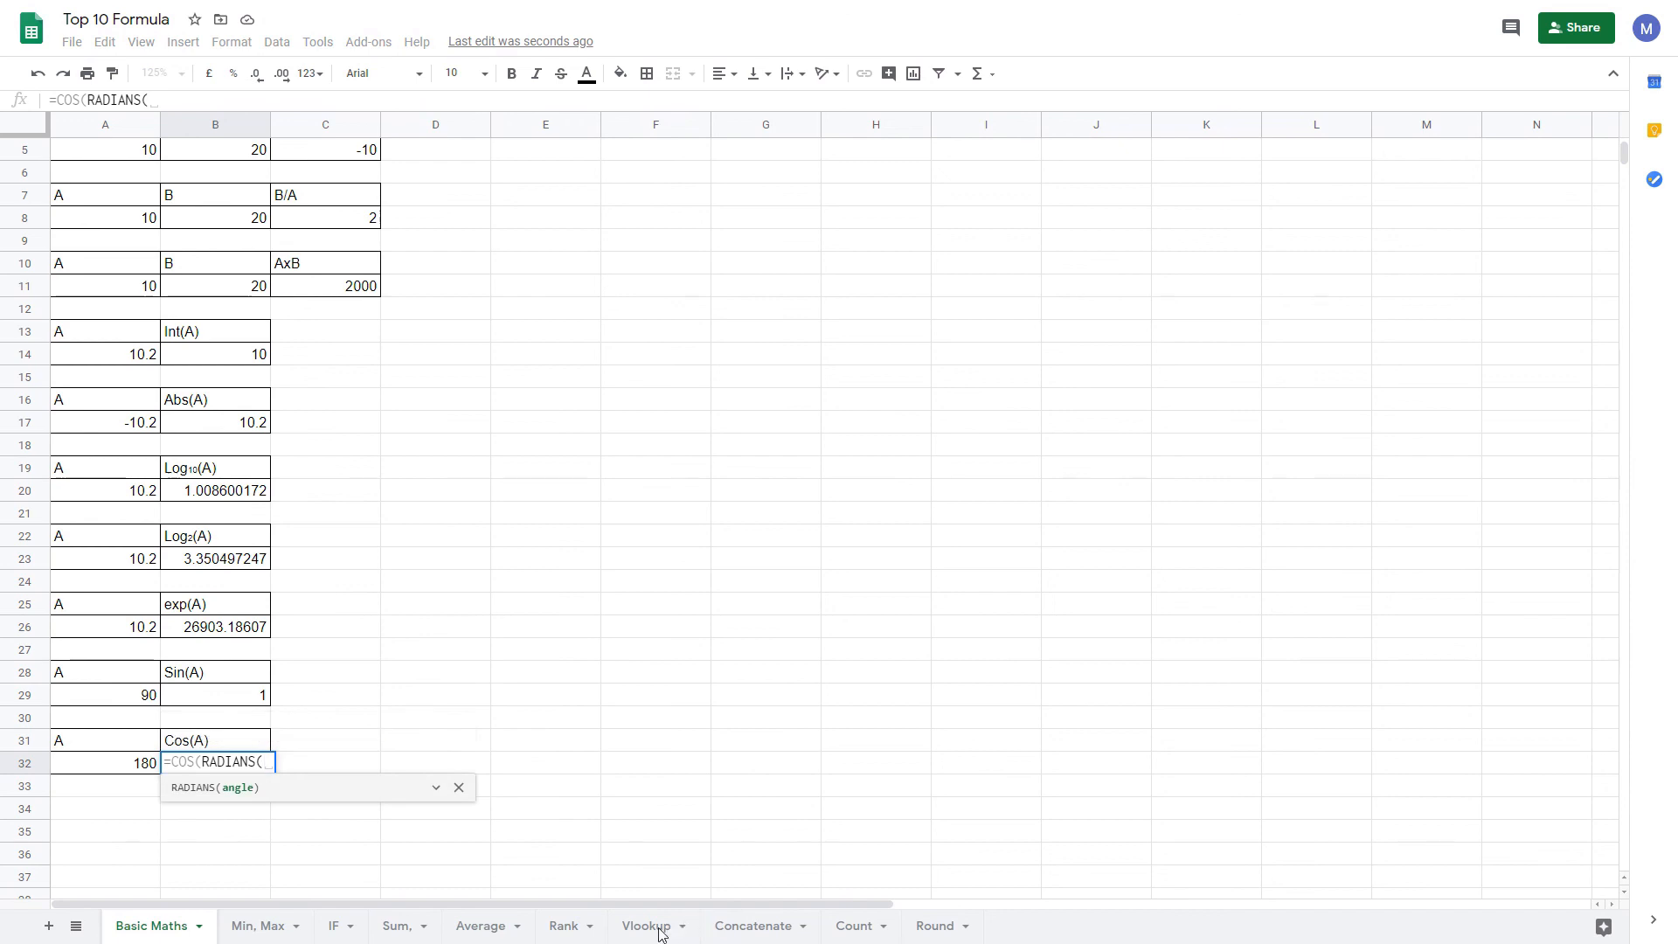
pyautogui.press('Left')
pyautogui.write('))')
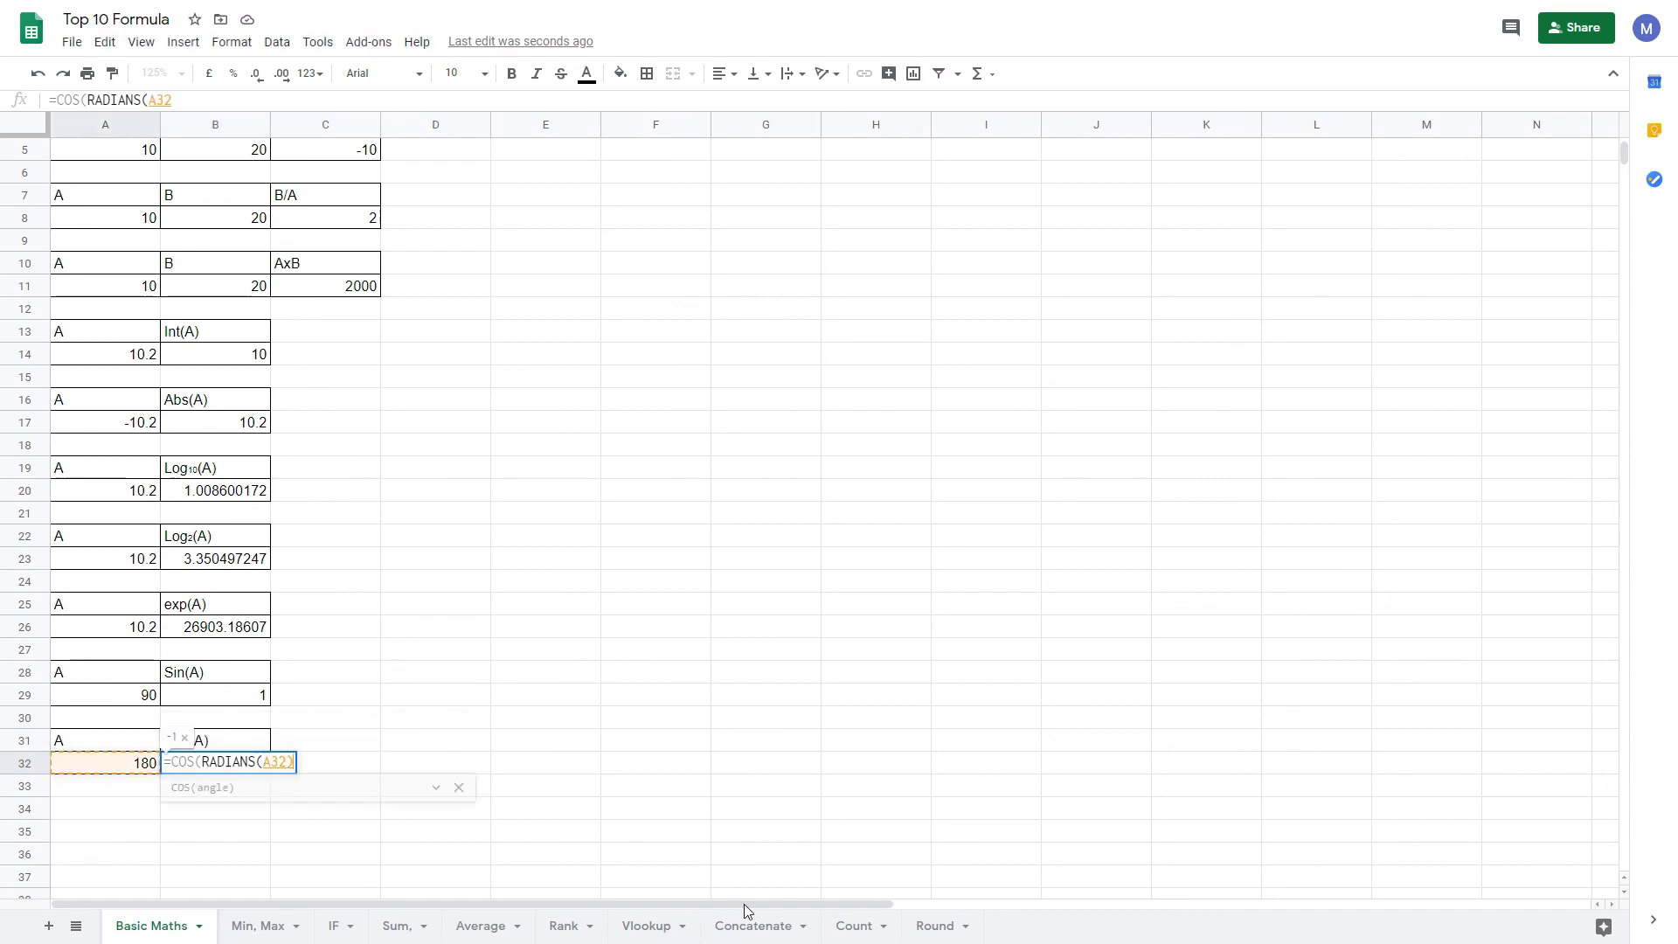
pyautogui.press('Return')
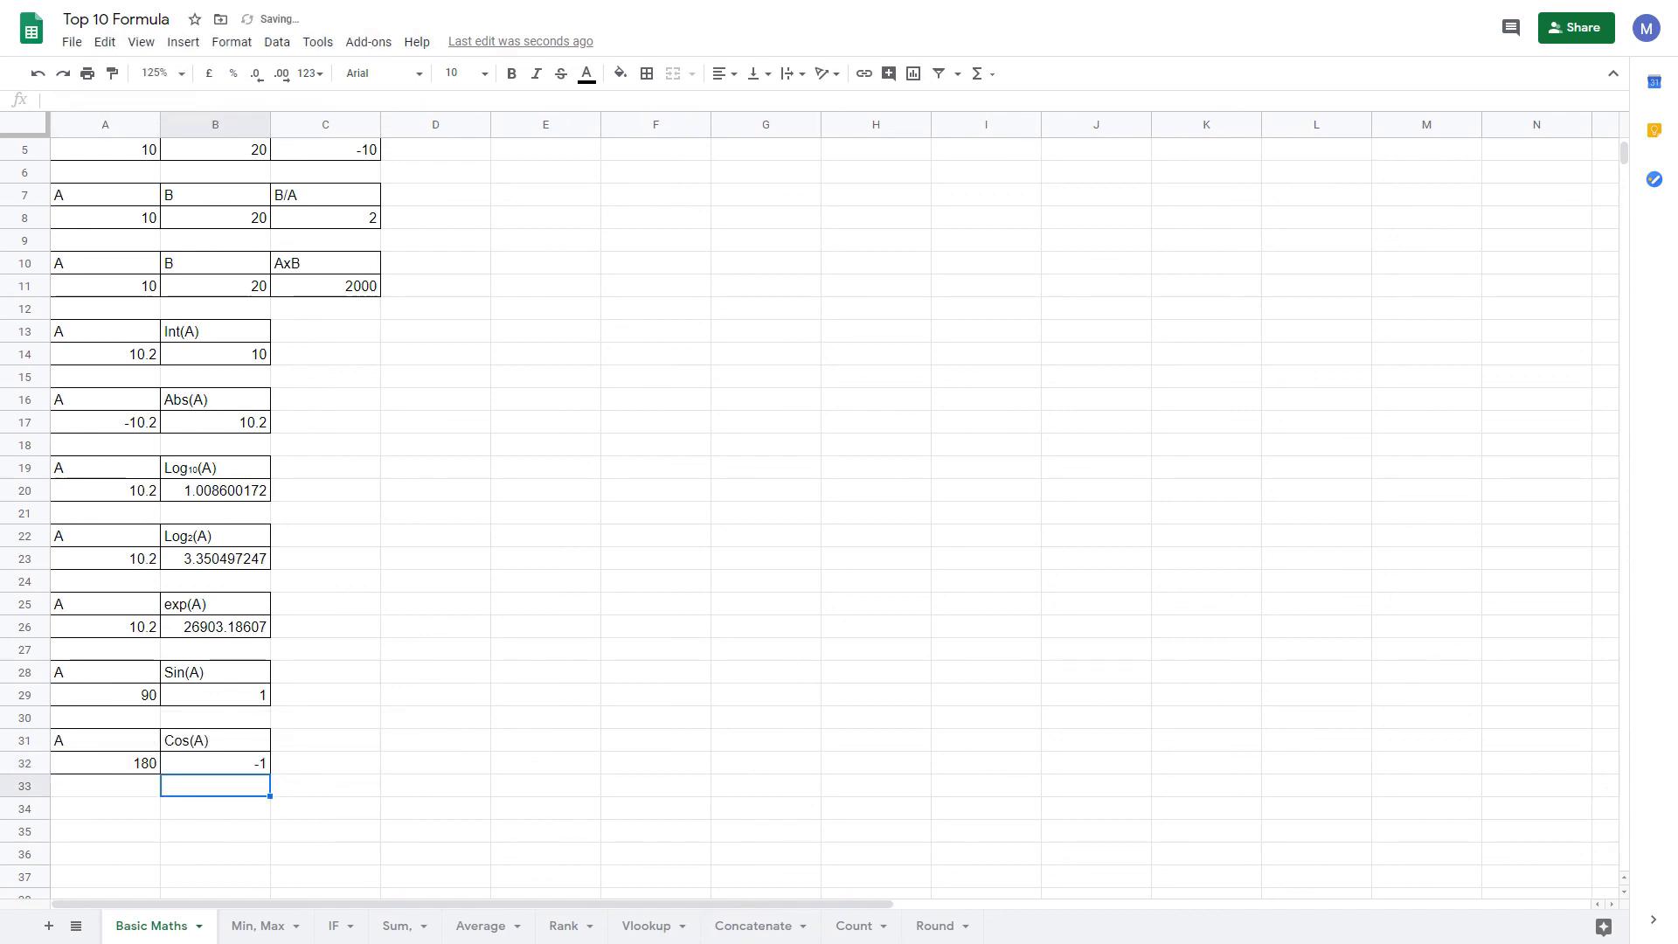
# - Replace the RADIANS(A32) argument in cell B32 with PI()/2, making the formula =COS(PI()/2)
pyautogui.press('Up')
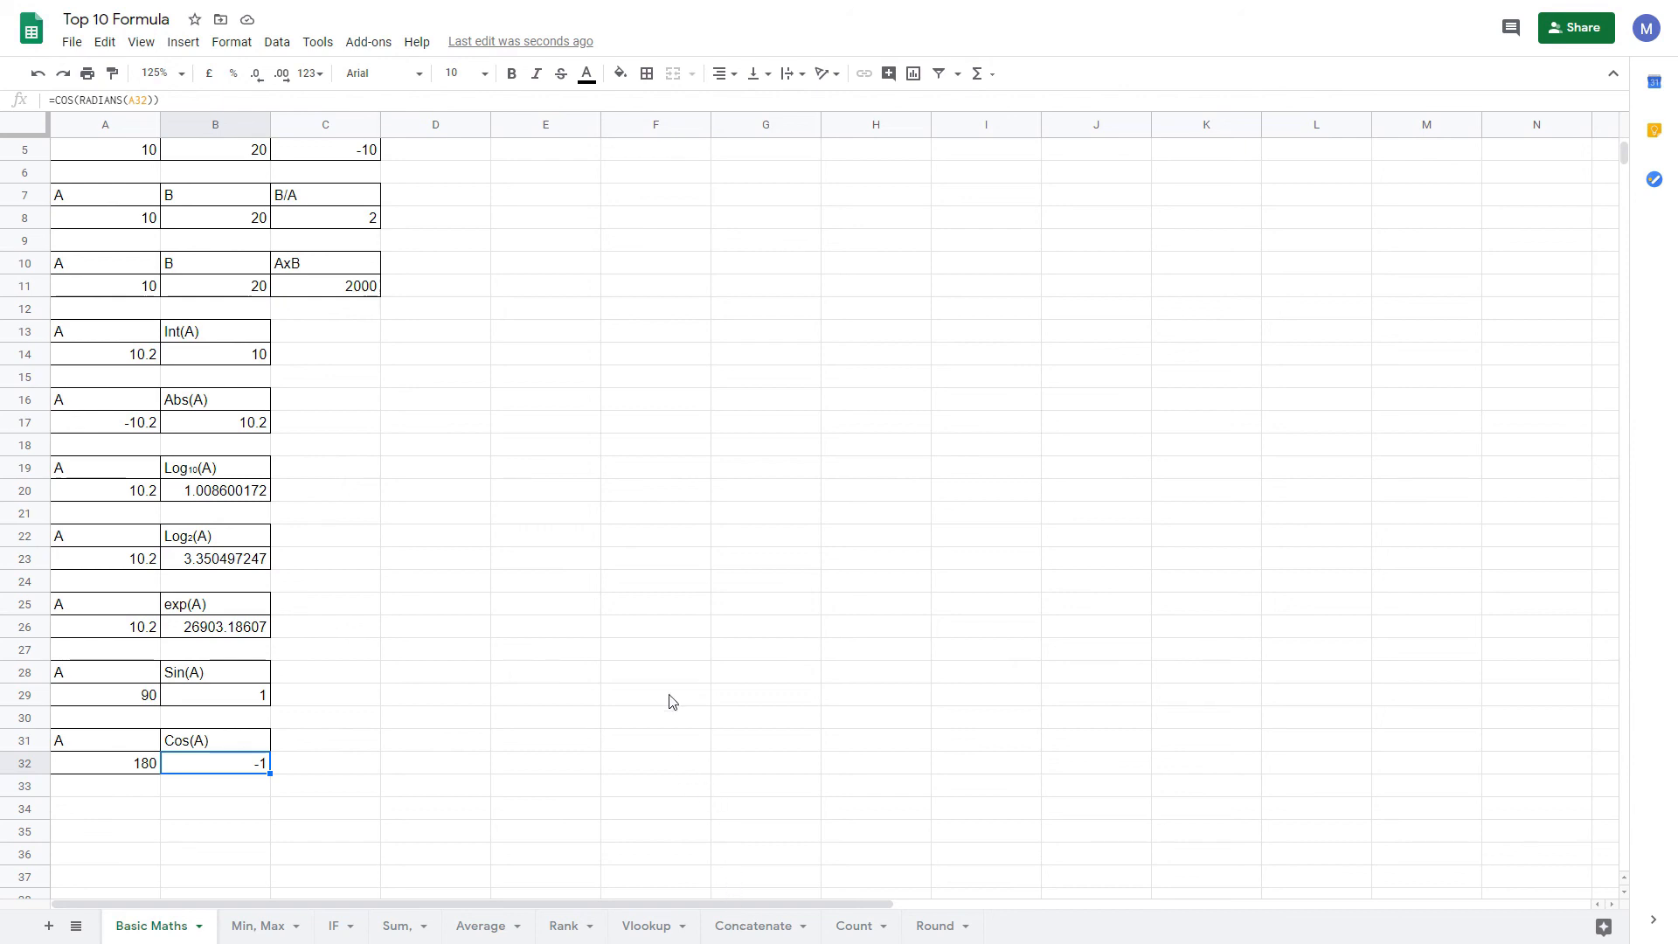
pyautogui.moveTo(525, 127); pyautogui.dragTo(612, 127)
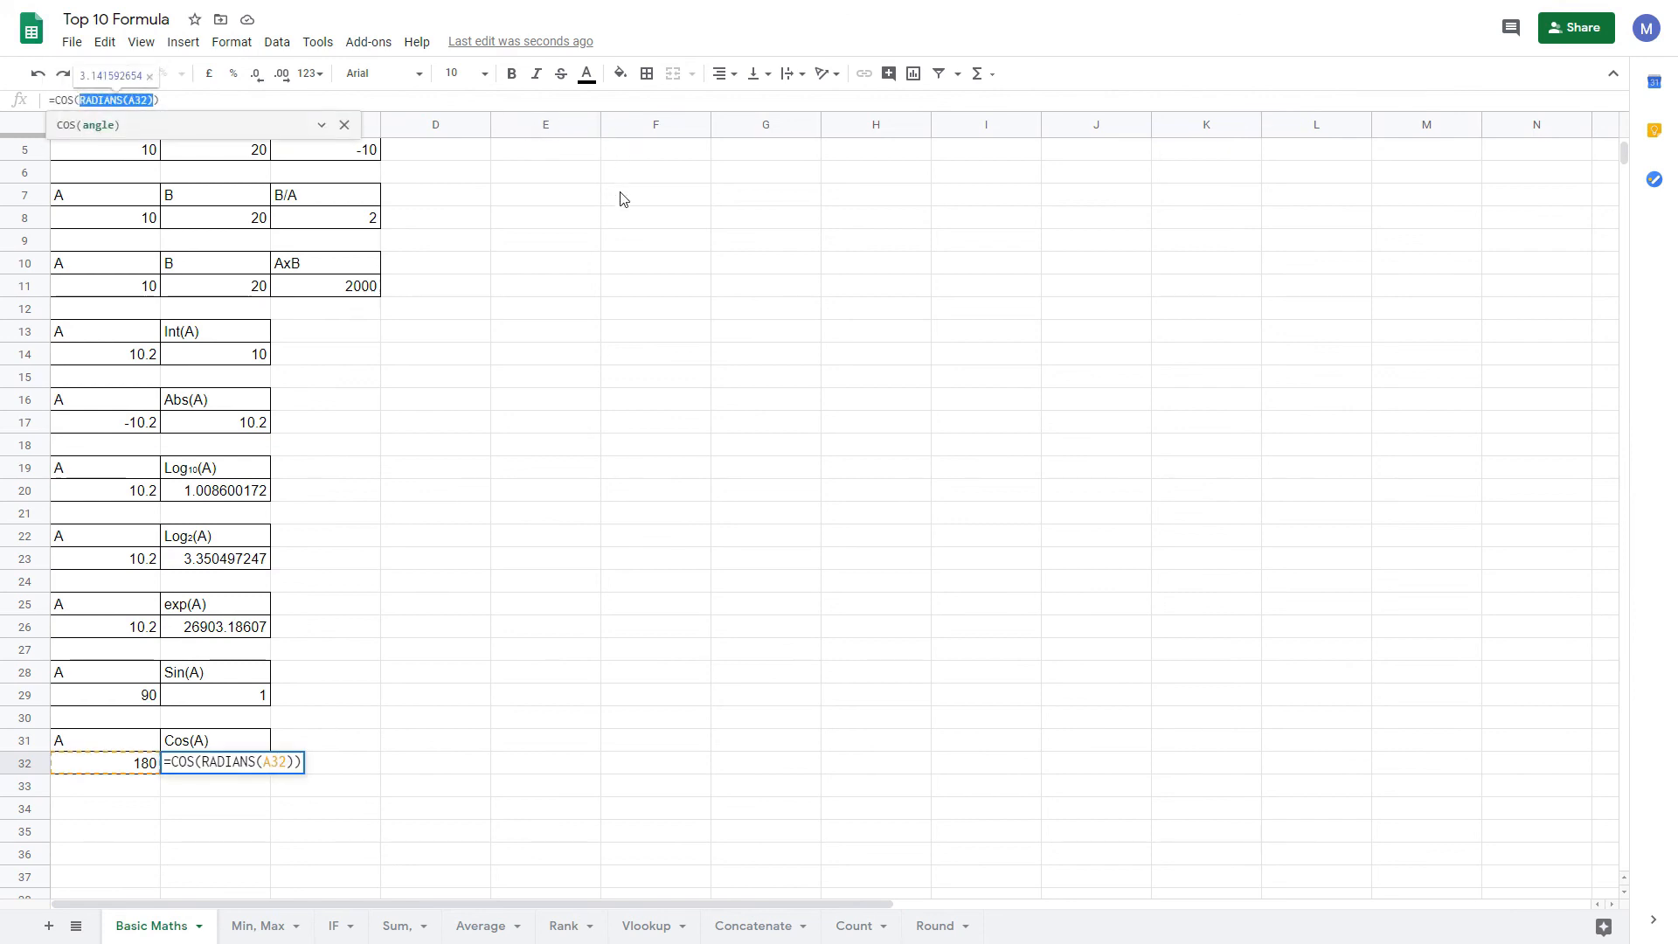
pyautogui.press('BackSpace')
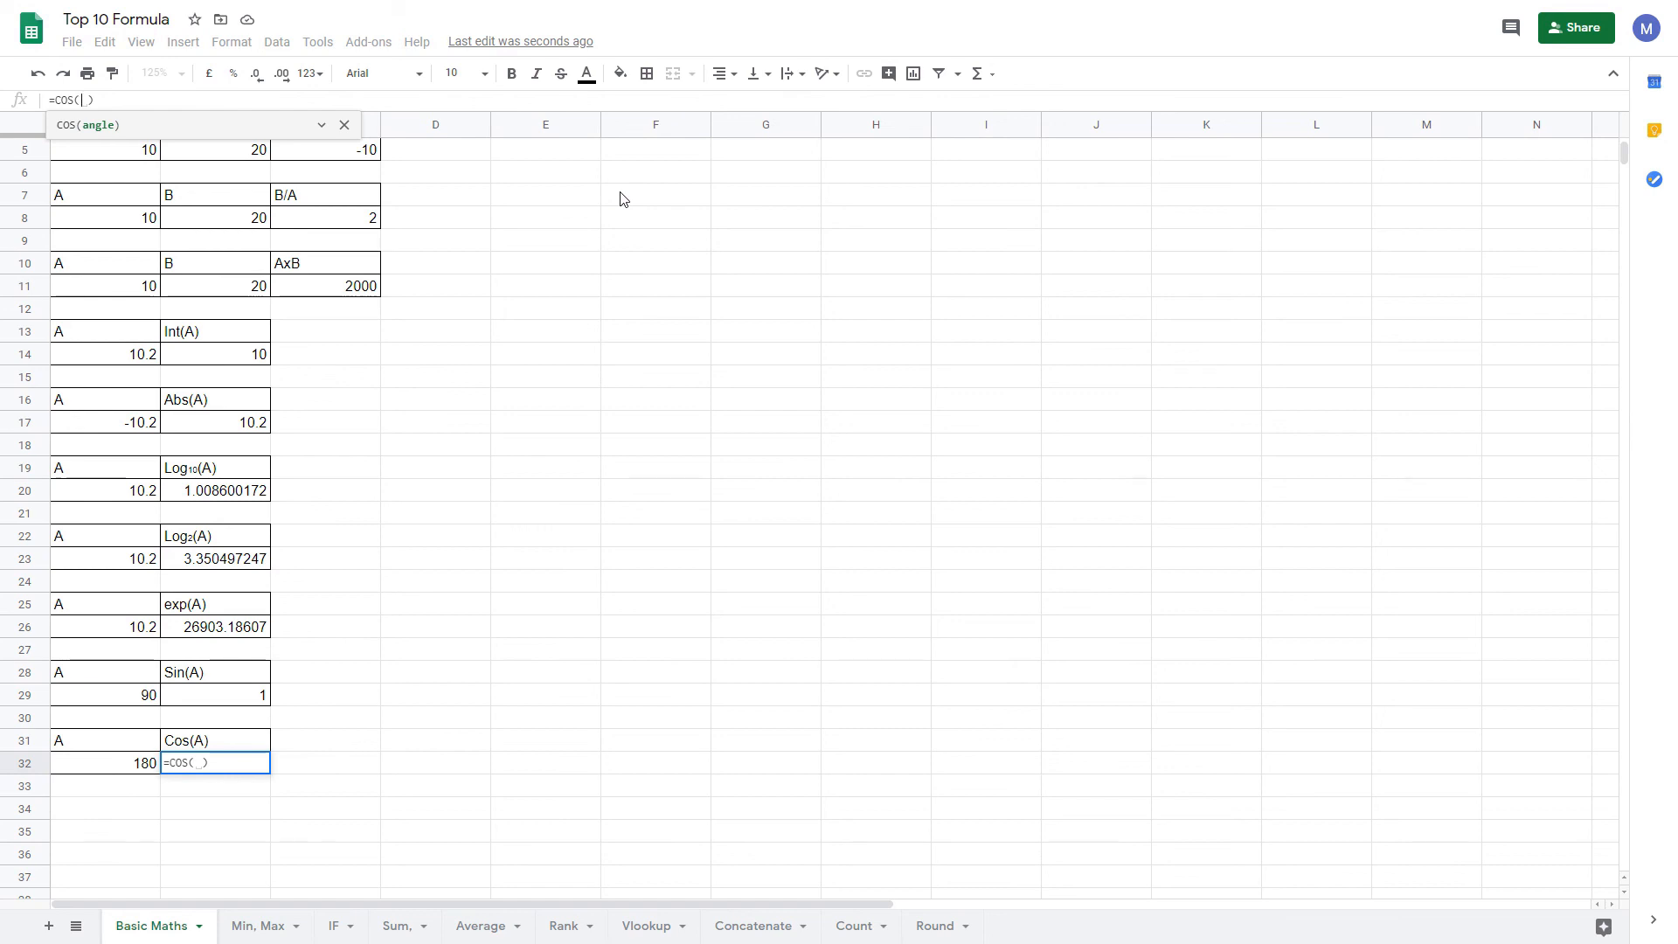
pyautogui.write('PI(')
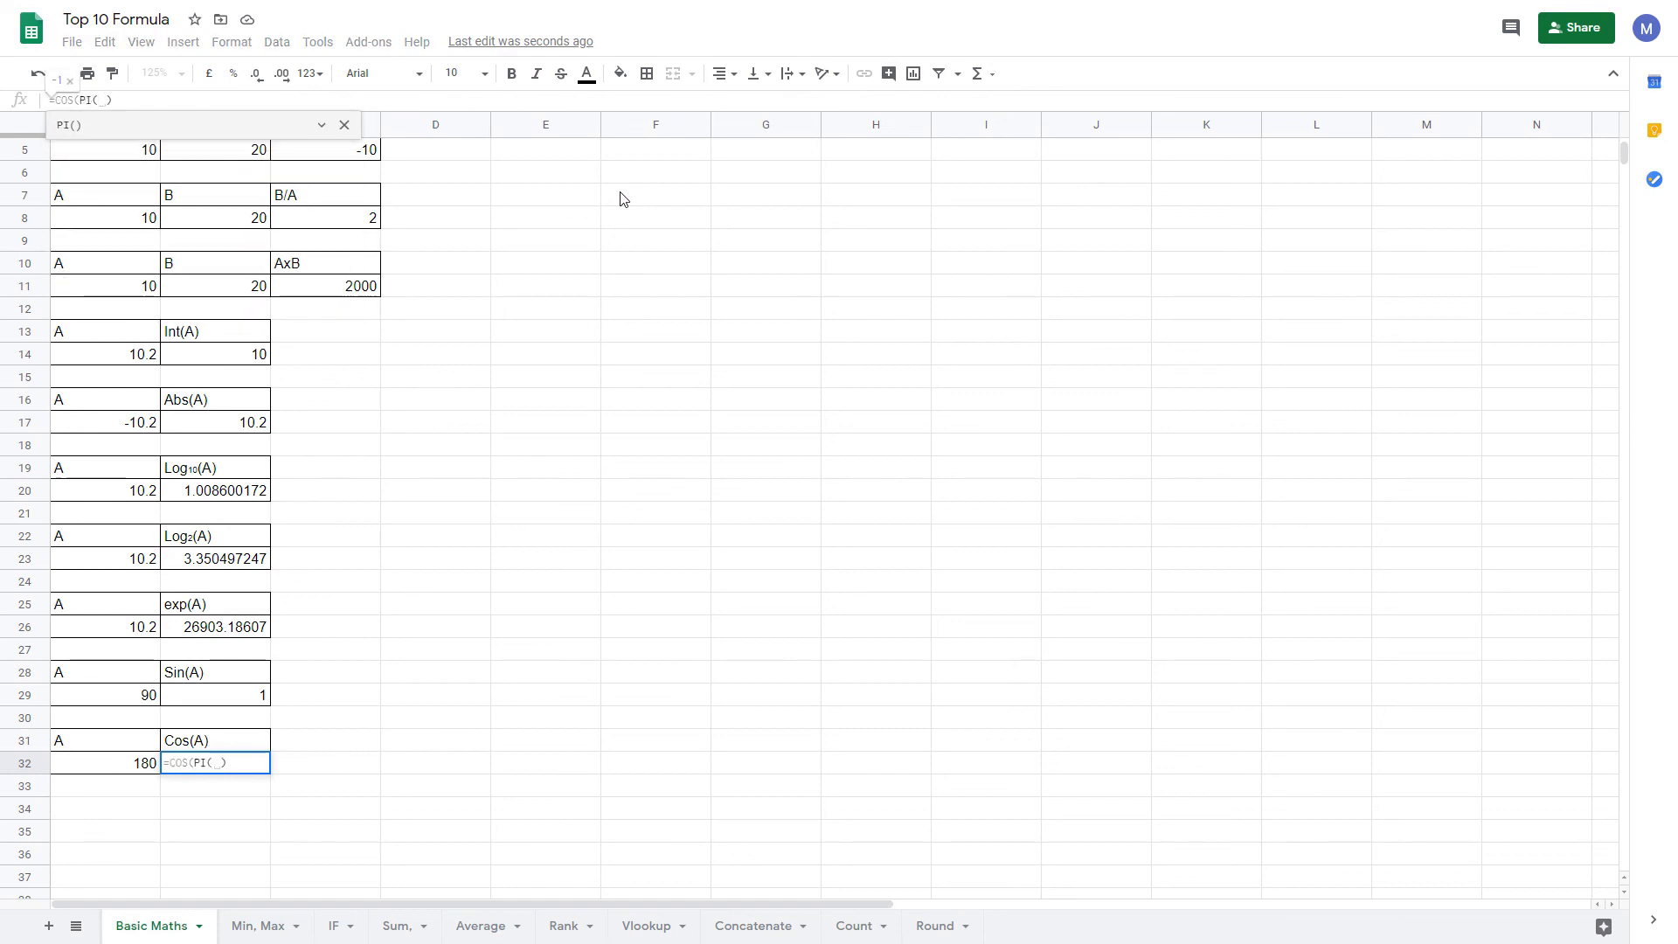
pyautogui.write(')')
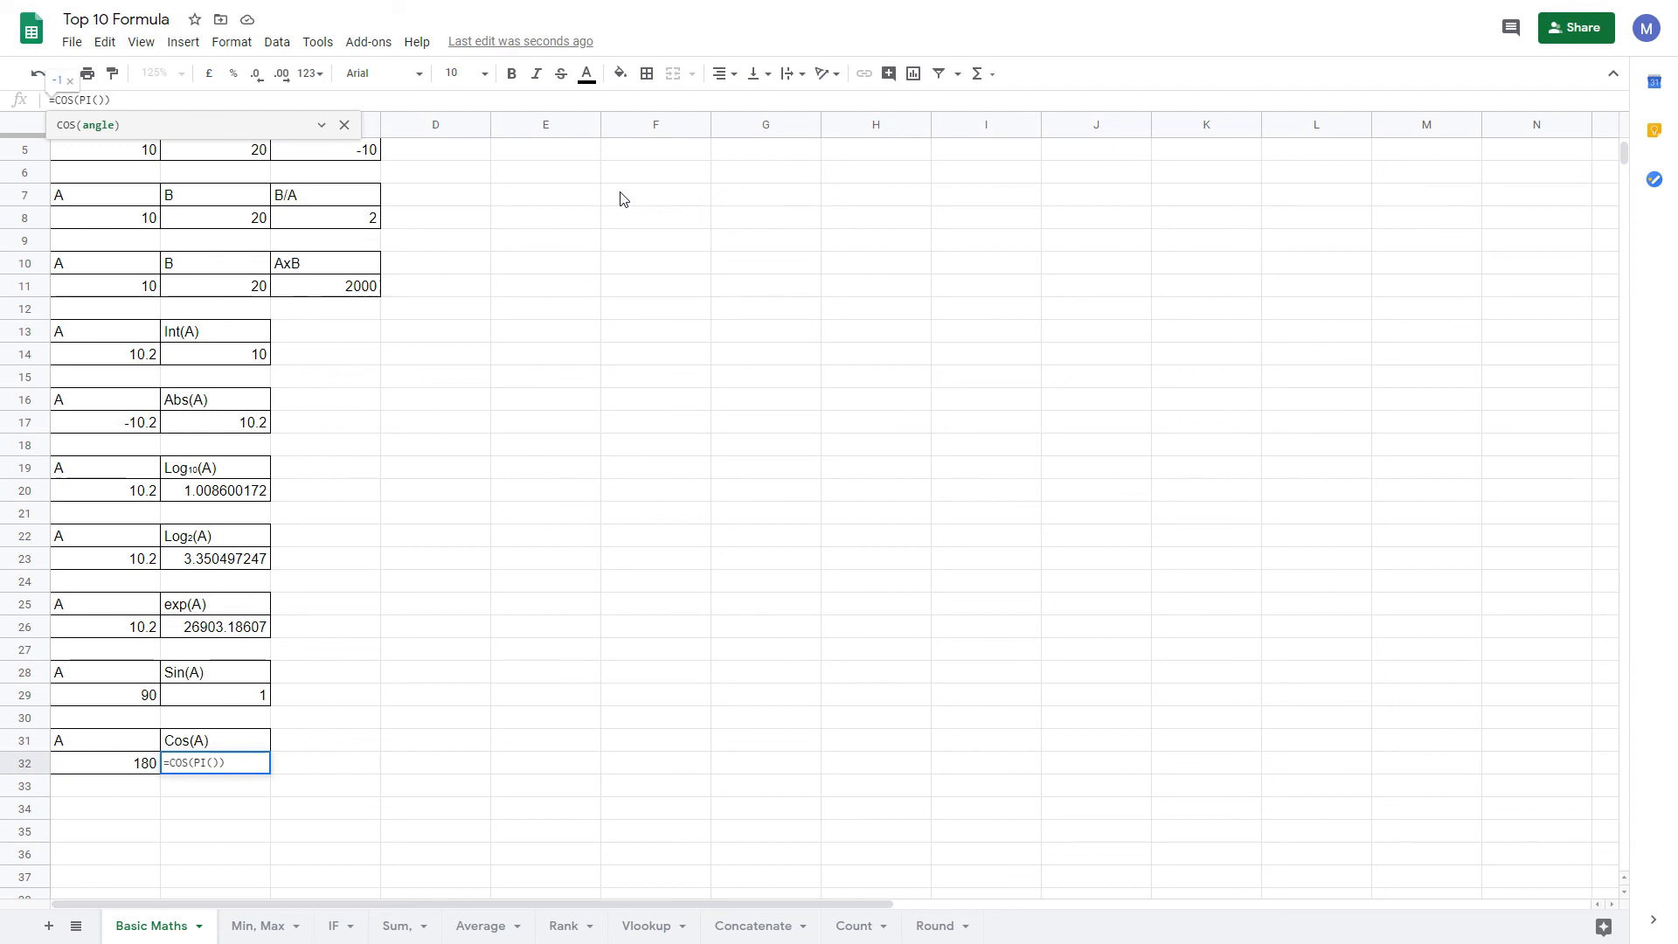
pyautogui.write('/2')
pyautogui.press('Return')
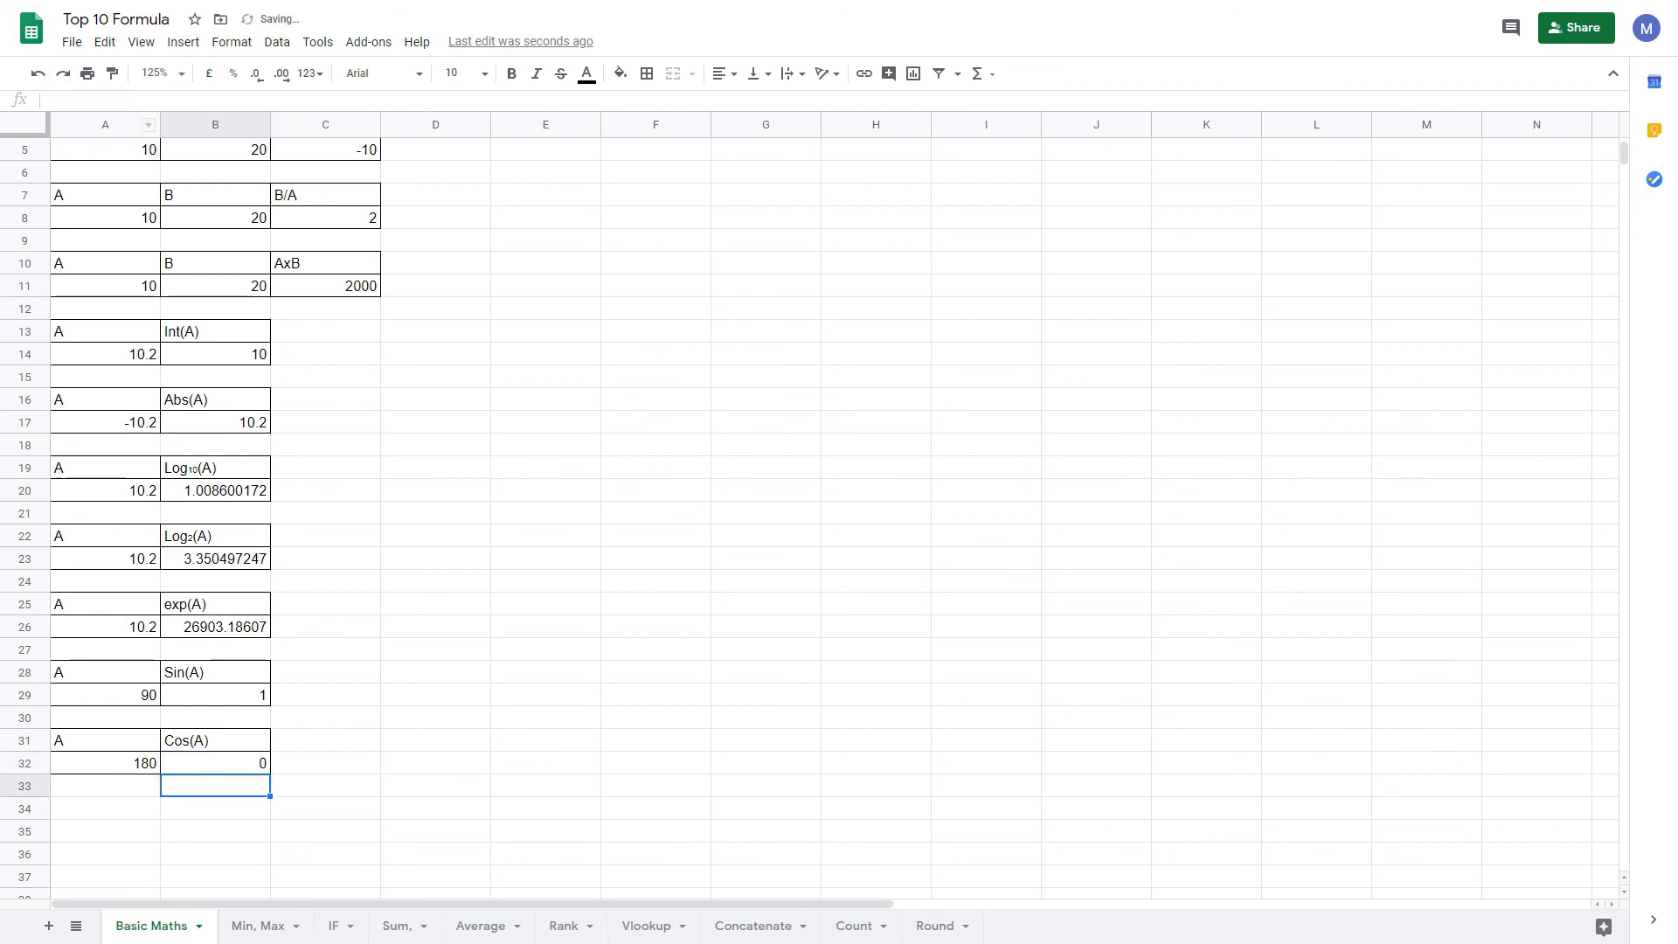
# - Review the PI() part of the cosine formula in cell B32 and close the cell
pyautogui.press('Up')
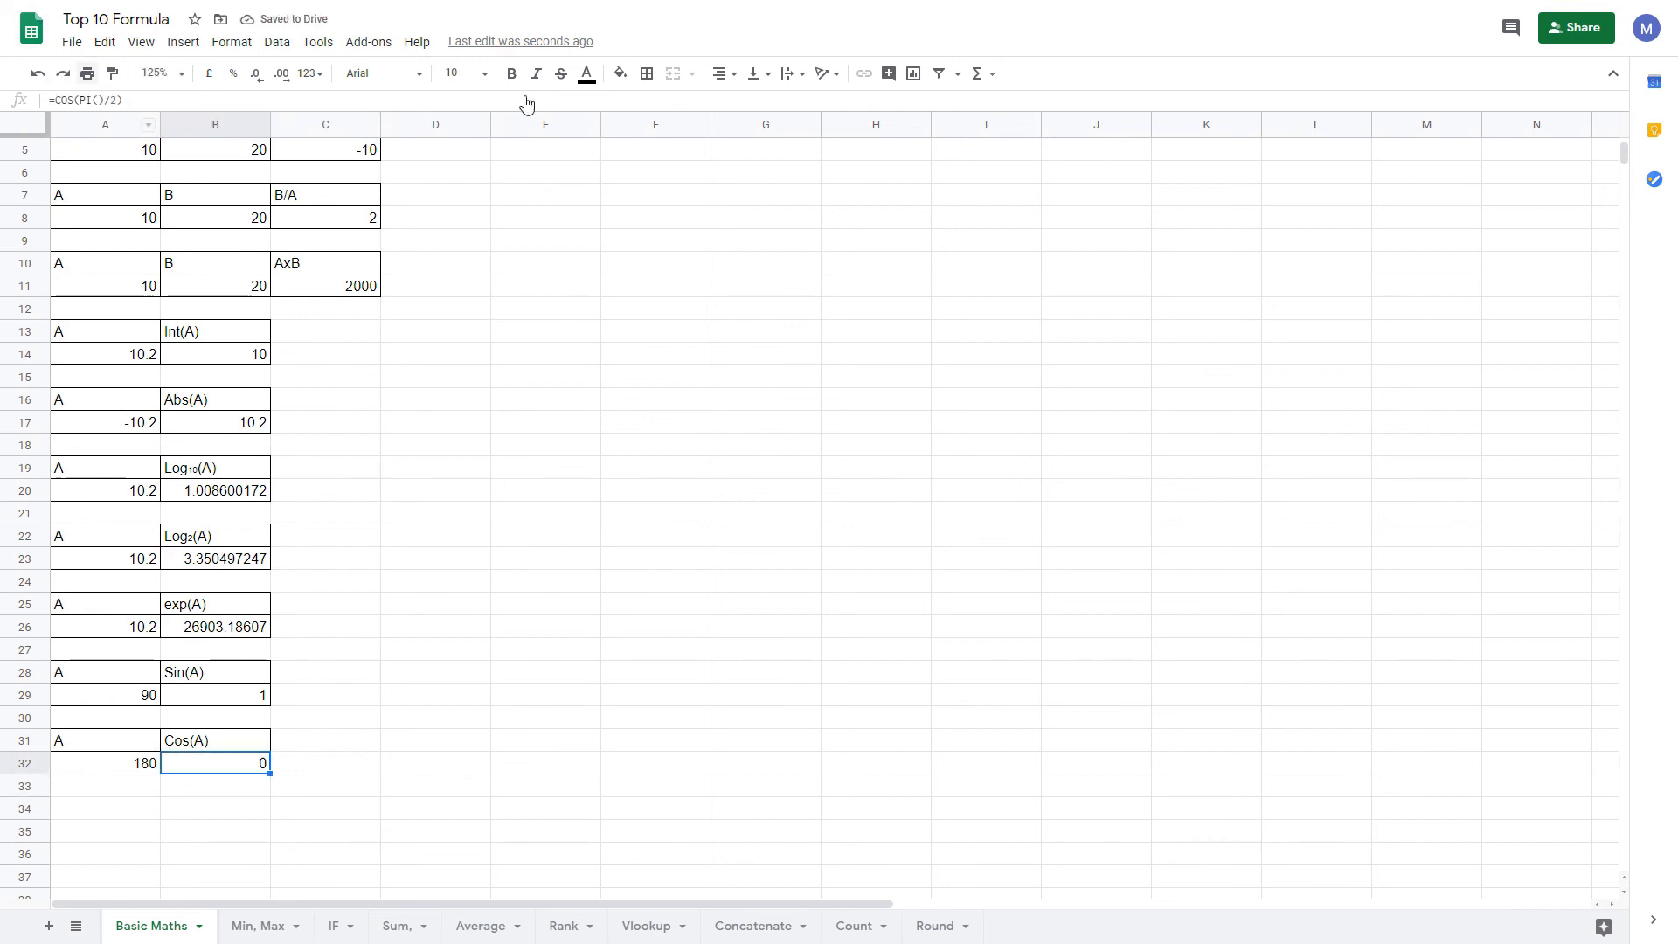
pyautogui.press('Return')
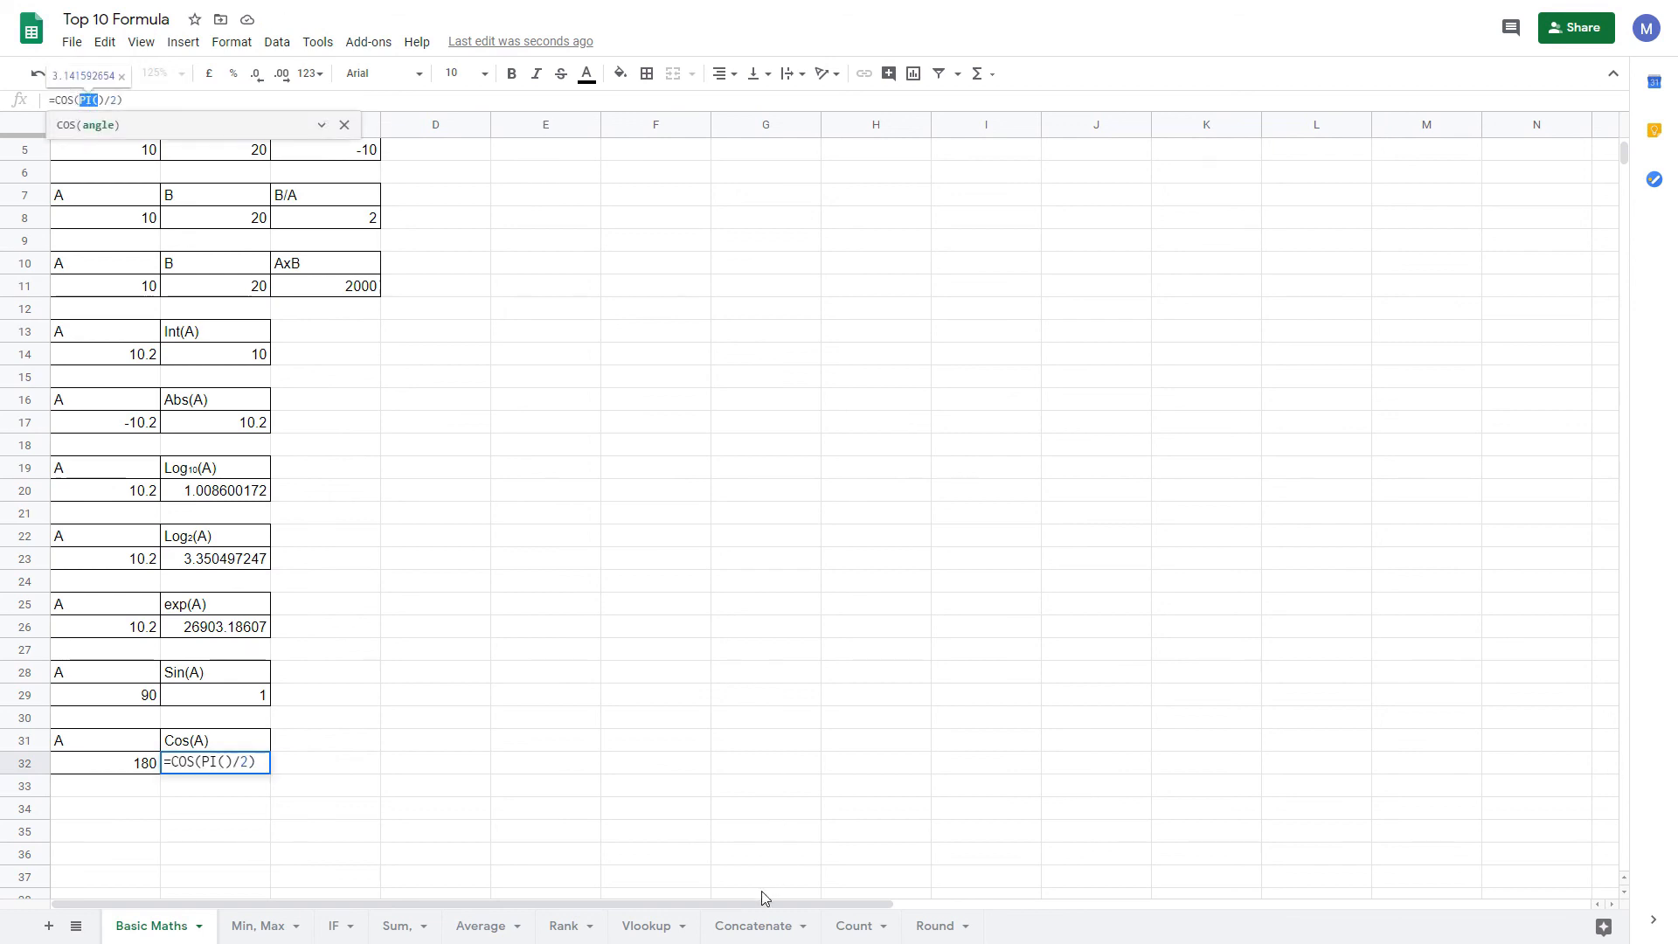
pyautogui.press('Left')
pyautogui.press('Return')
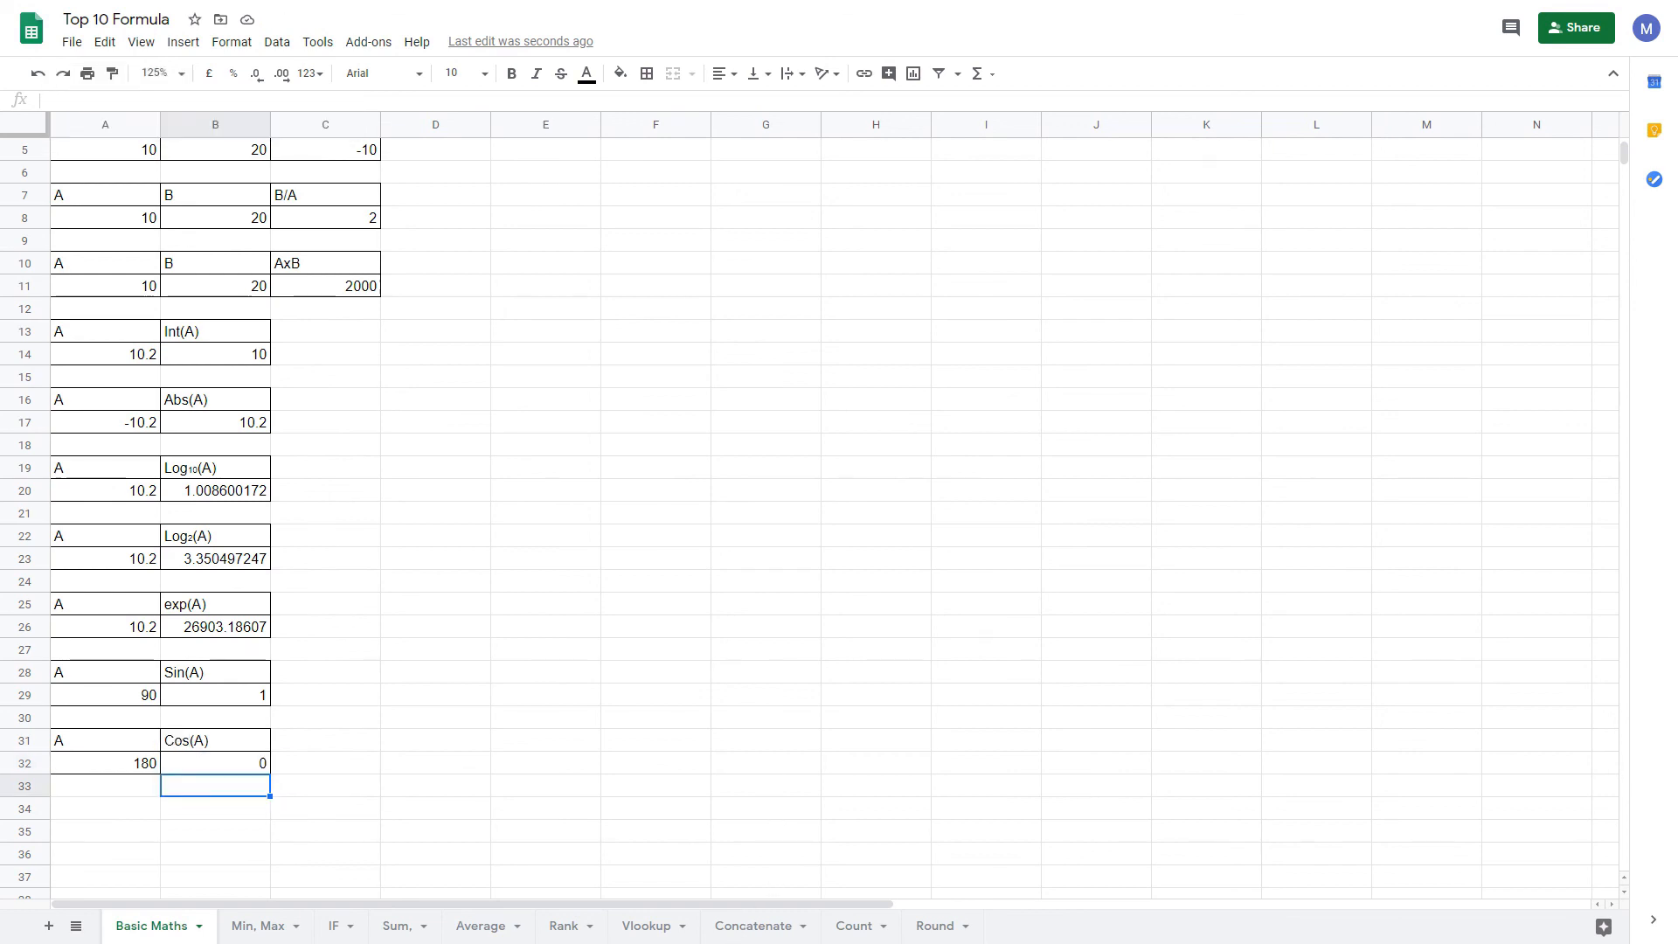